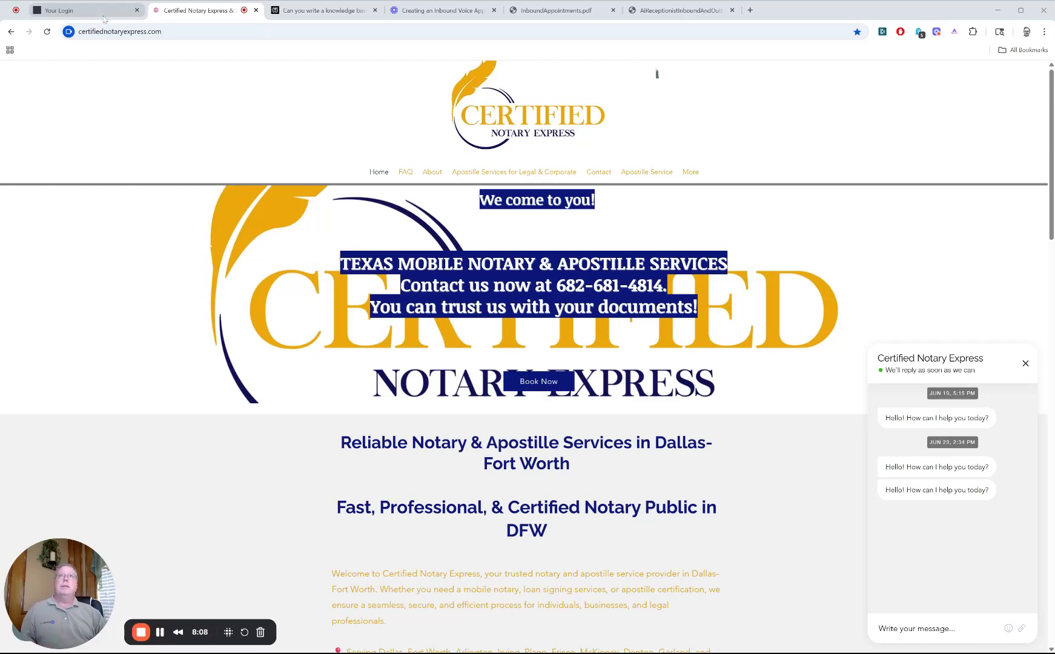
Step: Switch to HighLevel and view the account's phone numbers in the settings
{"action": "left_click", "coordinate": [104, 19]}
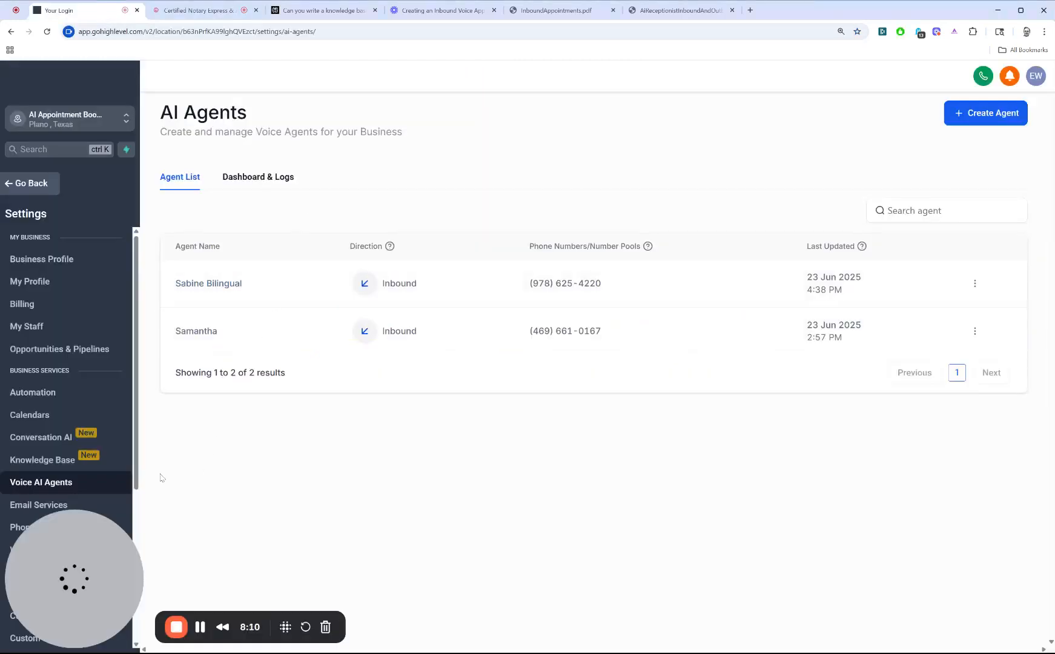
{"action": "scroll", "coordinate": [112, 448], "scroll_direction": "down", "scroll_amount": 5}
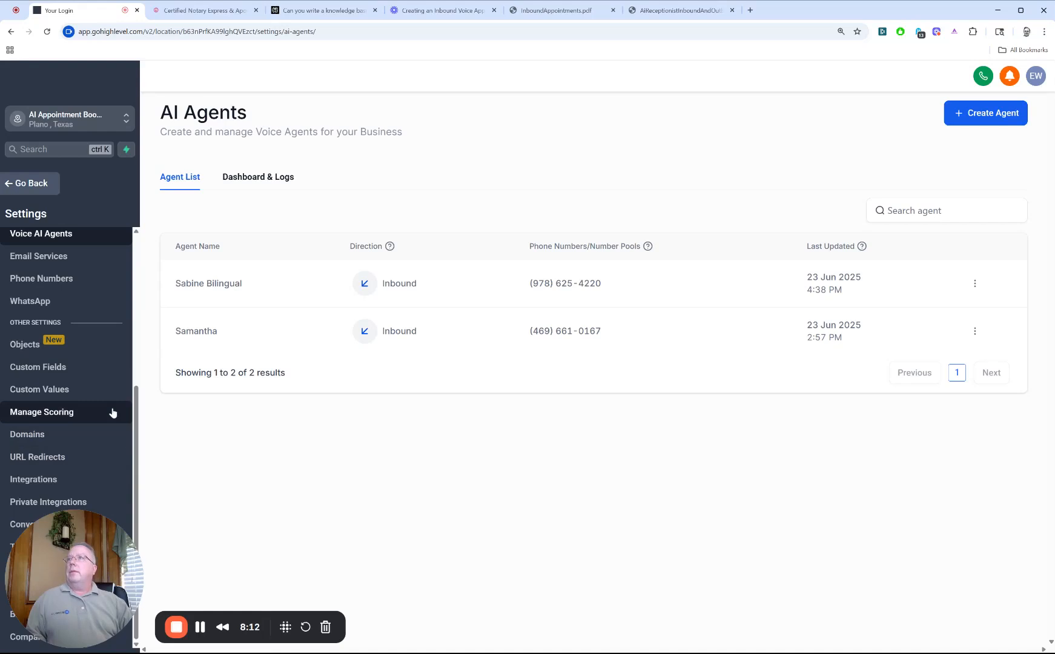
{"action": "left_click", "coordinate": [83, 289]}
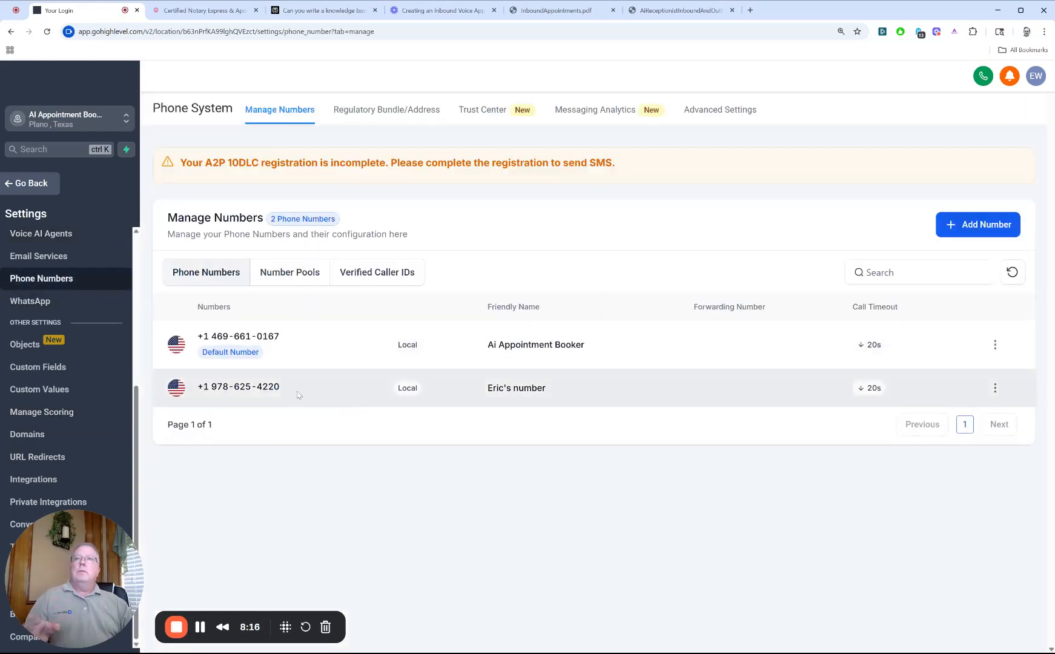
Step: Start adding a new user to the account's staff and enter the user's first and last name
{"action": "scroll", "coordinate": [72, 274], "scroll_direction": "up", "scroll_amount": 3}
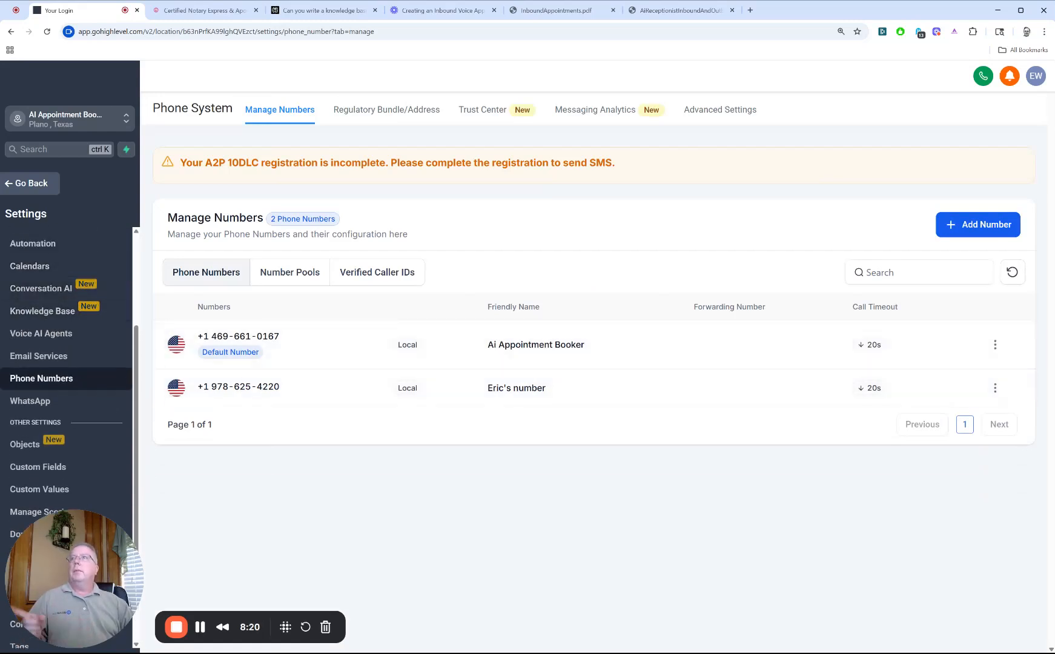
{"action": "scroll", "coordinate": [24, 376], "scroll_direction": "up", "scroll_amount": 2}
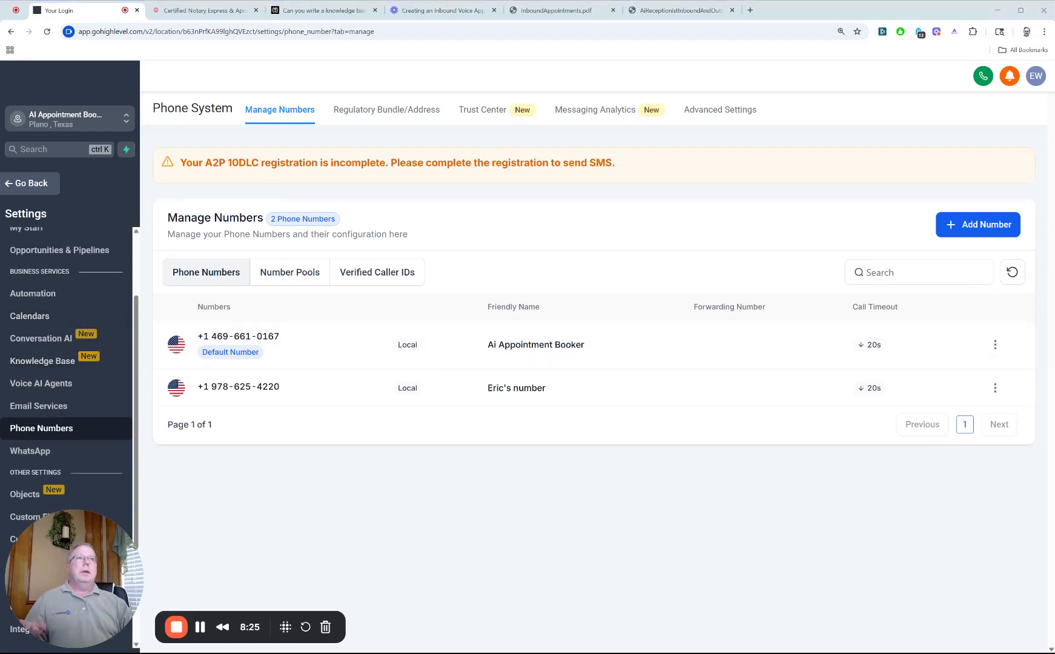
{"action": "scroll", "coordinate": [41, 327], "scroll_direction": "up", "scroll_amount": 4}
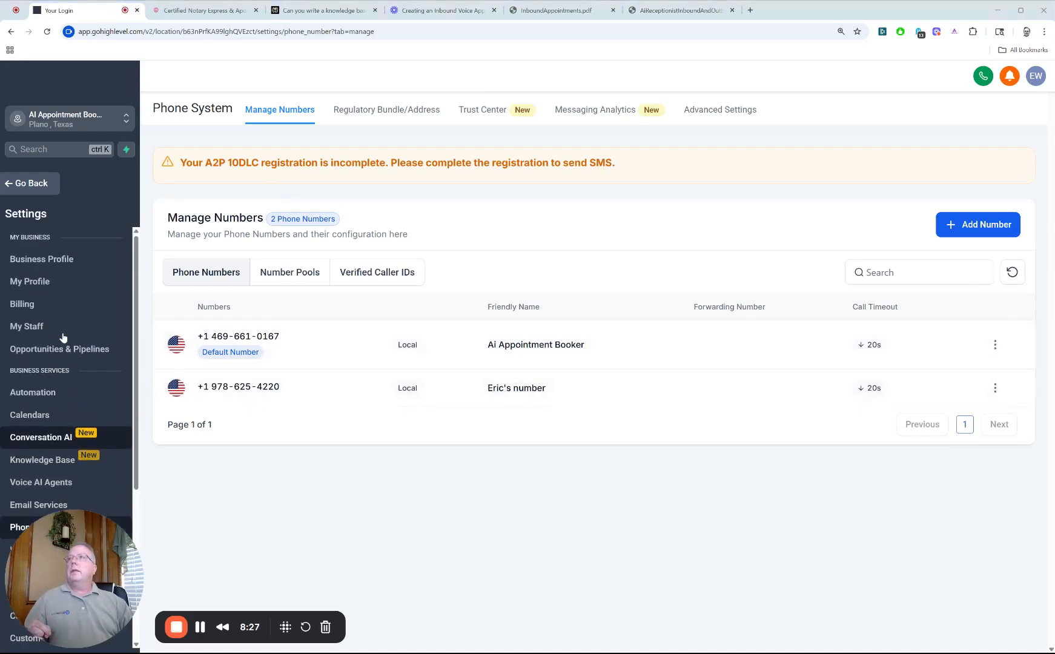
{"action": "left_click", "coordinate": [41, 327]}
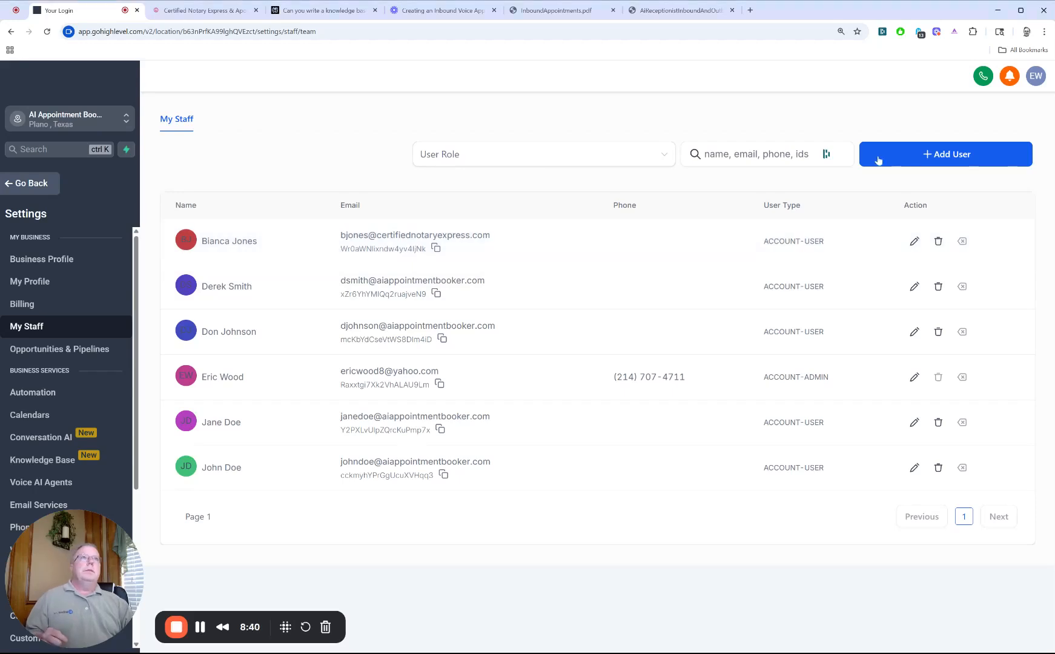
{"action": "left_click", "coordinate": [878, 159]}
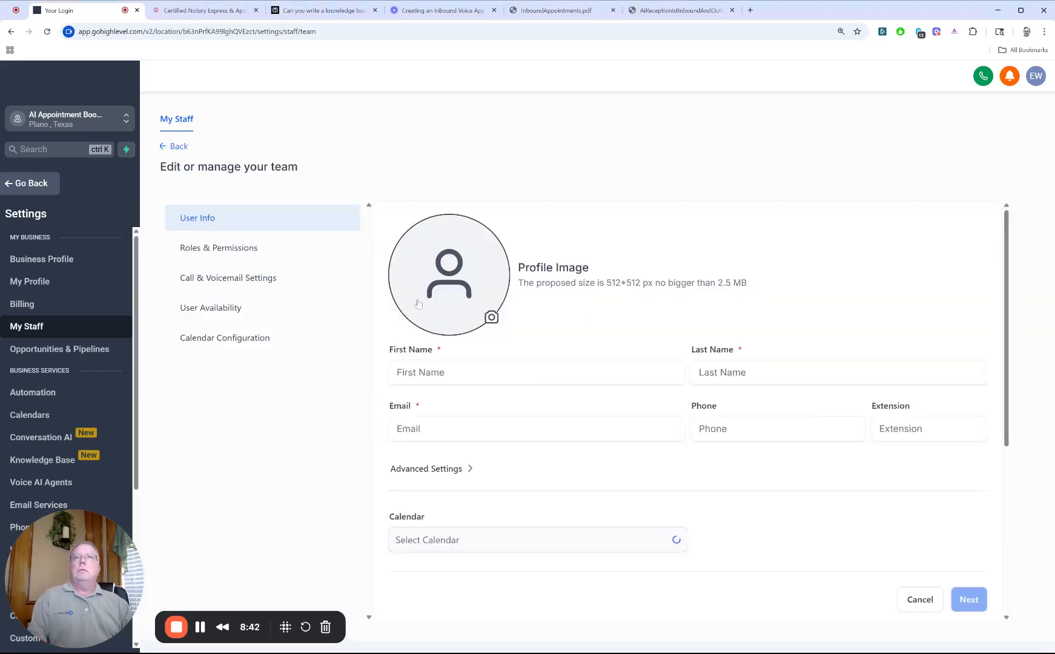
{"action": "left_click", "coordinate": [494, 372]}
{"action": "type", "text": "Fake"}
{"action": "key", "text": "Tab"}
{"action": "type", "text": "Person"}
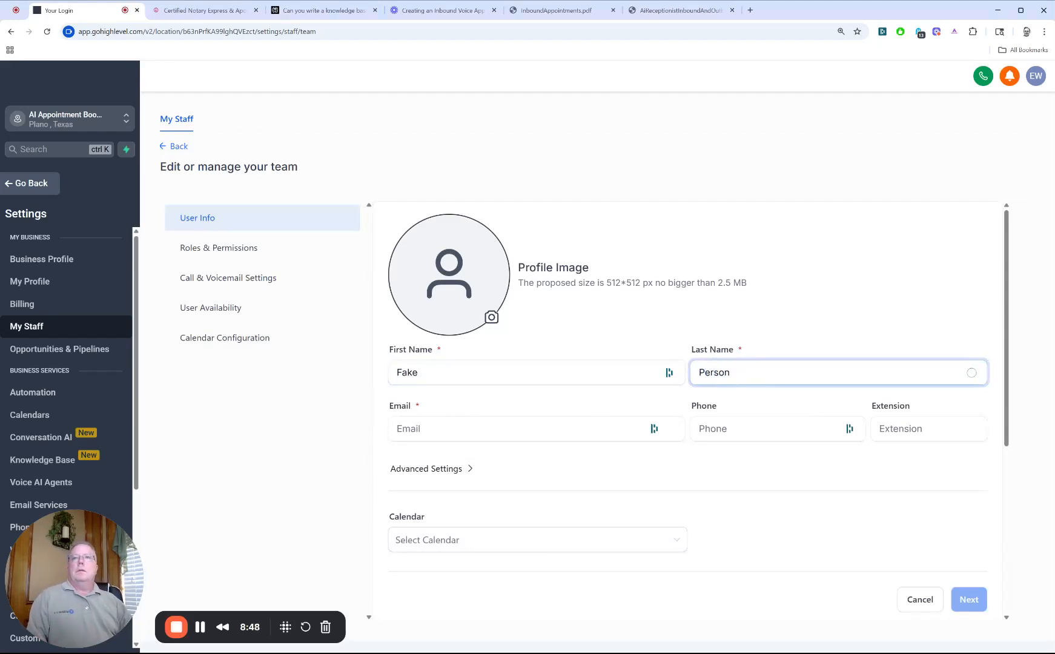
Step: Fill in the new staff user's email address
{"action": "key", "text": "Tab"}
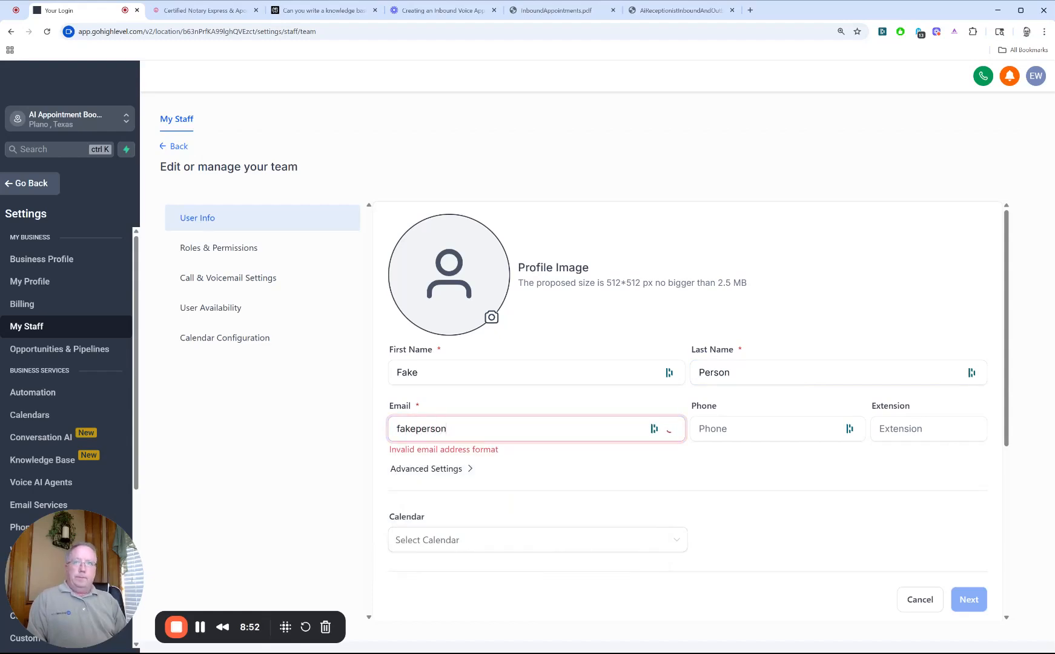
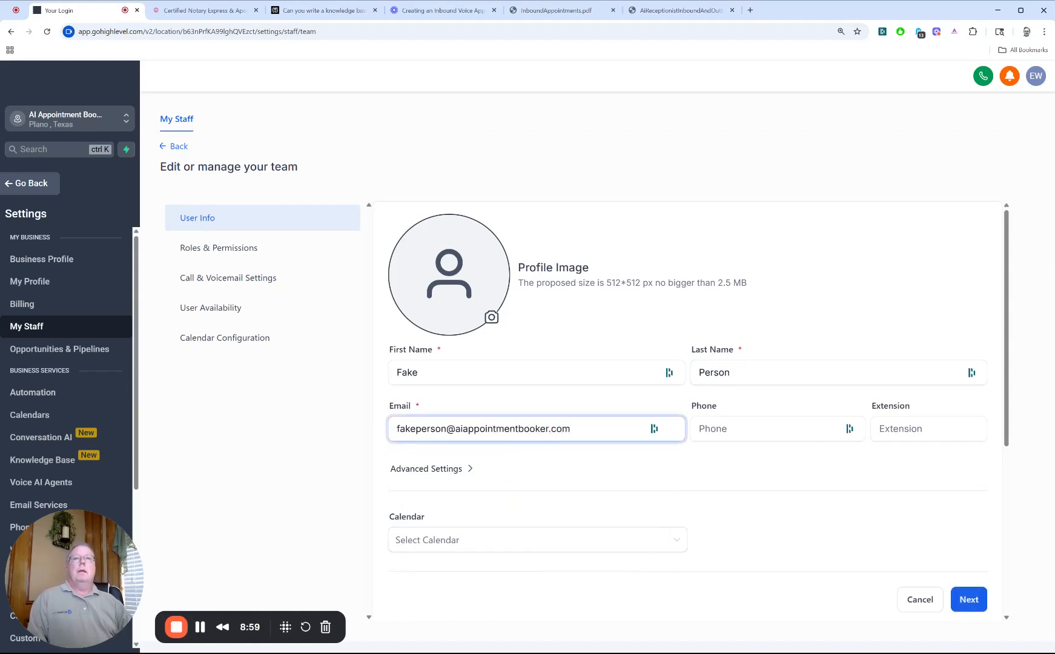
Step: Set the new staff member's role to User in the roles and permissions
{"action": "scroll", "coordinate": [400, 406], "scroll_direction": "down", "scroll_amount": 3}
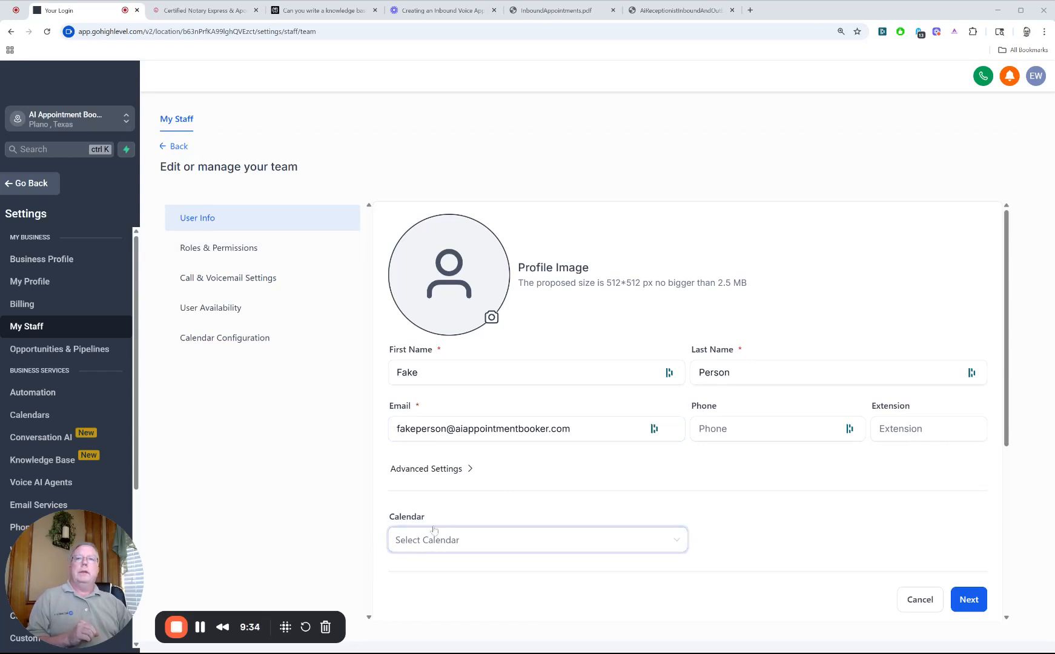
{"action": "left_click", "coordinate": [219, 250]}
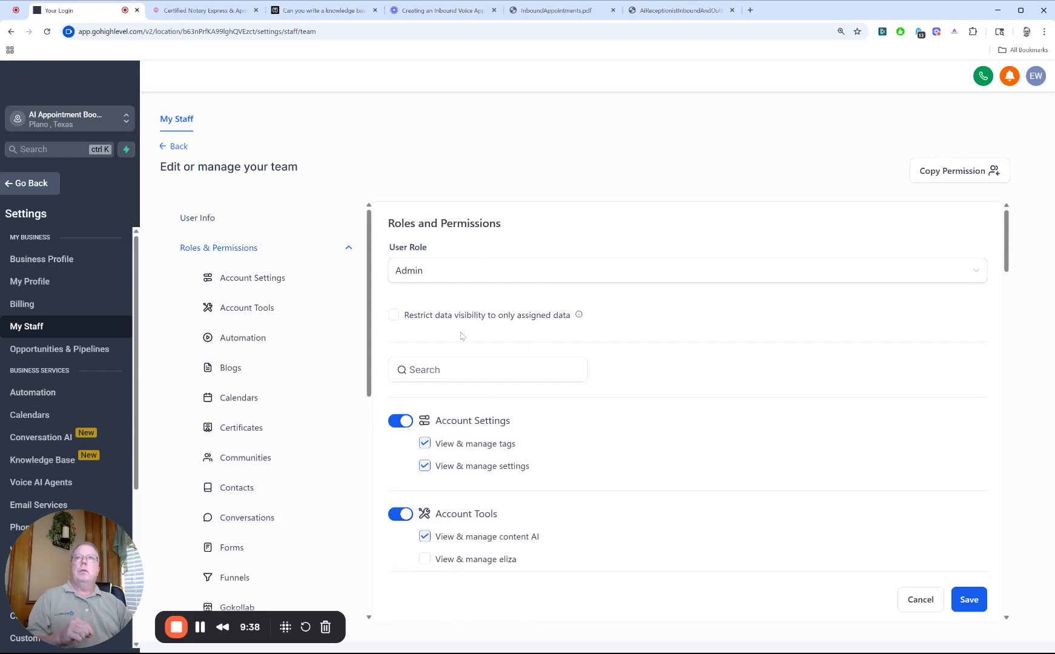
{"action": "left_click", "coordinate": [448, 270]}
{"action": "left_click", "coordinate": [464, 299]}
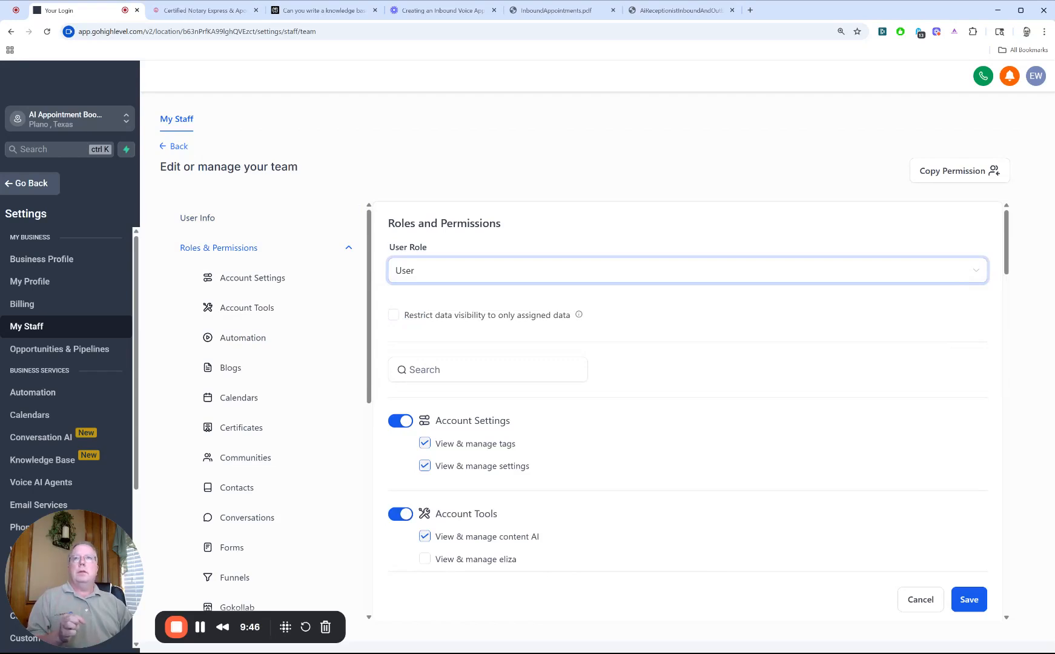
{"action": "scroll", "coordinate": [466, 301], "scroll_direction": "down", "scroll_amount": 1}
{"action": "scroll", "coordinate": [481, 514], "scroll_direction": "up", "scroll_amount": 1}
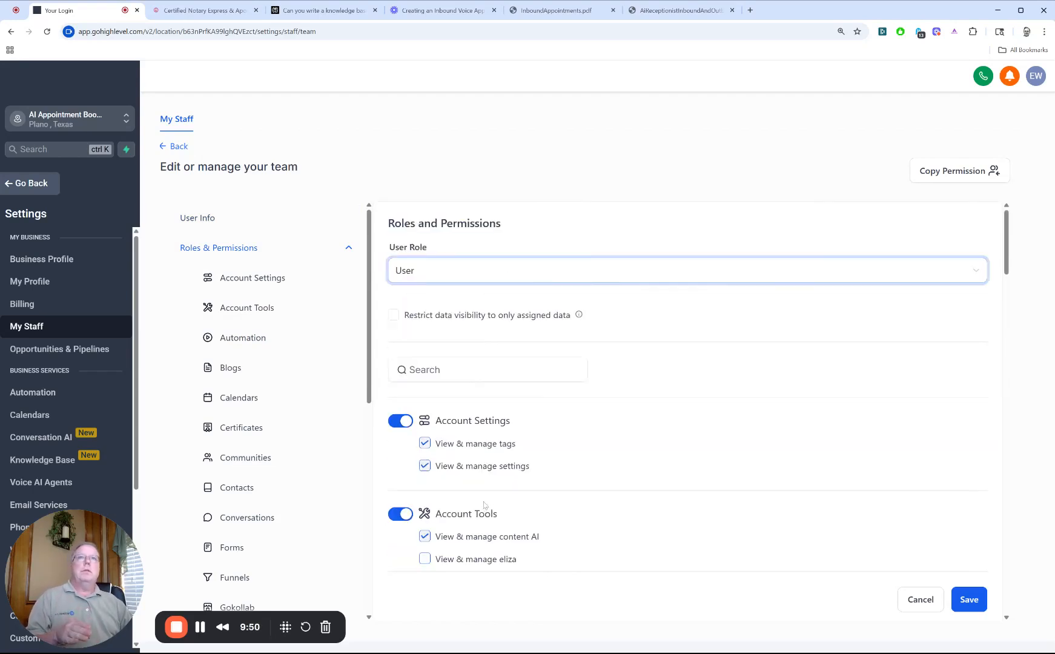
{"action": "left_click", "coordinate": [498, 268]}
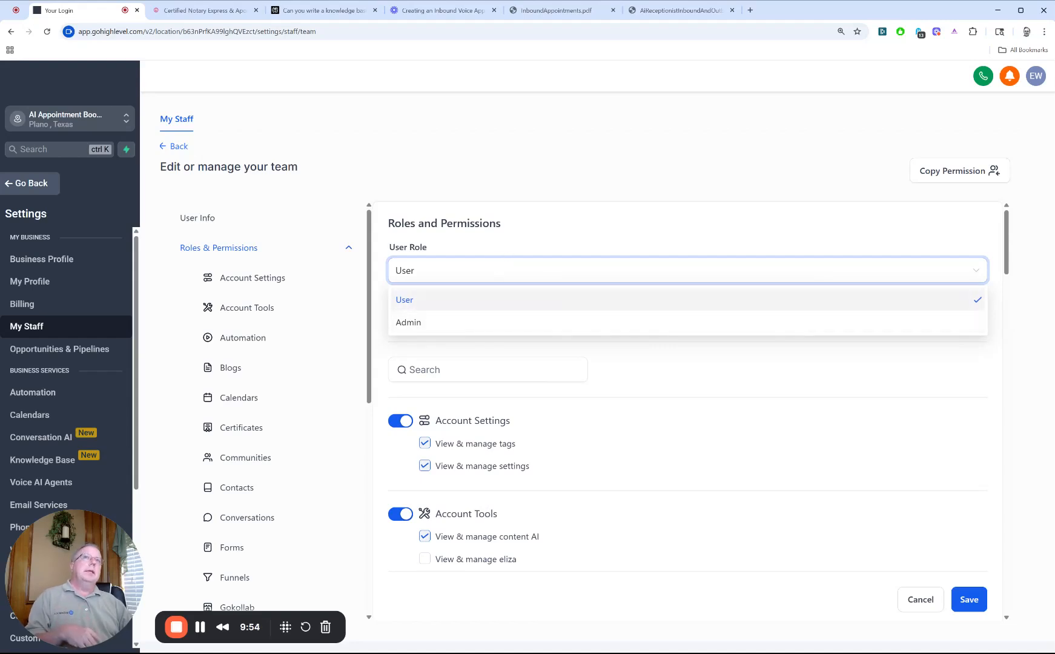
{"action": "left_click", "coordinate": [501, 232]}
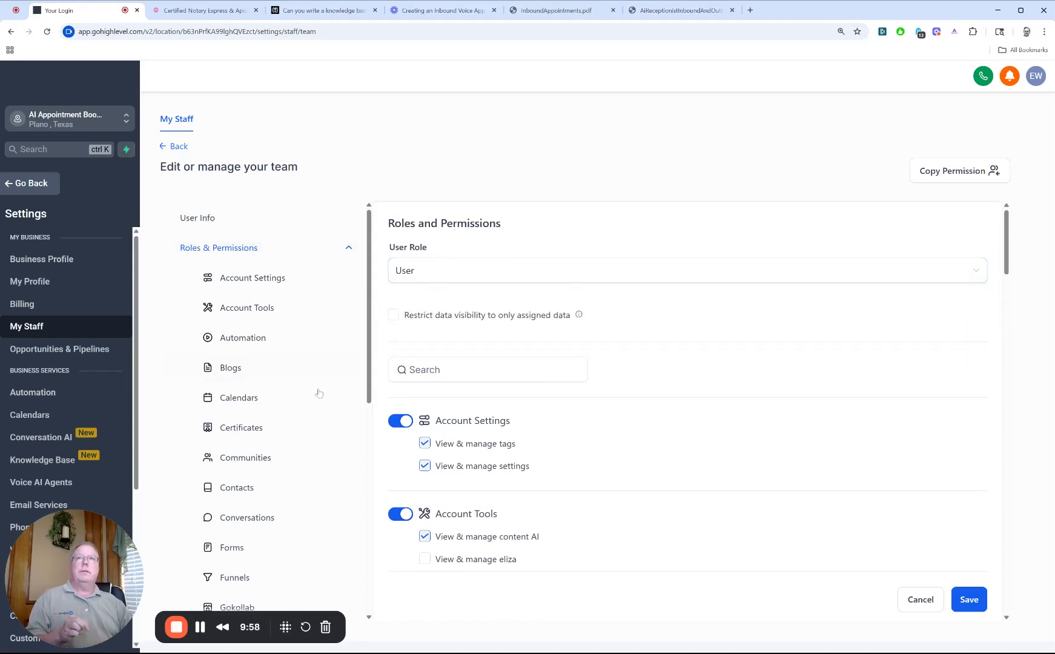
Step: Save the new user, then return to the staff list and reload it
{"action": "scroll", "coordinate": [319, 393], "scroll_direction": "down", "scroll_amount": 10}
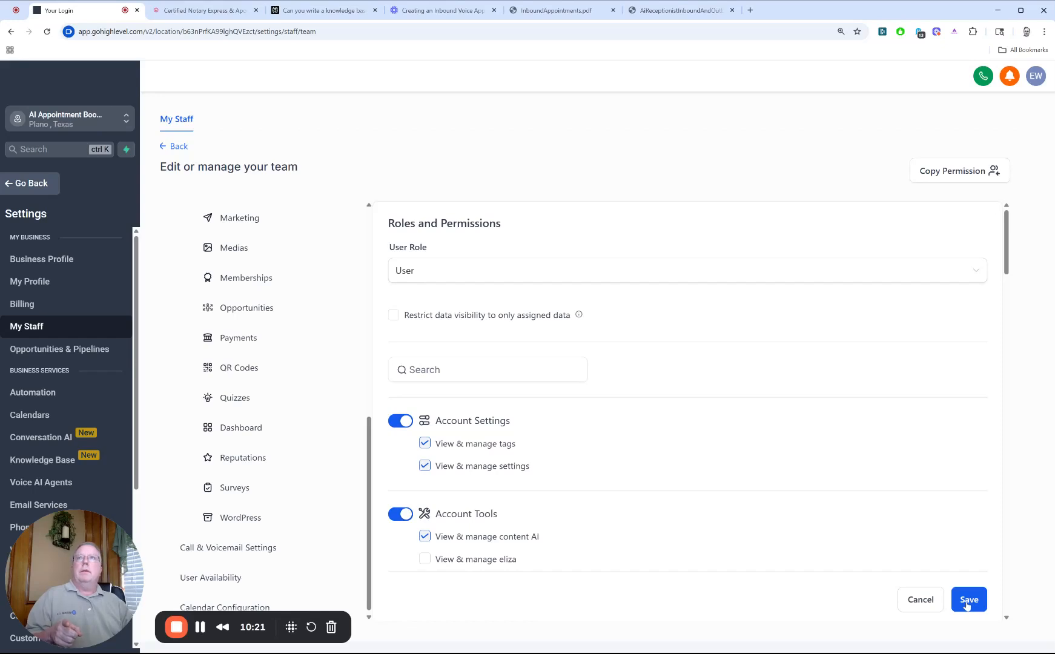
{"action": "left_click", "coordinate": [968, 602]}
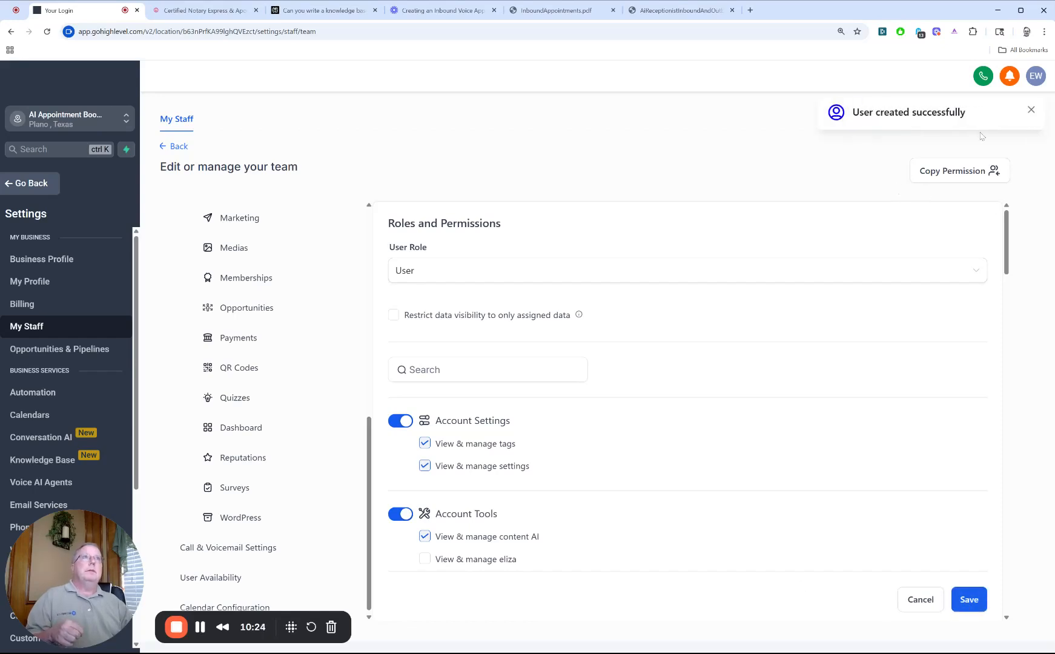
{"action": "left_click", "coordinate": [1031, 111]}
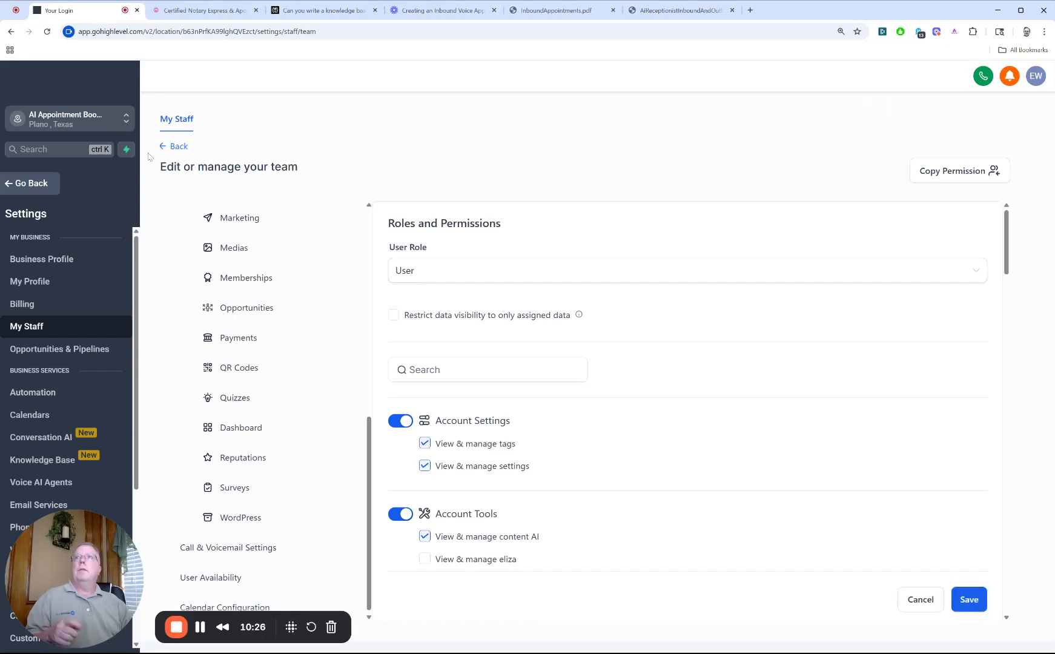
{"action": "left_click", "coordinate": [175, 149]}
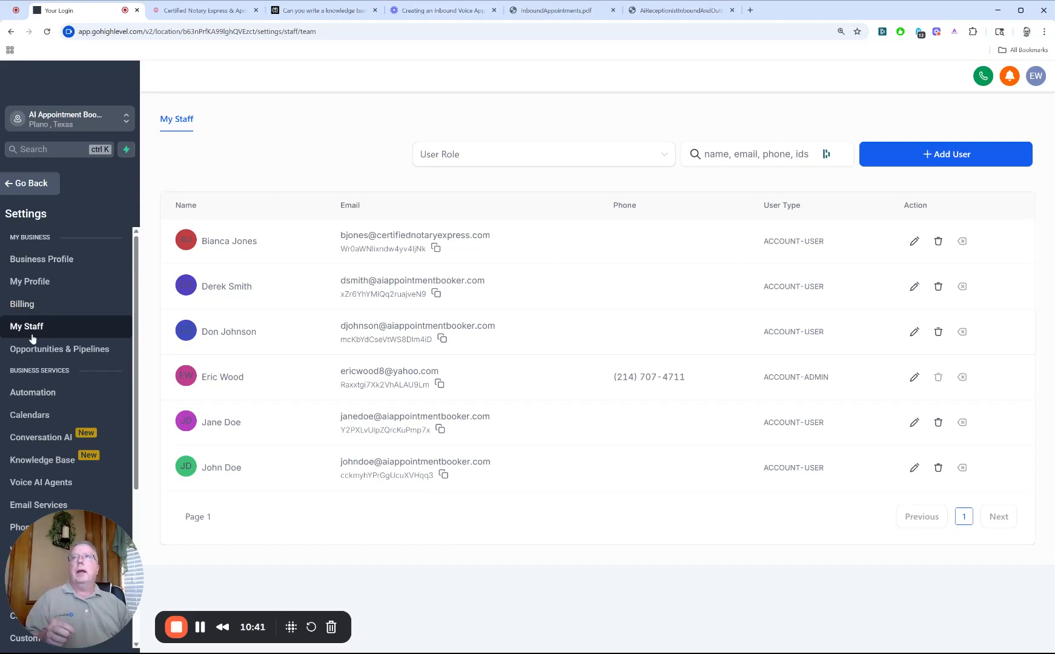
{"action": "left_click", "coordinate": [48, 32]}
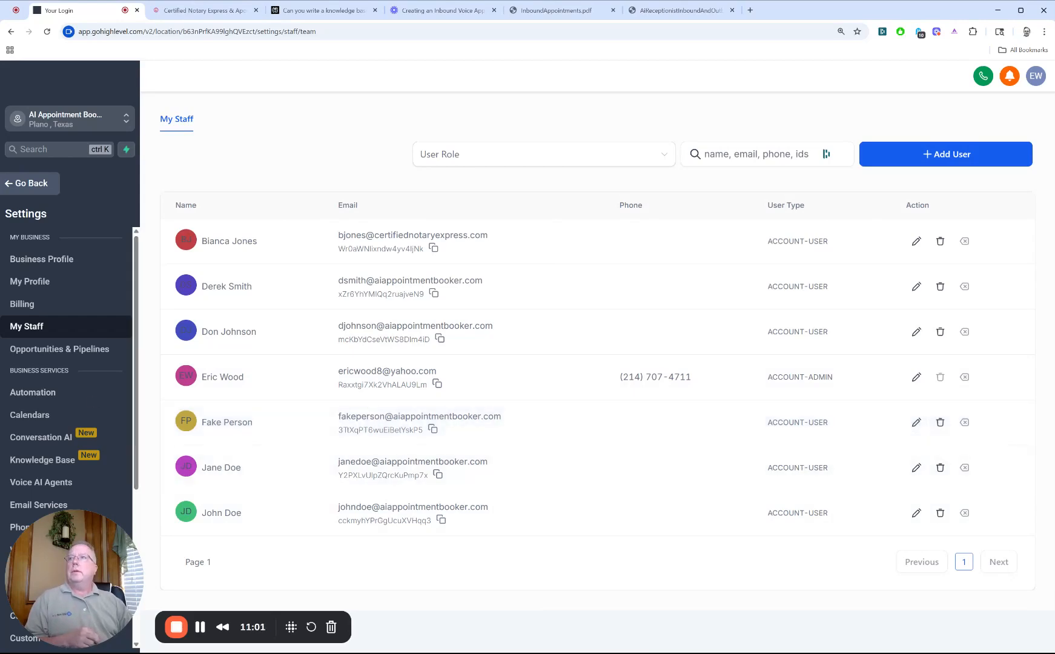
Step: Open the new user's personal calendar for editing from the calendar settings
{"action": "scroll", "coordinate": [66, 364], "scroll_direction": "down", "scroll_amount": 3}
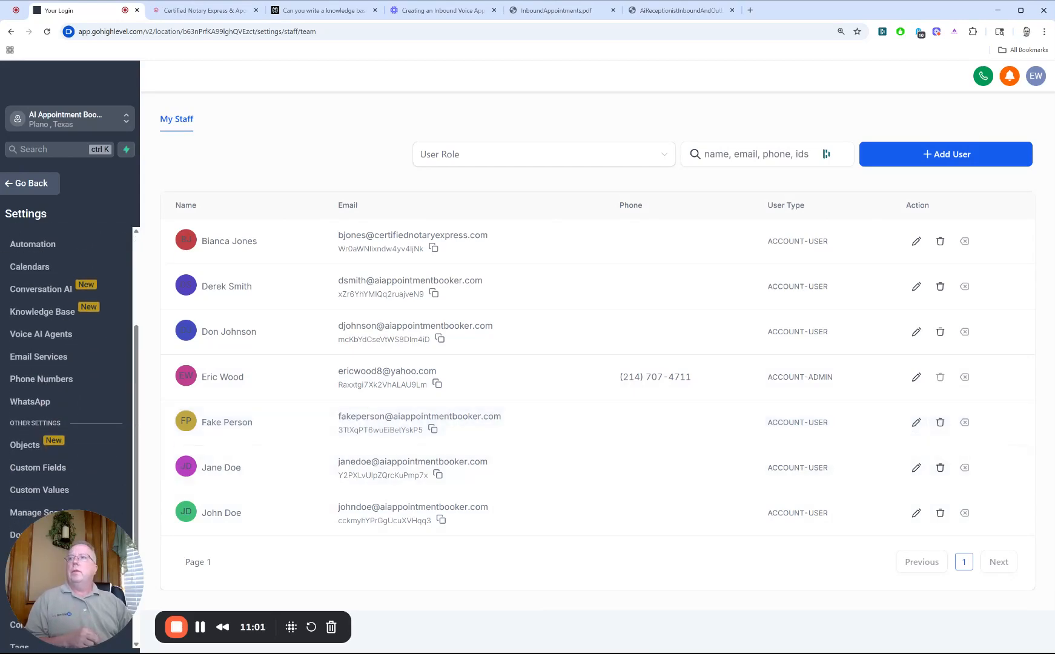
{"action": "left_click", "coordinate": [35, 266]}
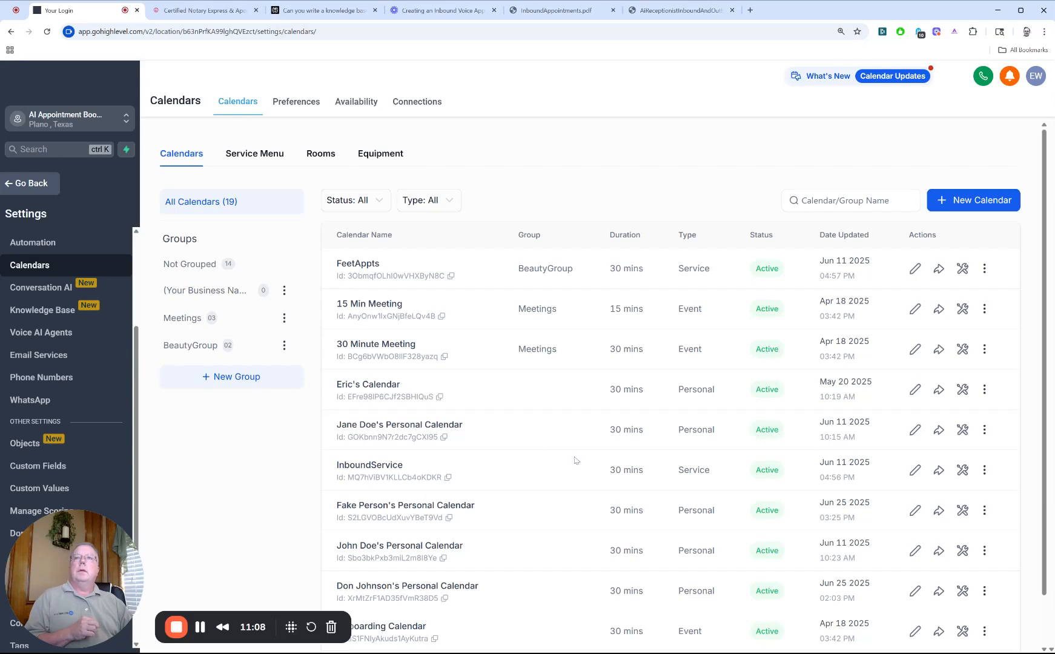
{"action": "scroll", "coordinate": [575, 448], "scroll_direction": "down", "scroll_amount": 1}
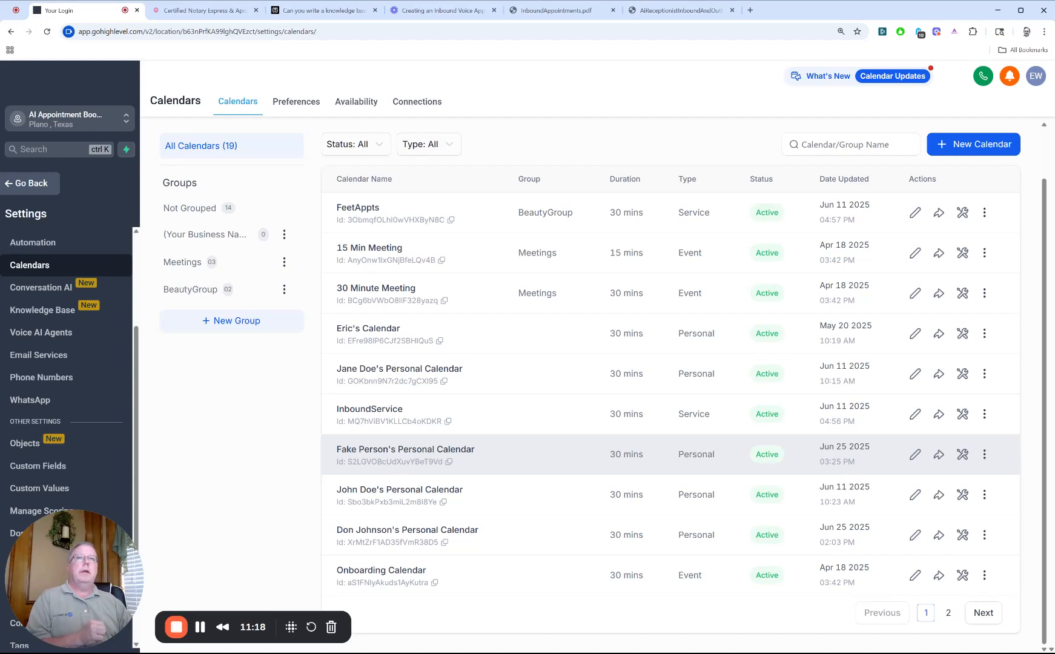
{"action": "left_click", "coordinate": [915, 455]}
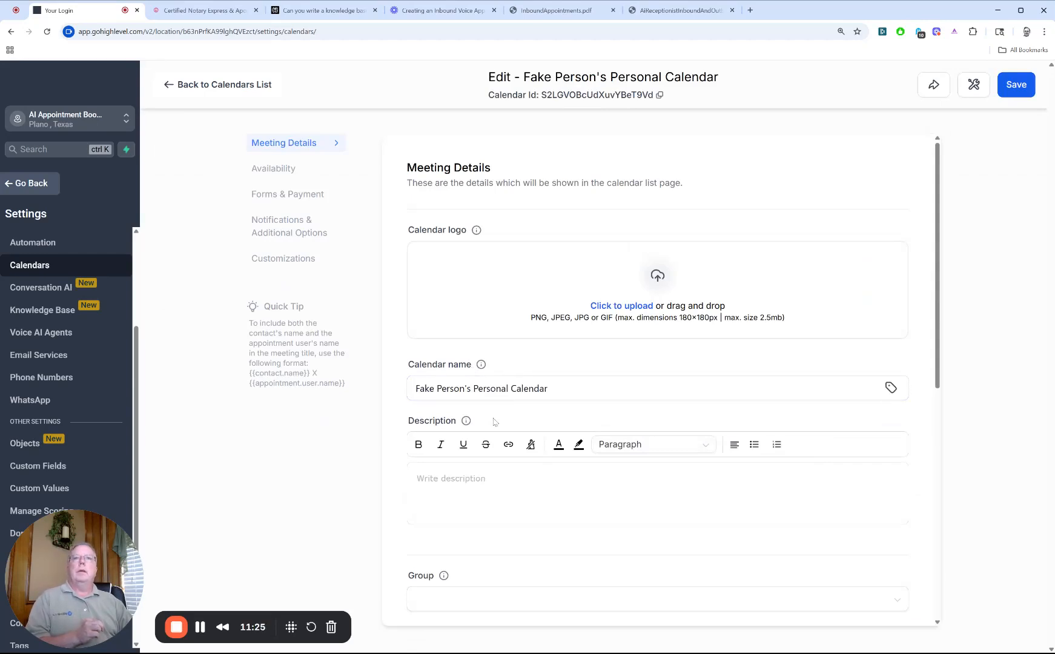
Step: Review the personal calendar's meeting details, weekly available hours, and notification and additional options
{"action": "scroll", "coordinate": [493, 423], "scroll_direction": "down", "scroll_amount": 6}
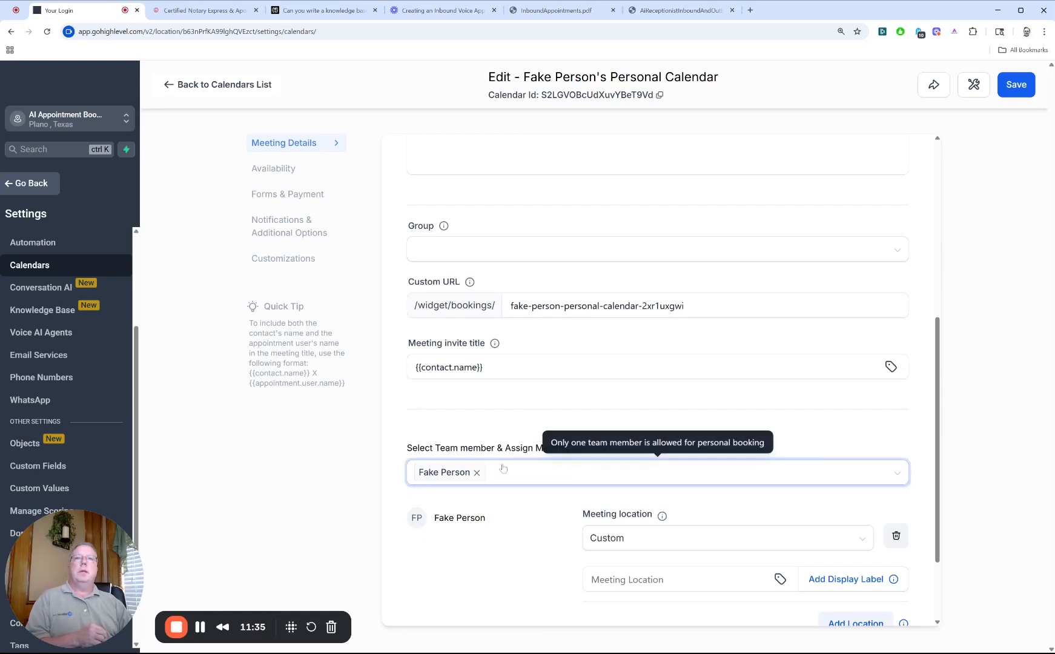
{"action": "scroll", "coordinate": [541, 544], "scroll_direction": "down", "scroll_amount": 2}
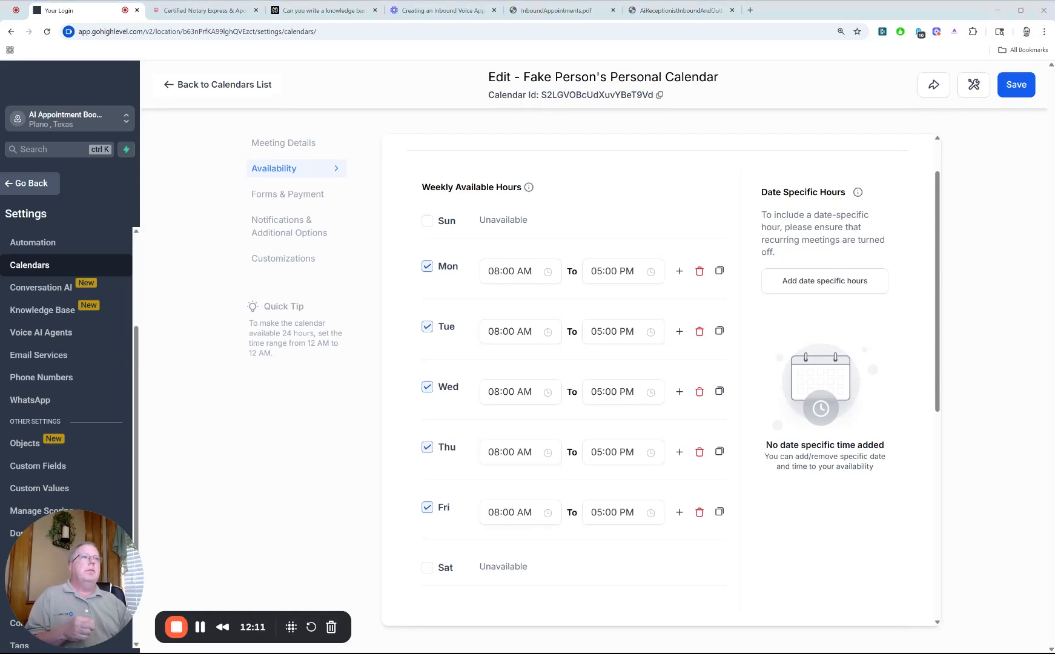
{"action": "left_click", "coordinate": [299, 199]}
{"action": "left_click", "coordinate": [306, 172]}
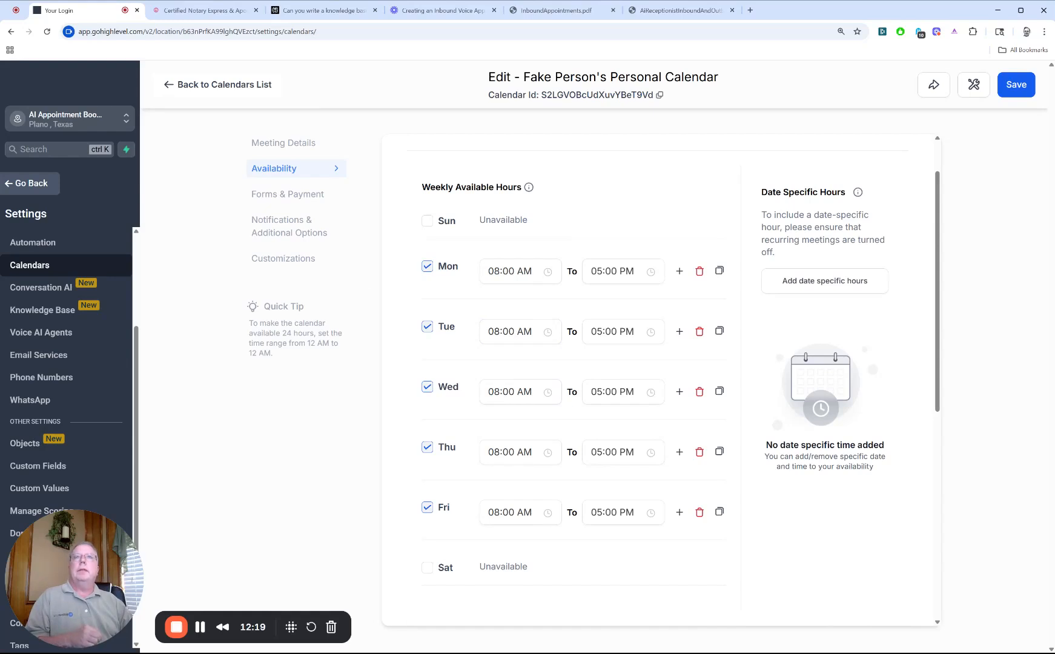
{"action": "left_click", "coordinate": [301, 236]}
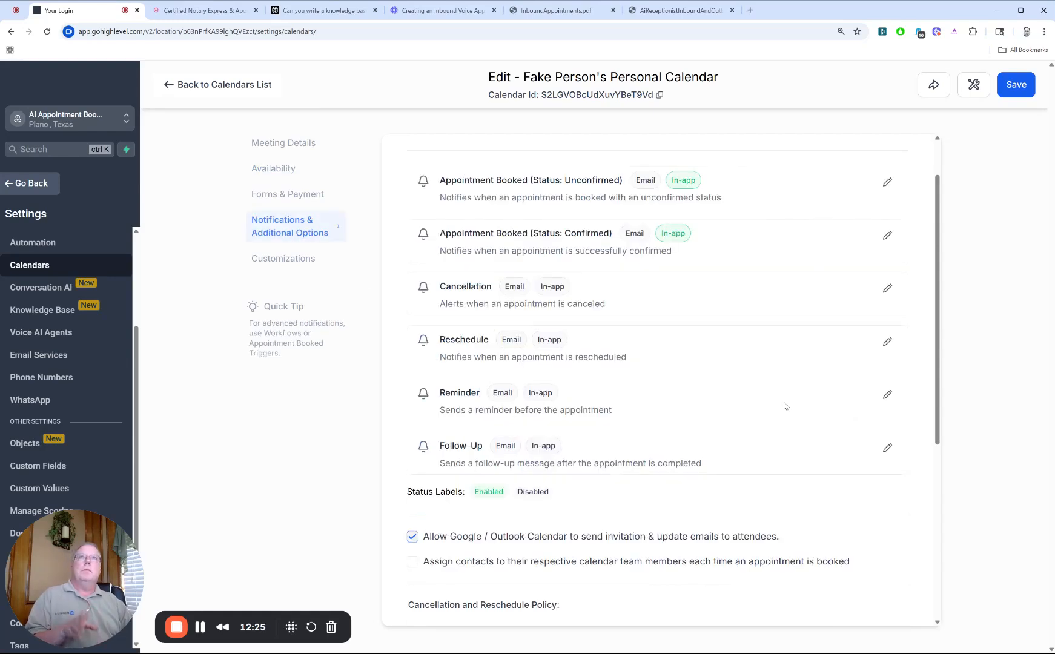
{"action": "scroll", "coordinate": [784, 406], "scroll_direction": "up", "scroll_amount": 1}
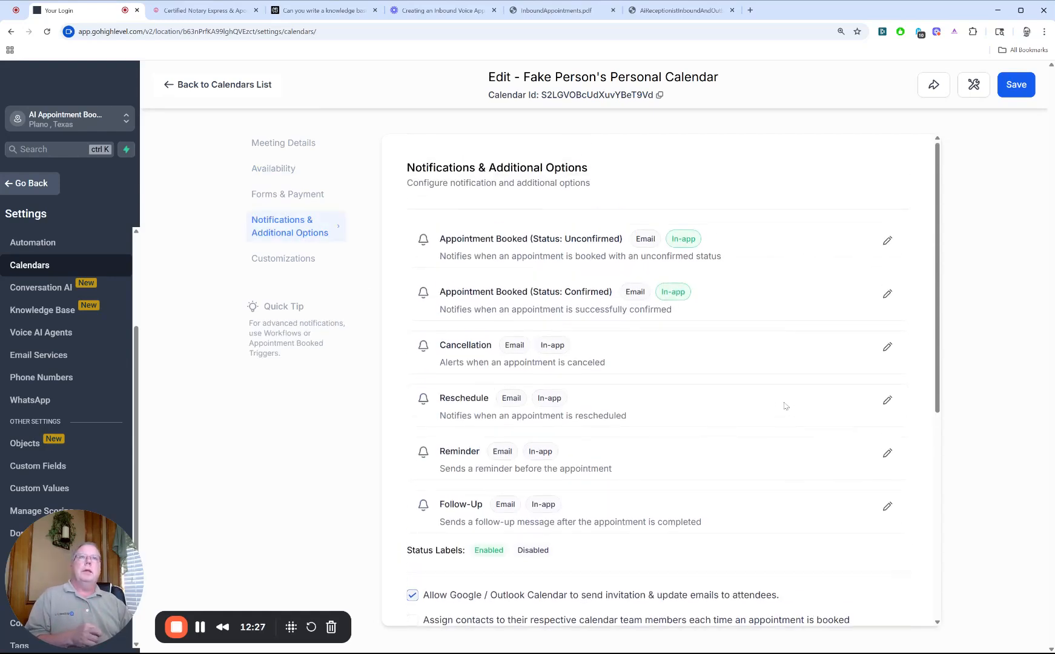
{"action": "scroll", "coordinate": [785, 406], "scroll_direction": "down", "scroll_amount": 3}
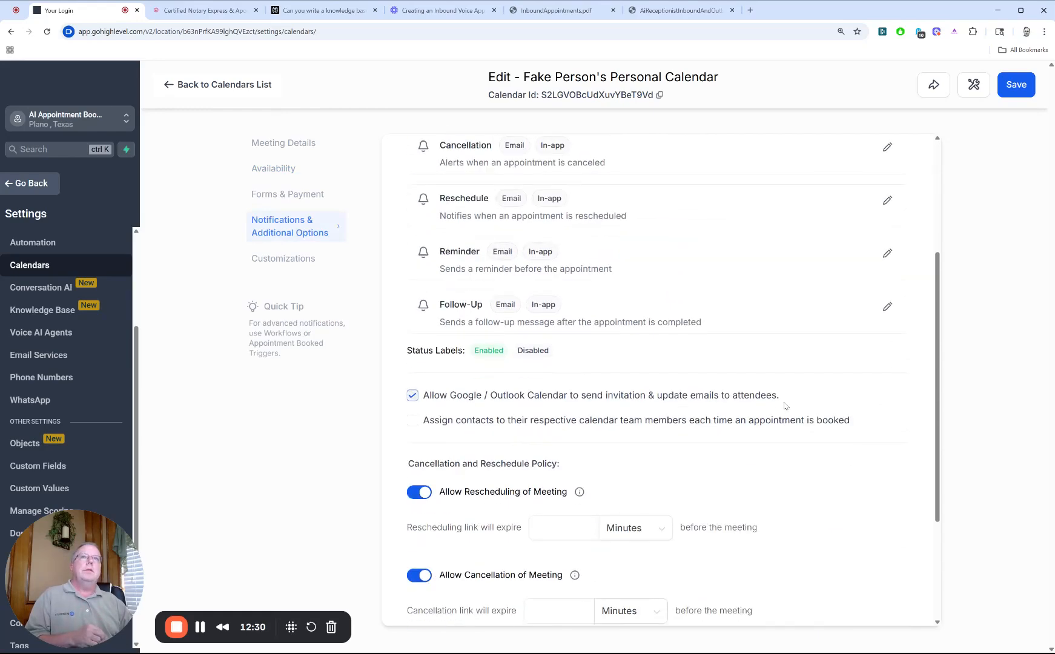
{"action": "scroll", "coordinate": [785, 406], "scroll_direction": "up", "scroll_amount": 2}
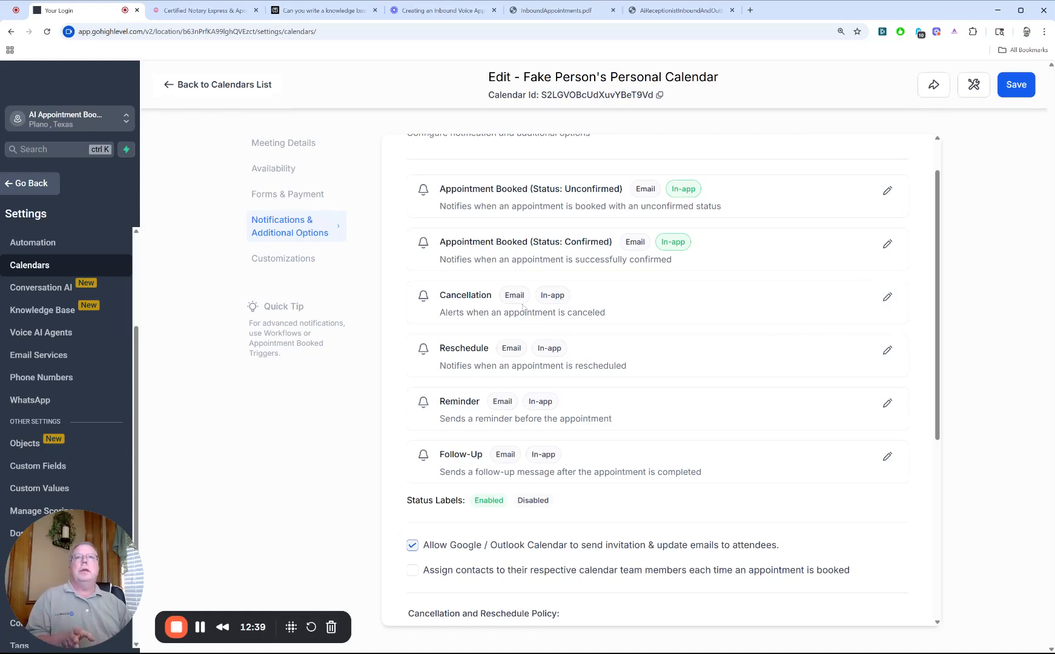
Step: Enable the Cancellation email notification for the contact and assigned user, exclude additional emails, and save it
{"action": "left_click", "coordinate": [888, 297]}
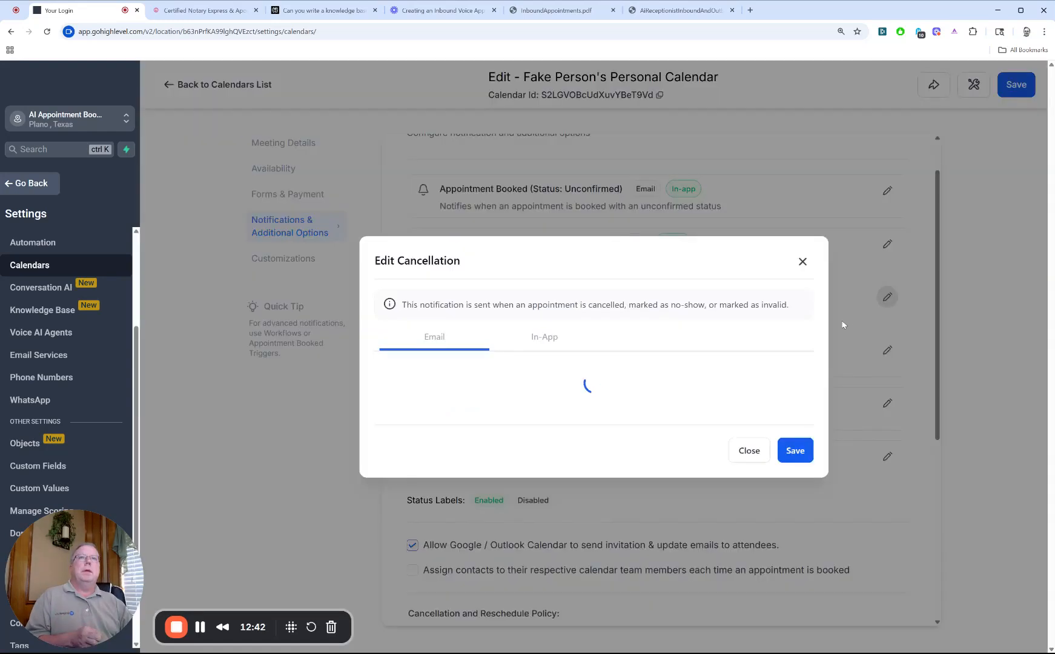
{"action": "left_click", "coordinate": [387, 312]}
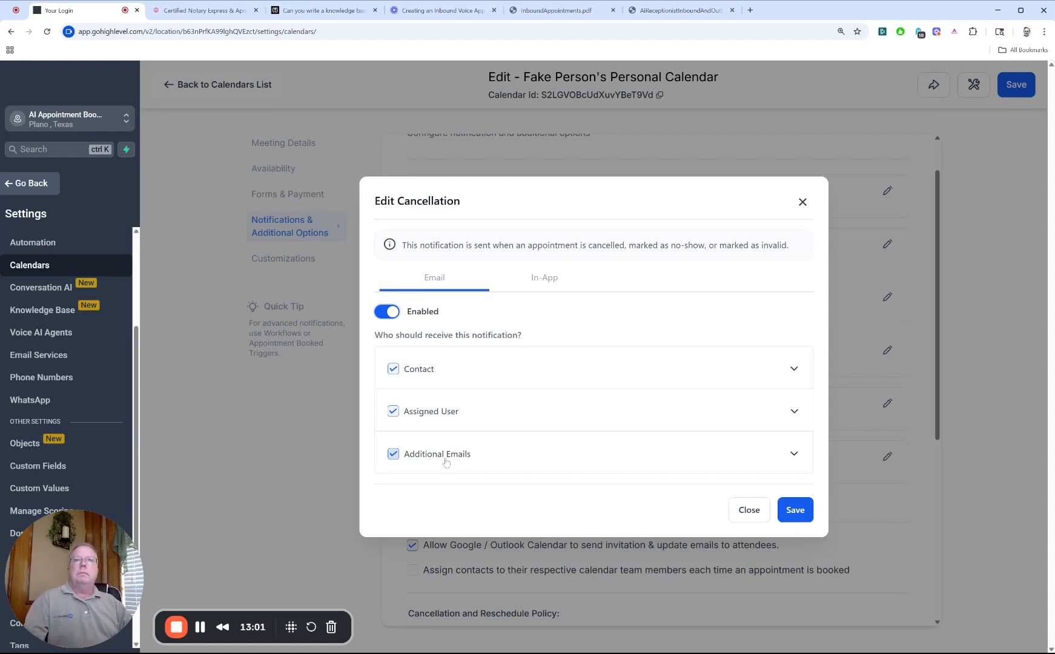
{"action": "left_click", "coordinate": [792, 454]}
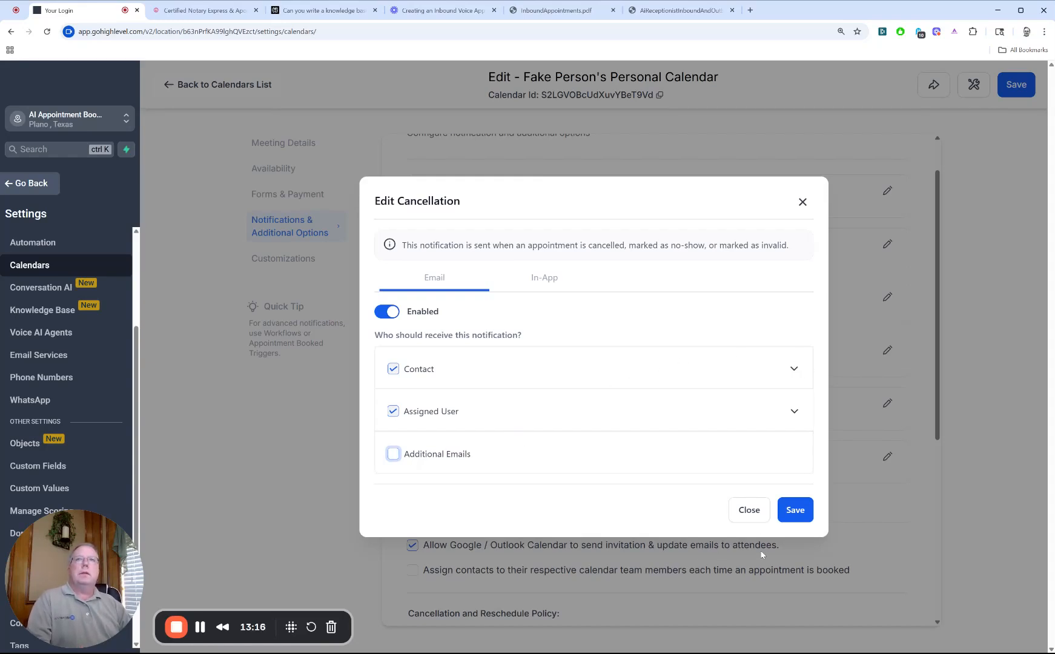
{"action": "left_click", "coordinate": [796, 510]}
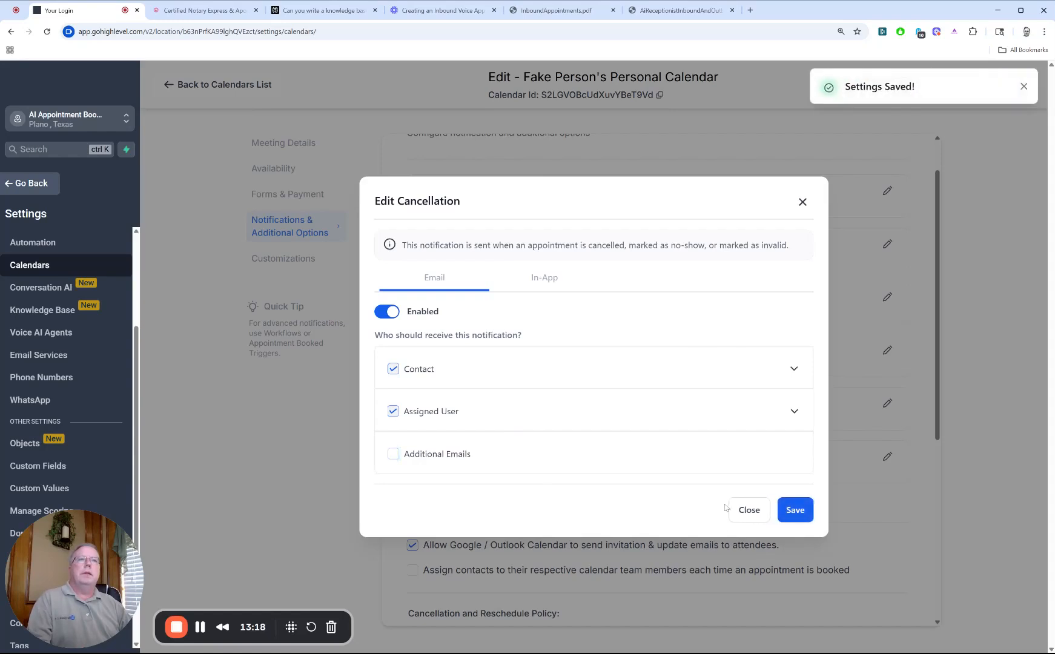
{"action": "left_click", "coordinate": [803, 202]}
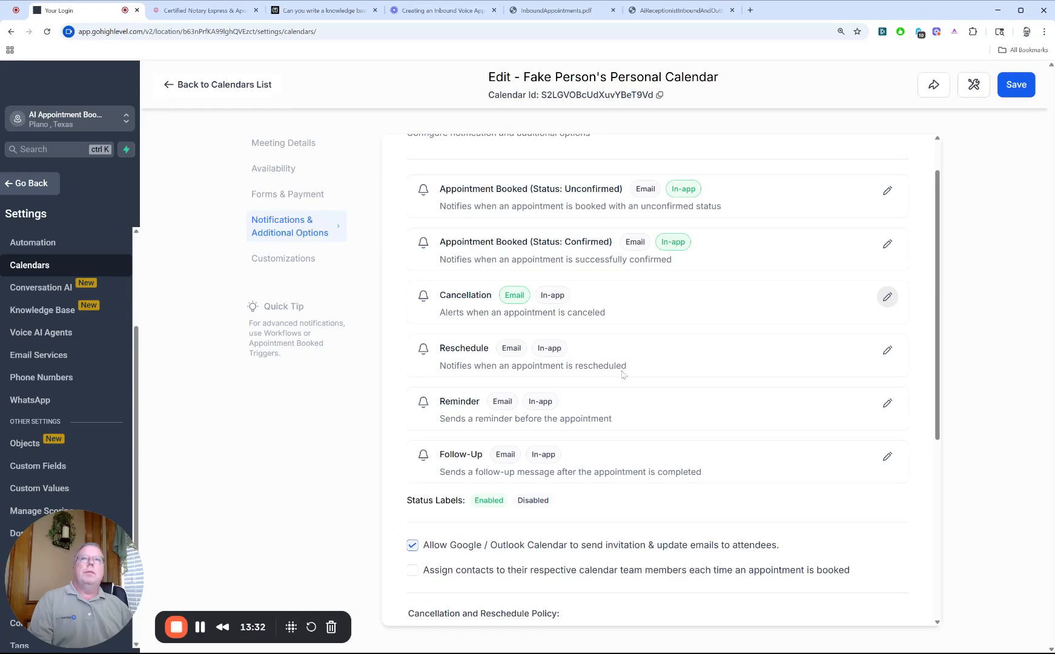
Step: Enable the Reschedule email notification for the contact and assigned user, leaving out additional emails, and save it
{"action": "left_click", "coordinate": [888, 351]}
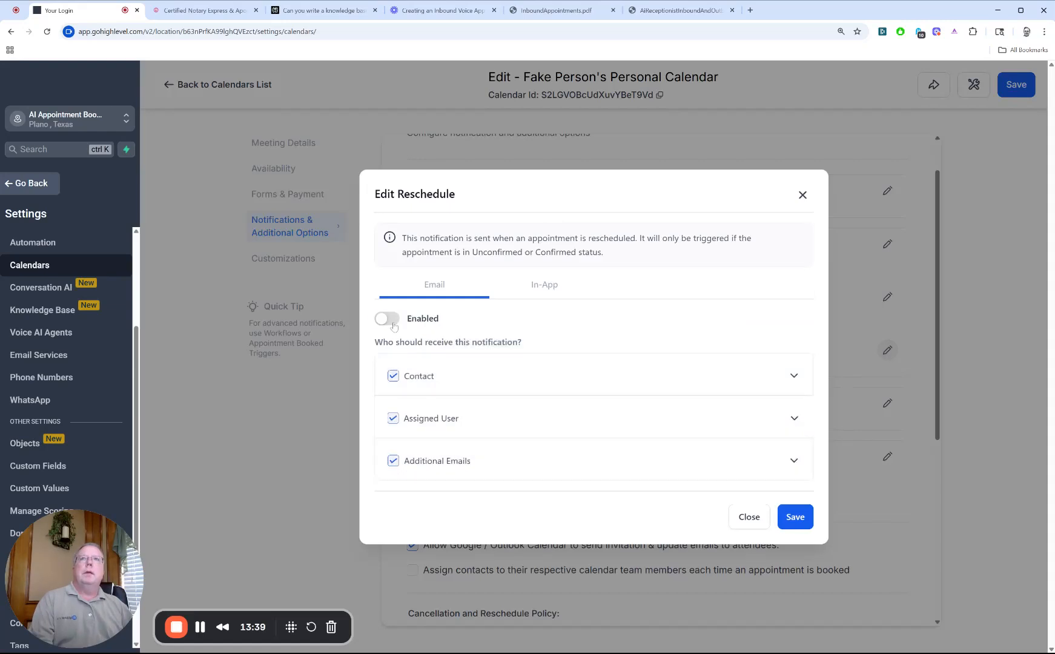
{"action": "left_click", "coordinate": [387, 319]}
{"action": "left_click", "coordinate": [448, 463]}
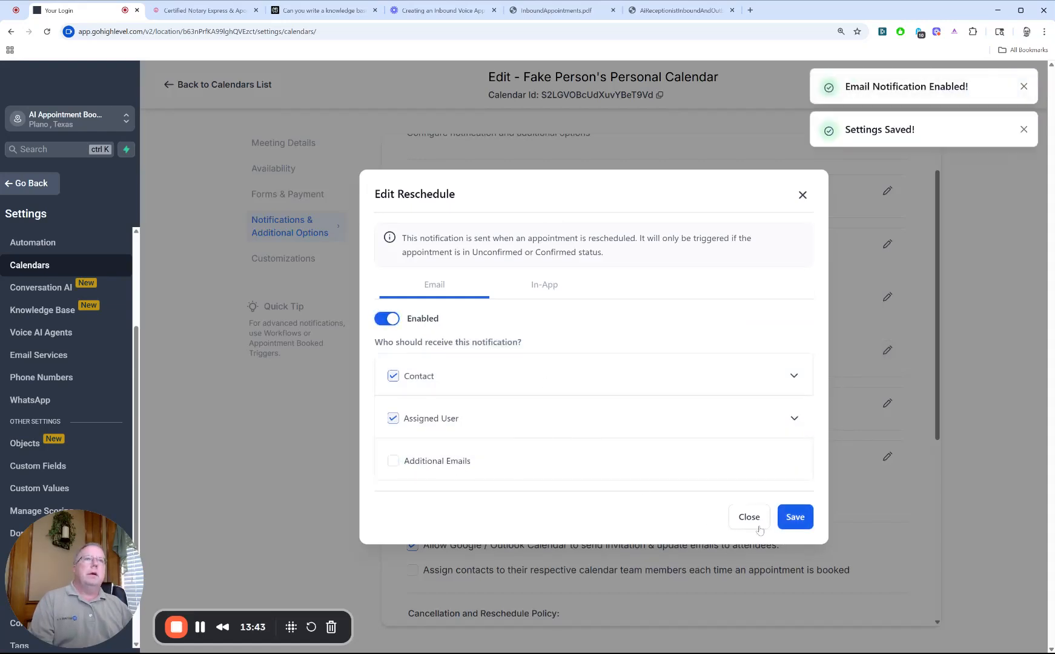
{"action": "left_click", "coordinate": [802, 195]}
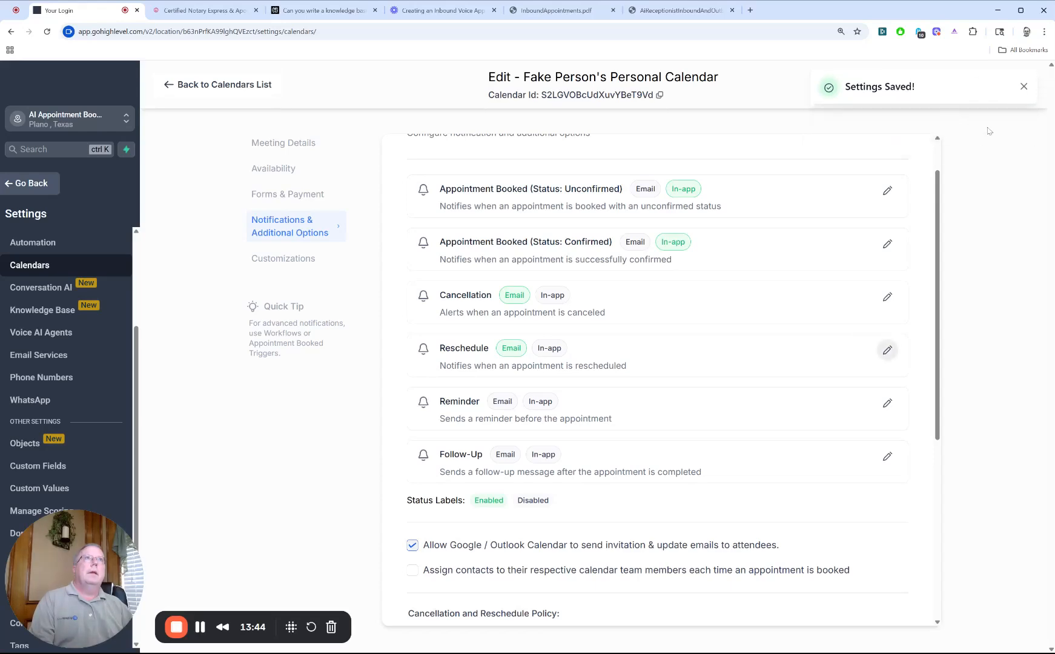
Step: Review the calendar's cancellation and reschedule policy, invite notes, meeting location, and availability settings such as slot interval and meeting duration
{"action": "scroll", "coordinate": [732, 376], "scroll_direction": "down", "scroll_amount": 3}
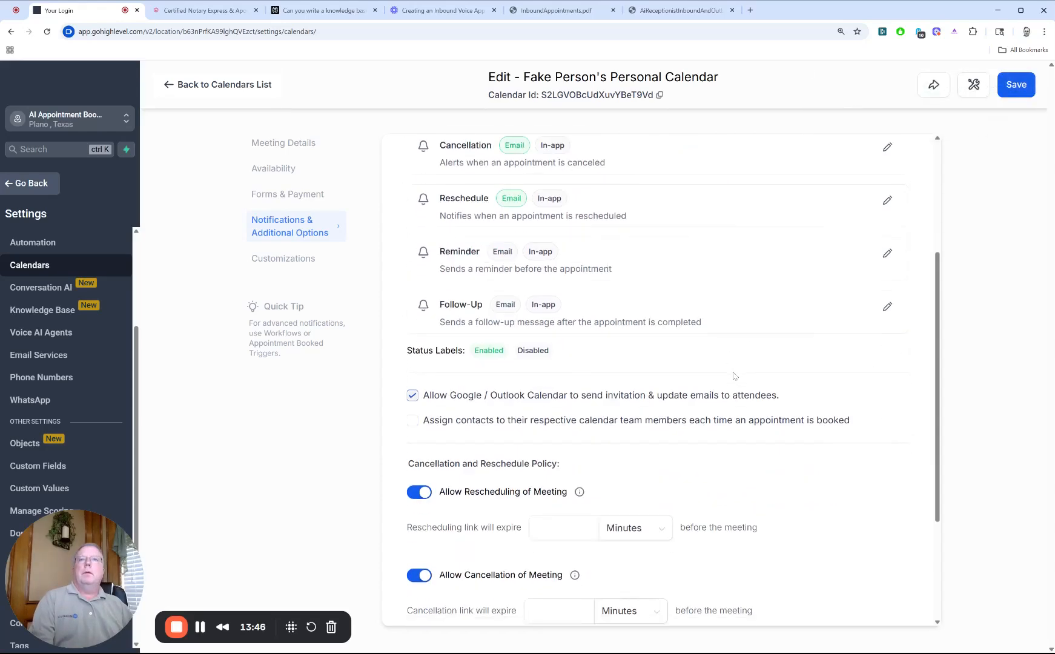
{"action": "scroll", "coordinate": [733, 376], "scroll_direction": "up", "scroll_amount": 3}
{"action": "scroll", "coordinate": [703, 448], "scroll_direction": "down", "scroll_amount": 3}
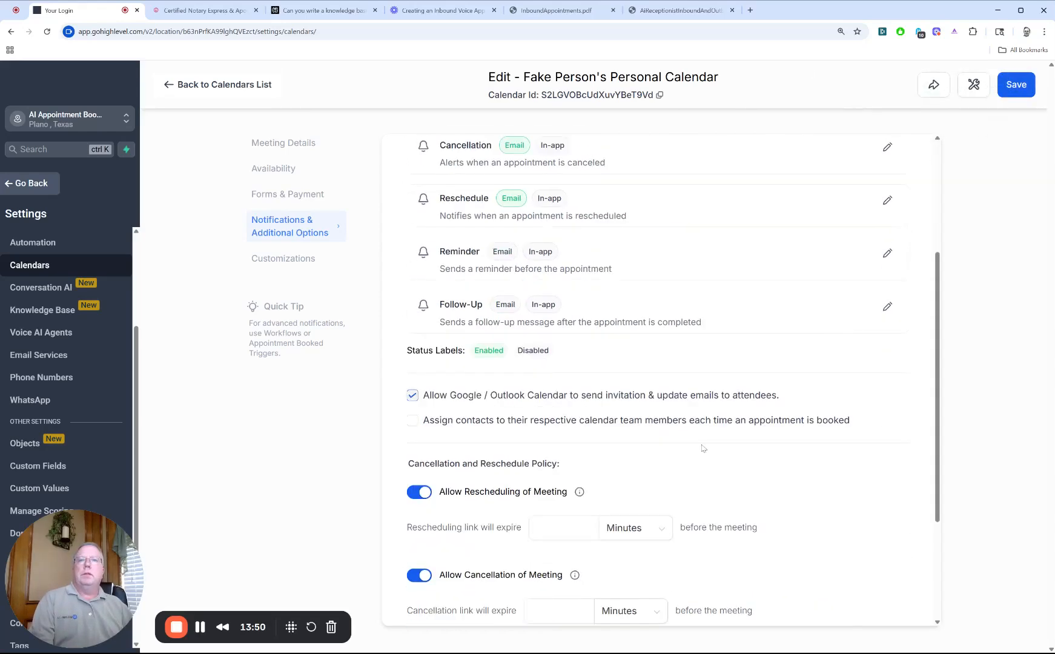
{"action": "scroll", "coordinate": [702, 448], "scroll_direction": "down", "scroll_amount": 3}
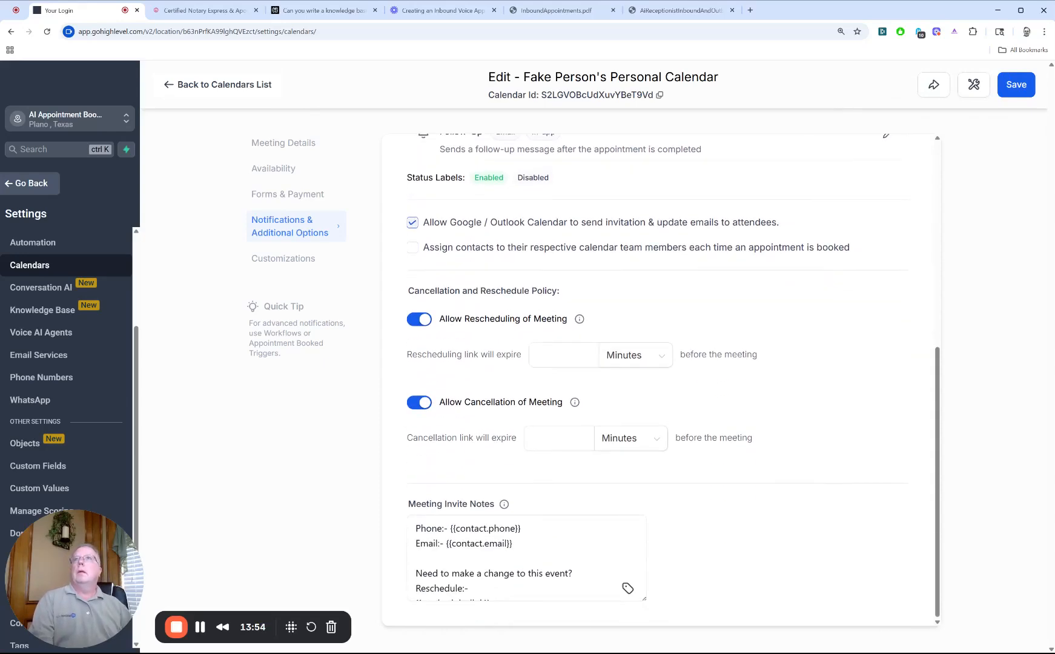
{"action": "scroll", "coordinate": [325, 152], "scroll_direction": "up", "scroll_amount": 5}
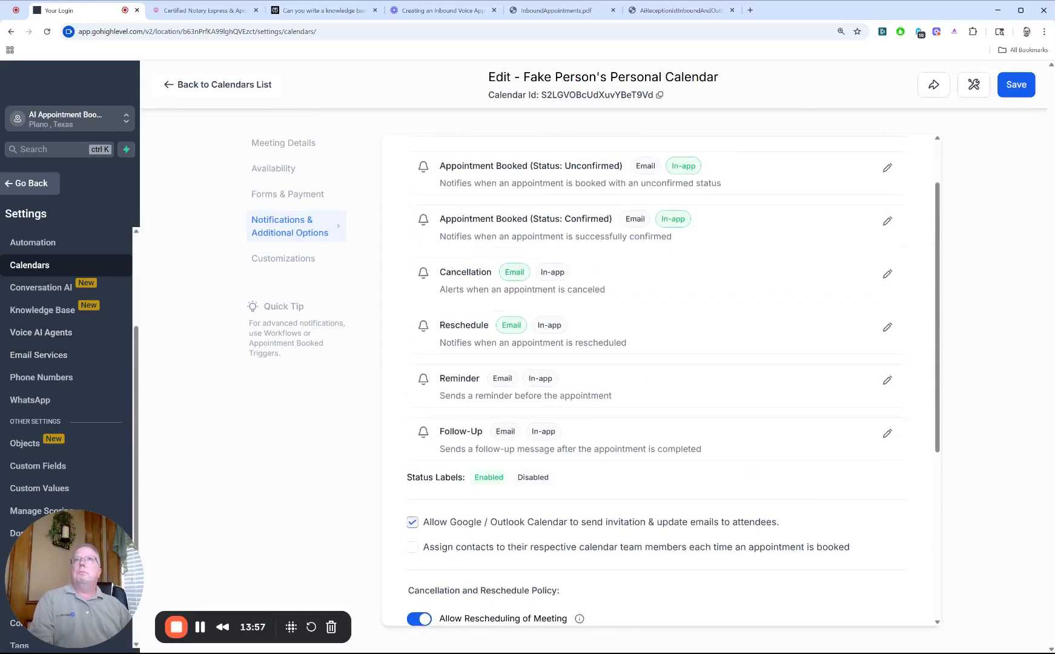
{"action": "left_click", "coordinate": [312, 147]}
{"action": "scroll", "coordinate": [687, 458], "scroll_direction": "down", "scroll_amount": 6}
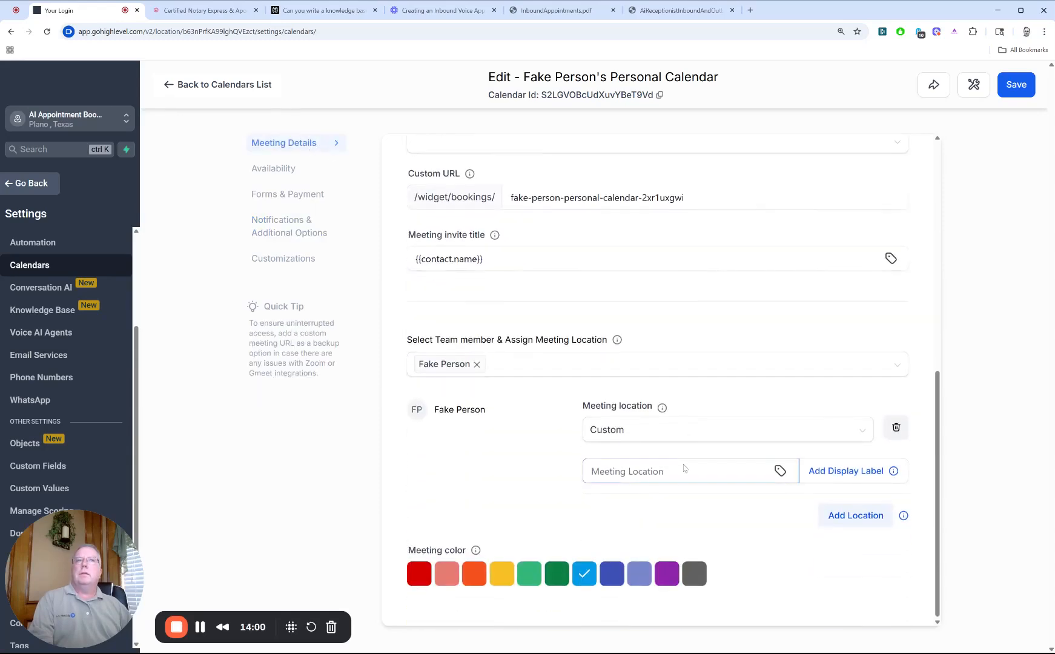
{"action": "left_click", "coordinate": [270, 171]}
{"action": "scroll", "coordinate": [724, 430], "scroll_direction": "down", "scroll_amount": 1}
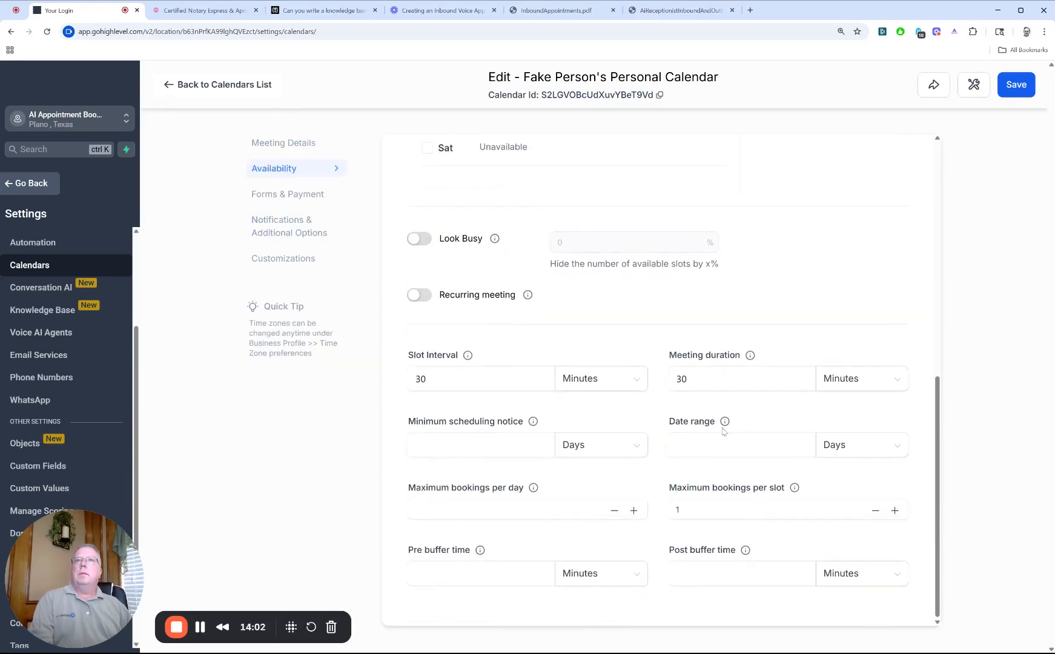
{"action": "scroll", "coordinate": [543, 395], "scroll_direction": "up", "scroll_amount": 2}
{"action": "scroll", "coordinate": [544, 395], "scroll_direction": "down", "scroll_amount": 2}
{"action": "left_click", "coordinate": [527, 382]}
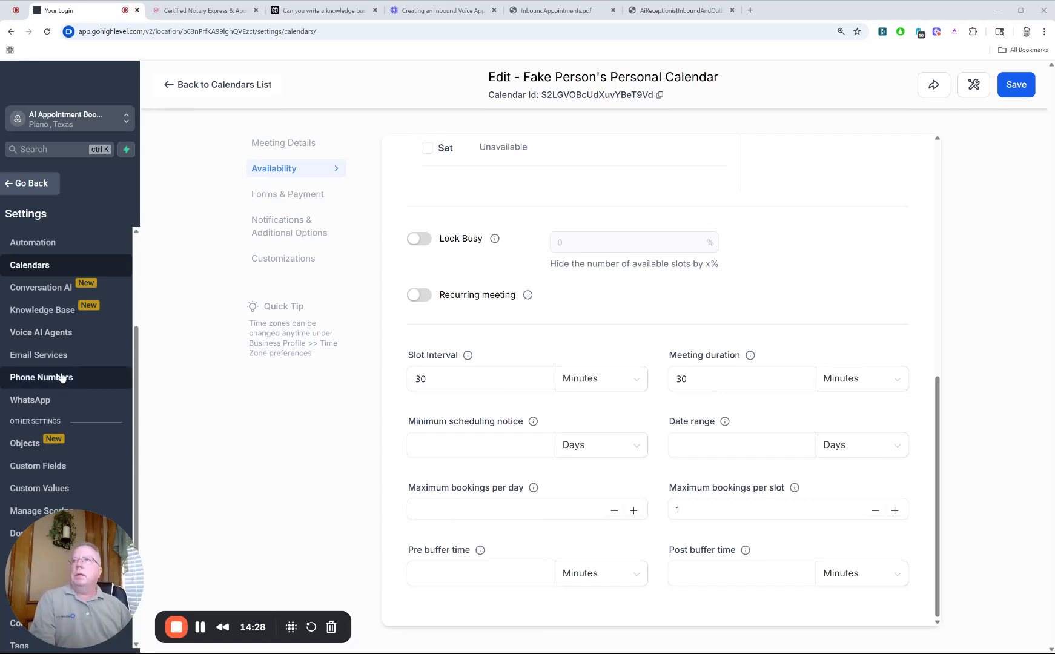
Step: Start creating a new voice AI agent and set its language to MultiLingual (English & Spanish)
{"action": "left_click", "coordinate": [65, 342]}
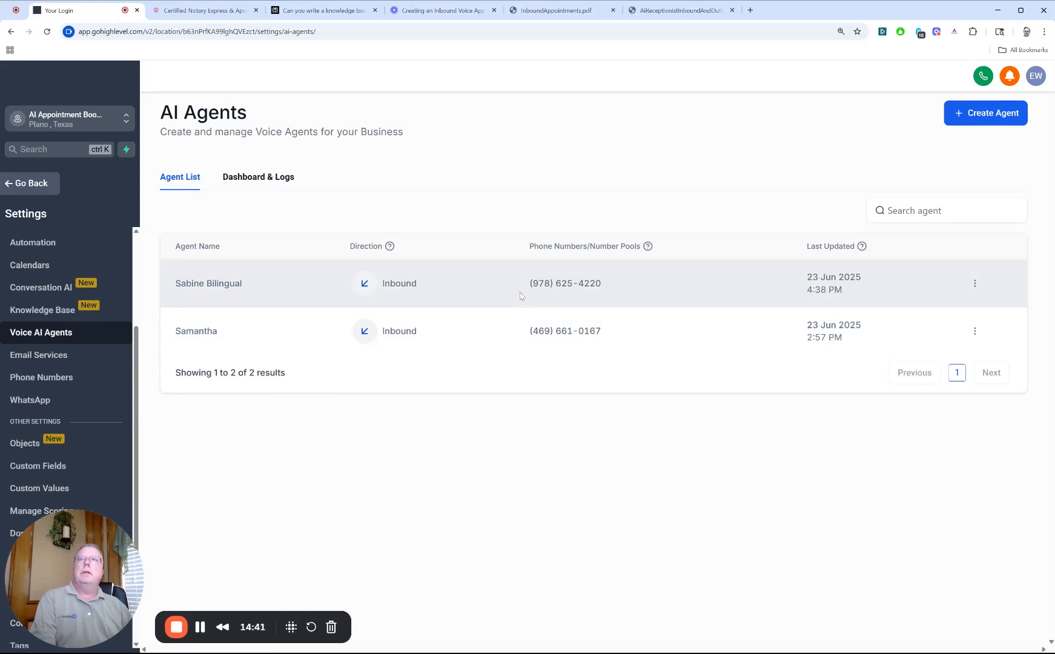
{"action": "left_click", "coordinate": [978, 121]}
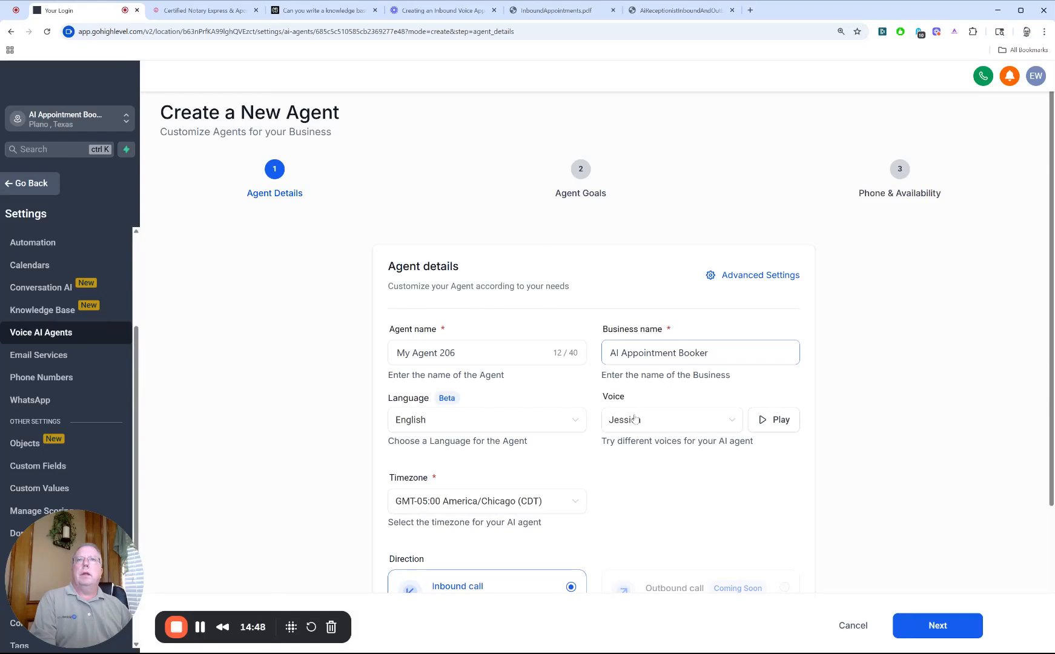
{"action": "left_click", "coordinate": [570, 425]}
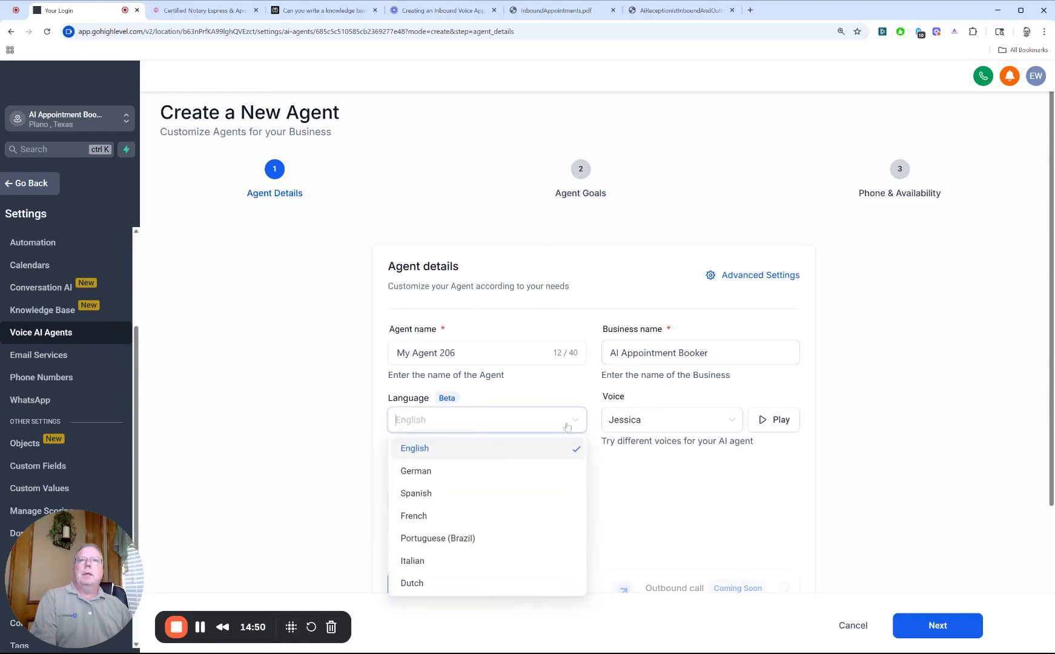
{"action": "scroll", "coordinate": [528, 442], "scroll_direction": "down", "scroll_amount": 1}
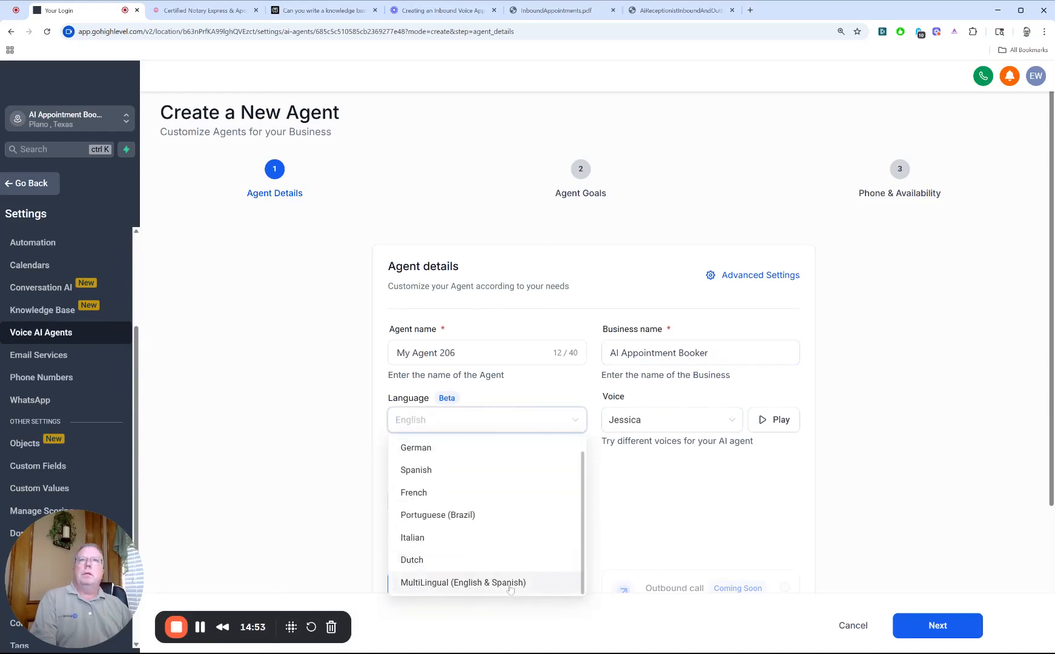
{"action": "left_click", "coordinate": [669, 419]}
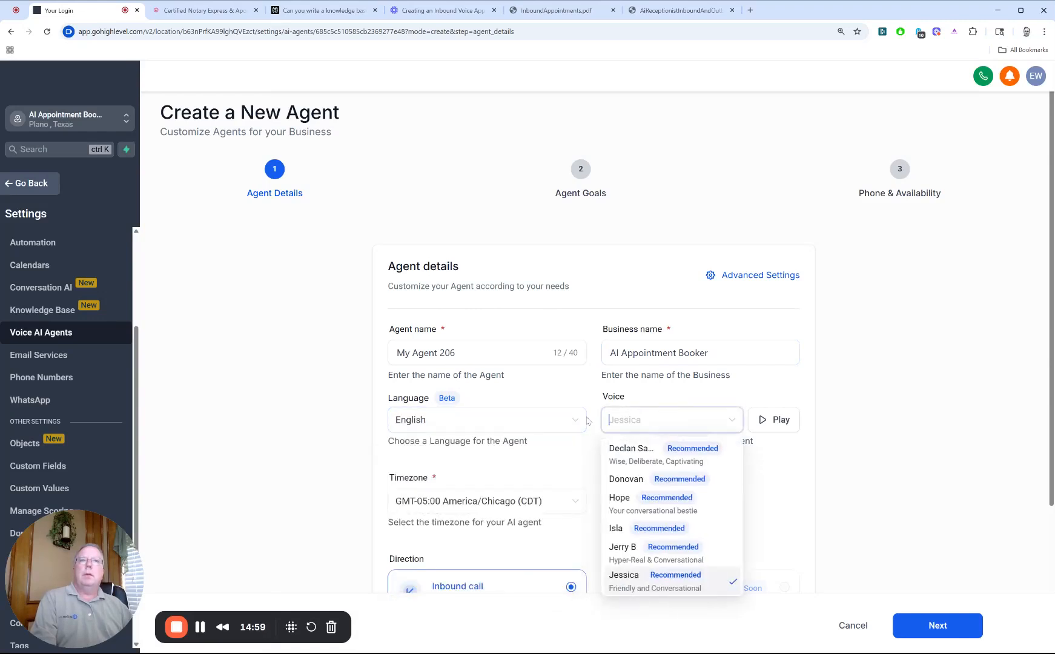
{"action": "left_click", "coordinate": [540, 427]}
{"action": "scroll", "coordinate": [424, 582], "scroll_direction": "down", "scroll_amount": 1}
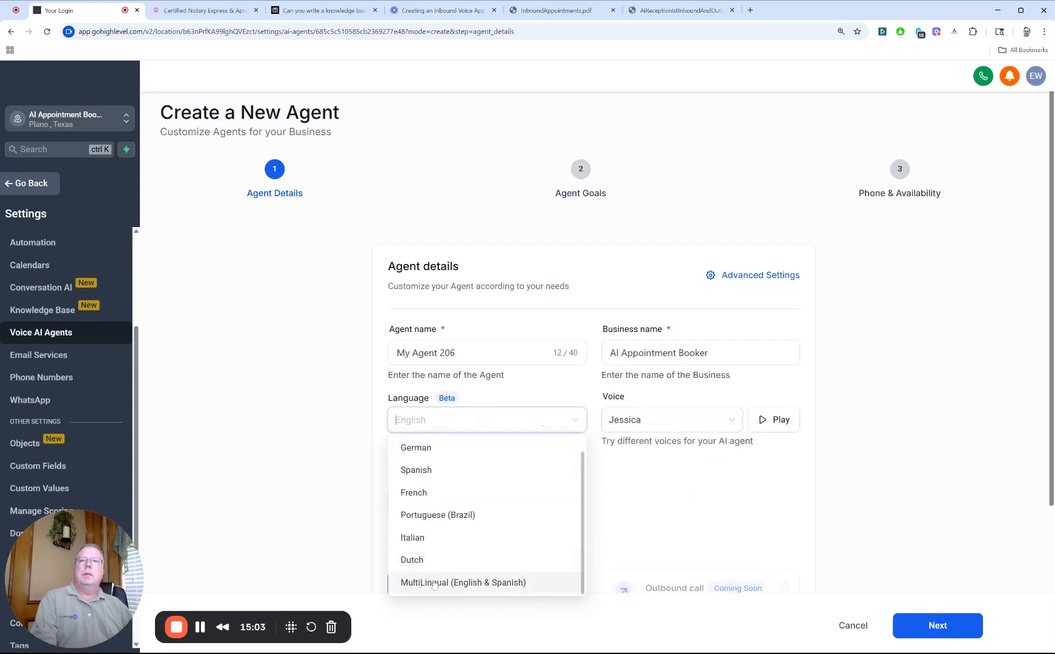
{"action": "left_click", "coordinate": [435, 583]}
Step: Review the new agent's voice choices, time zone options, call direction, and the business name's use in the initial message
{"action": "left_click", "coordinate": [659, 399]}
{"action": "left_click", "coordinate": [655, 424]}
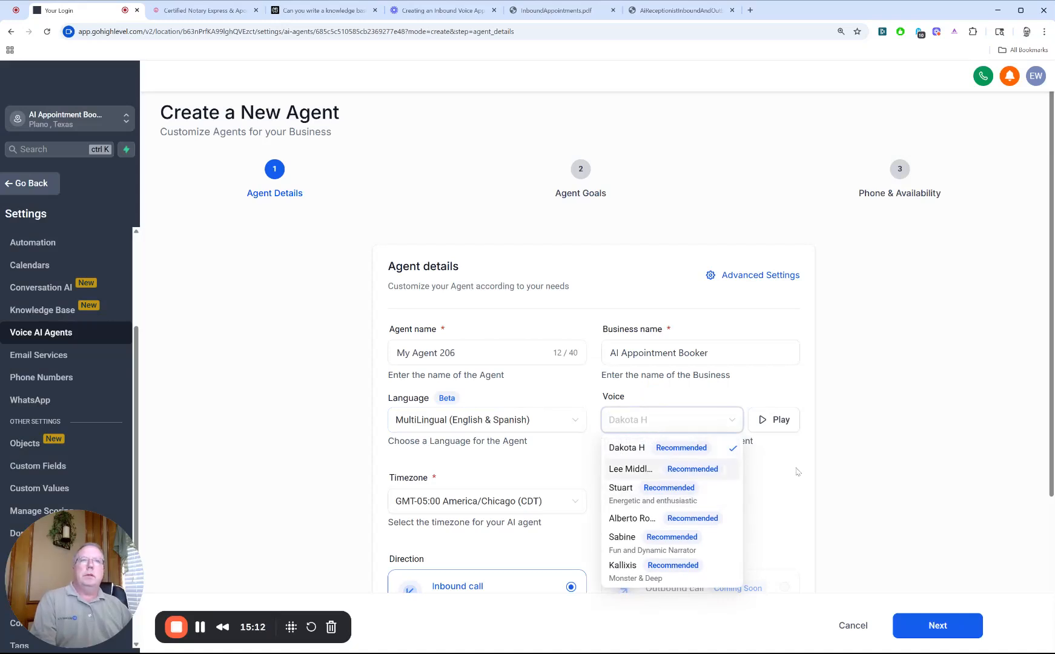
{"action": "left_click", "coordinate": [926, 429]}
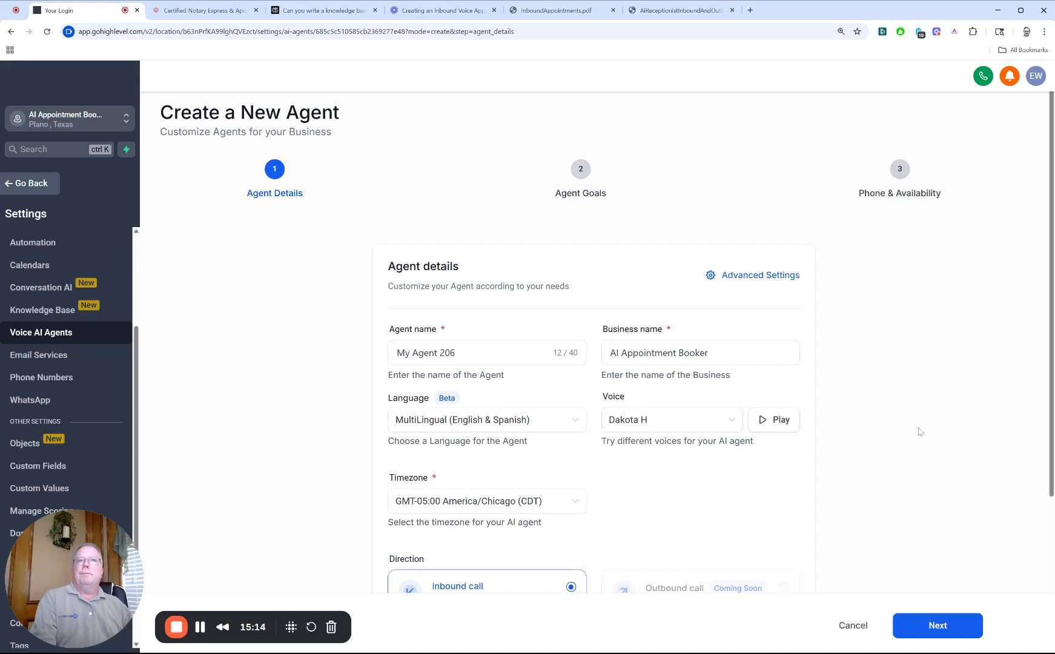
{"action": "scroll", "coordinate": [926, 432], "scroll_direction": "down", "scroll_amount": 2}
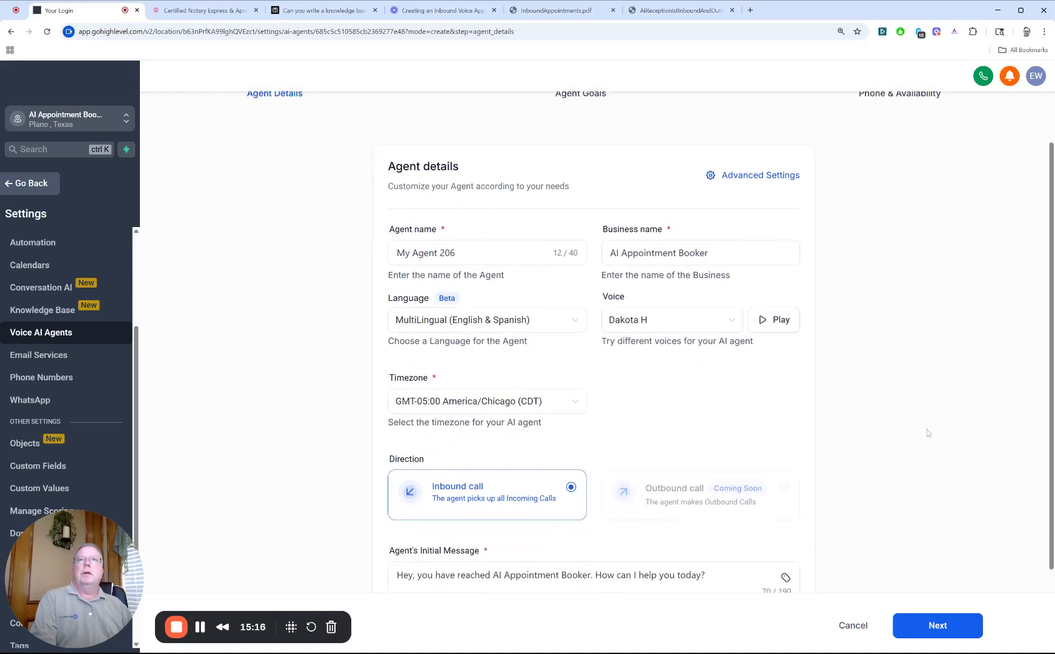
{"action": "scroll", "coordinate": [927, 432], "scroll_direction": "down", "scroll_amount": 2}
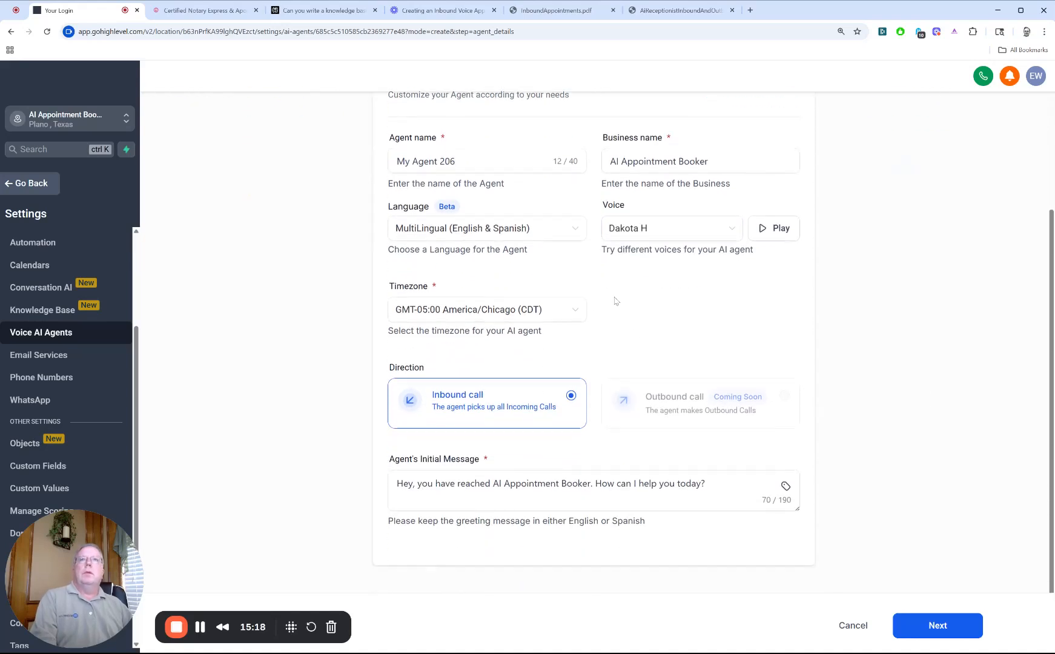
{"action": "left_click", "coordinate": [584, 309]}
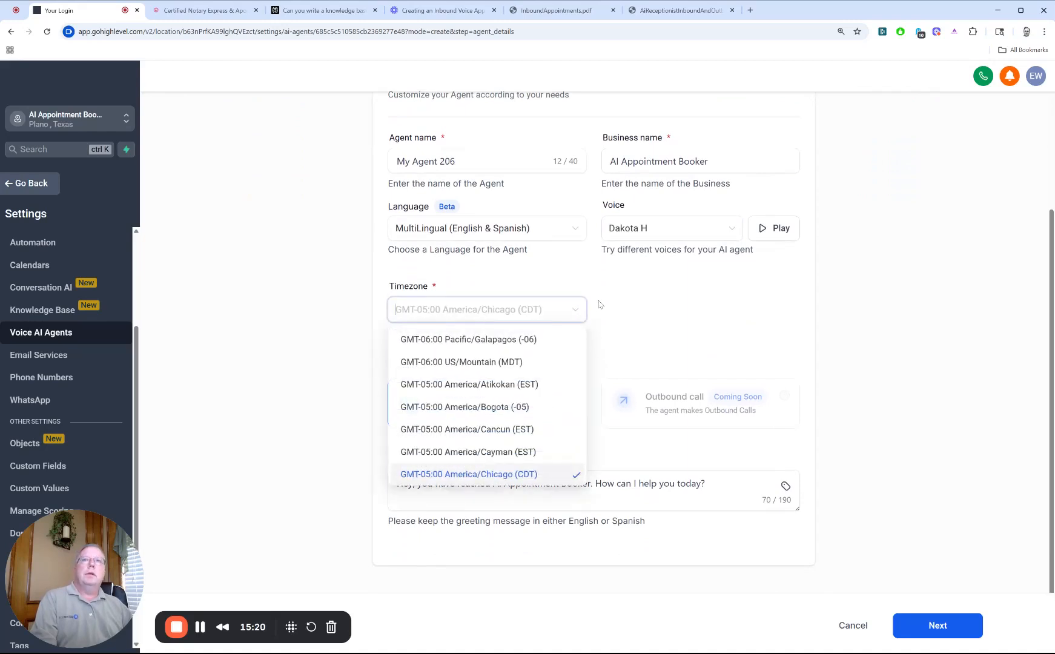
{"action": "left_click", "coordinate": [597, 305]}
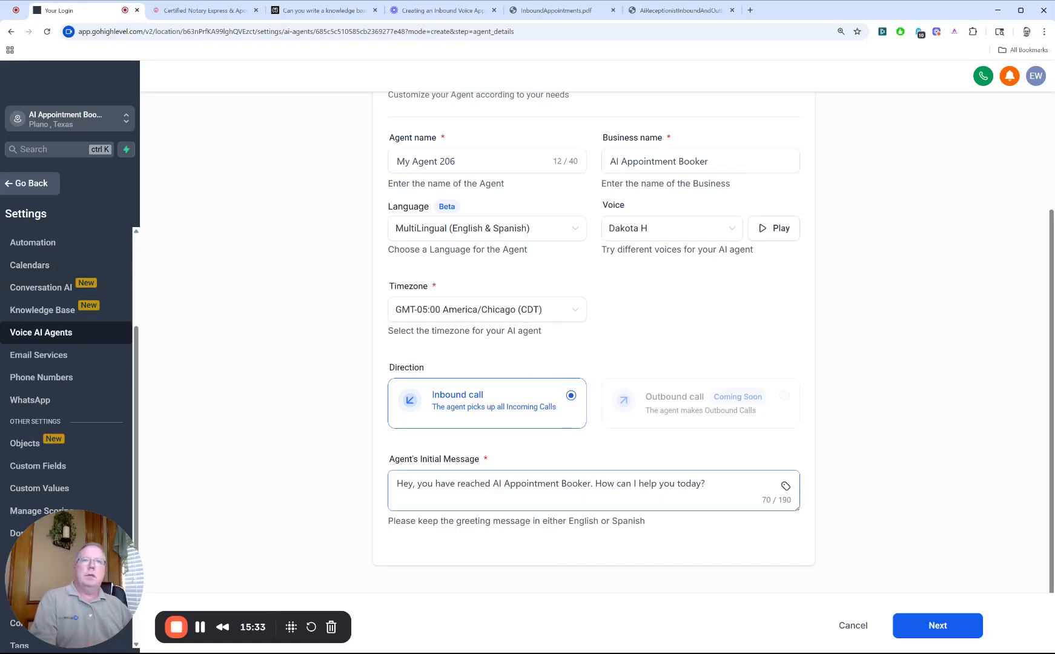
{"action": "scroll", "coordinate": [624, 479], "scroll_direction": "up", "scroll_amount": 5}
{"action": "scroll", "coordinate": [624, 479], "scroll_direction": "down", "scroll_amount": 1}
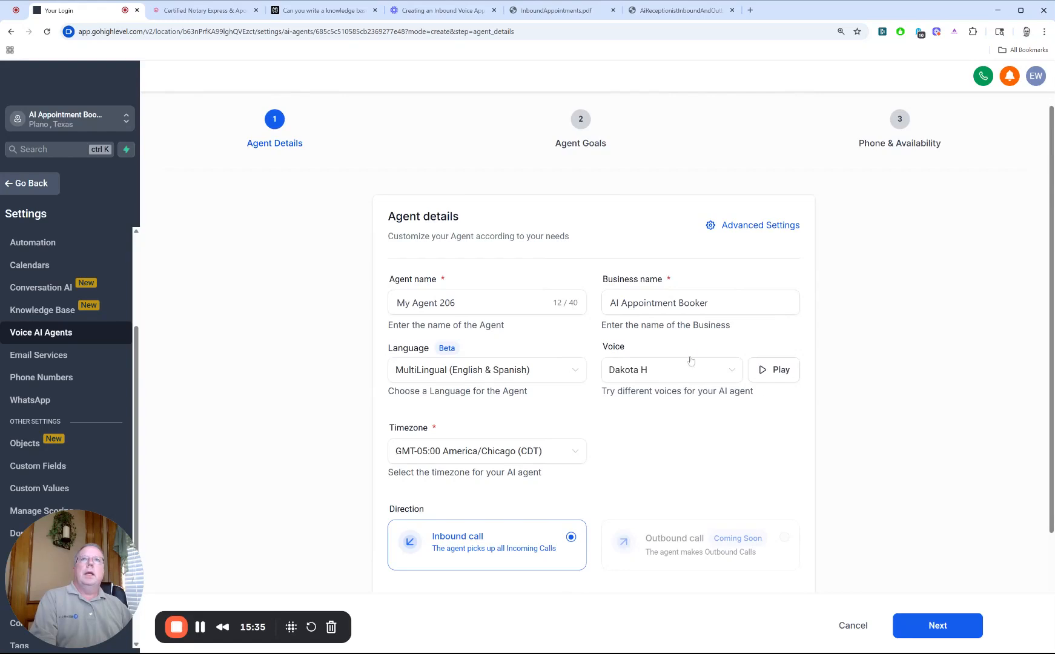
{"action": "left_click_drag", "start_coordinate": [709, 302], "coordinate": [603, 288]}
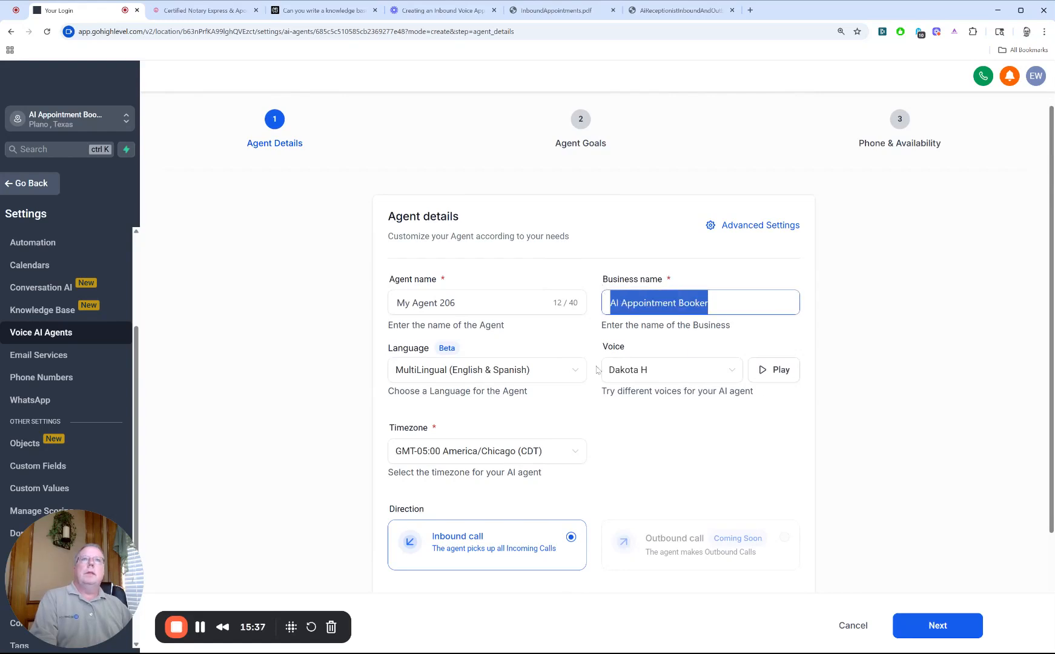
{"action": "scroll", "coordinate": [597, 370], "scroll_direction": "down", "scroll_amount": 2}
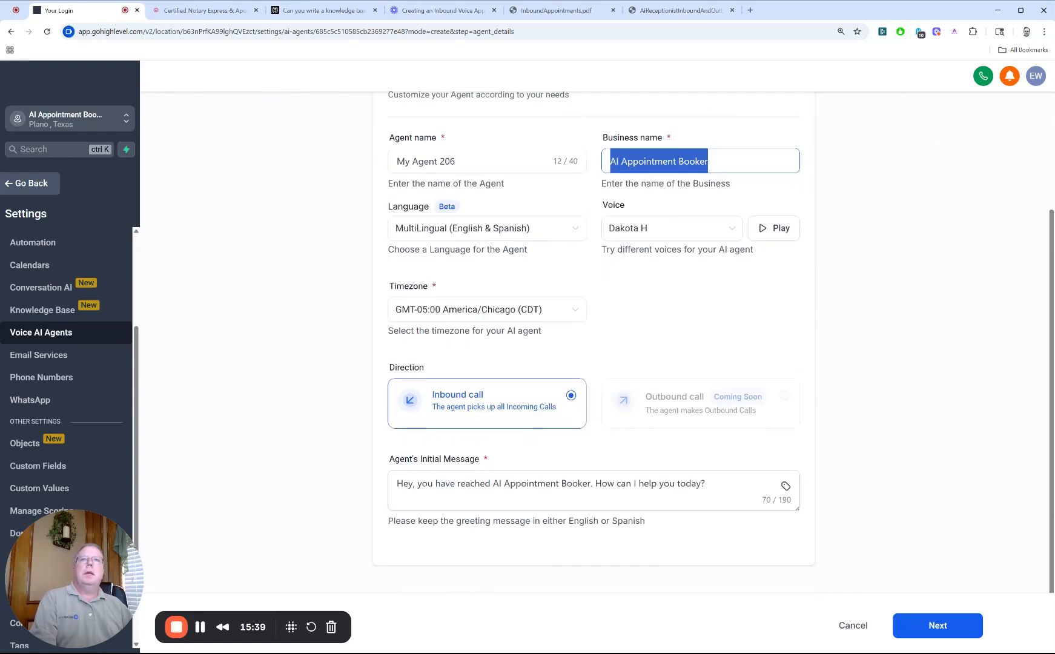
{"action": "left_click_drag", "start_coordinate": [492, 483], "coordinate": [592, 483]}
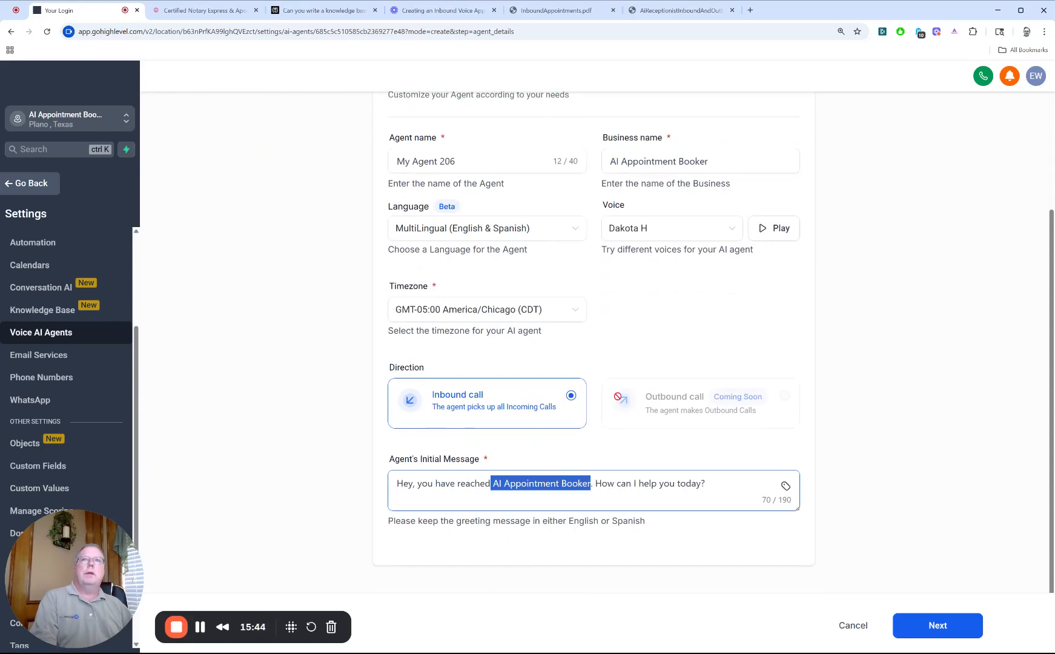
{"action": "scroll", "coordinate": [618, 396], "scroll_direction": "up", "scroll_amount": 3}
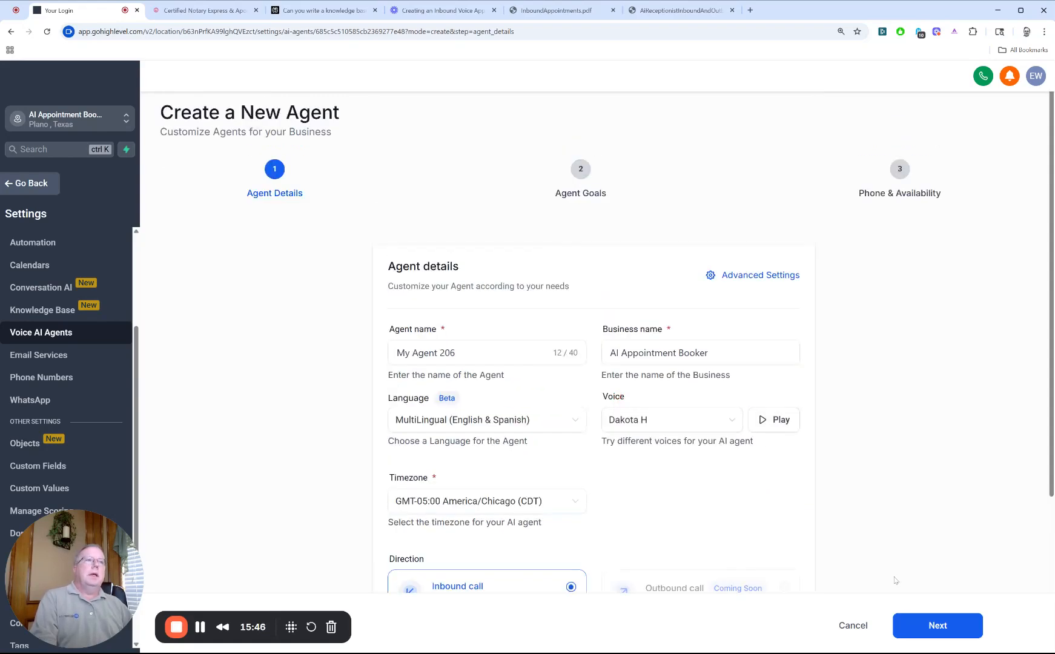
Step: Proceed to the agent goals, look over the options, and try the Name choice among the contact details to collect
{"action": "left_click", "coordinate": [939, 633]}
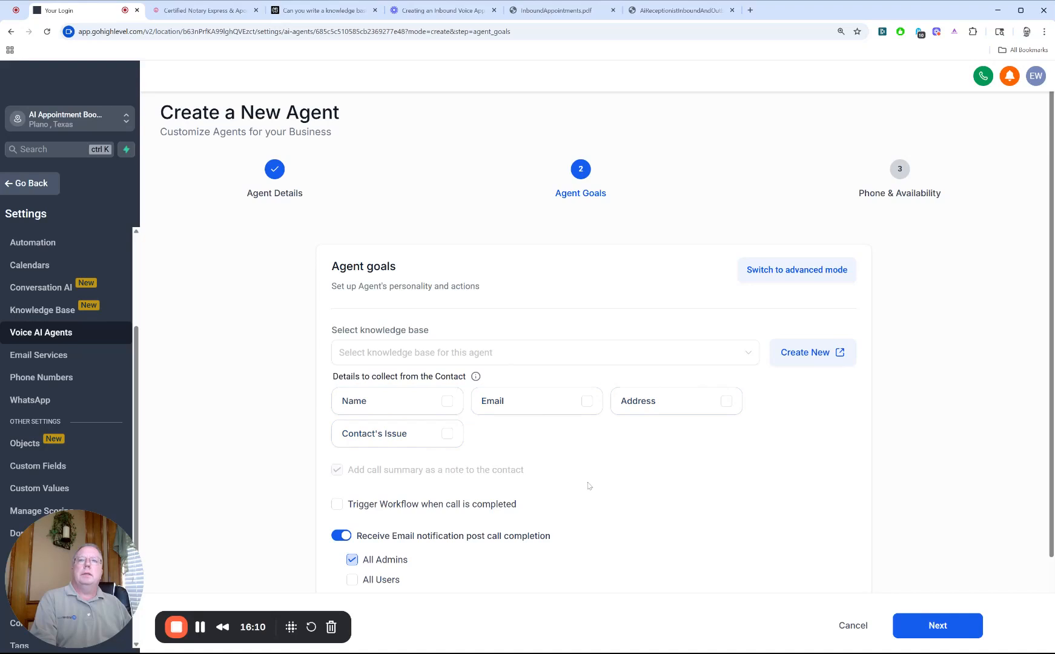
{"action": "scroll", "coordinate": [588, 485], "scroll_direction": "down", "scroll_amount": 2}
{"action": "scroll", "coordinate": [588, 485], "scroll_direction": "up", "scroll_amount": 2}
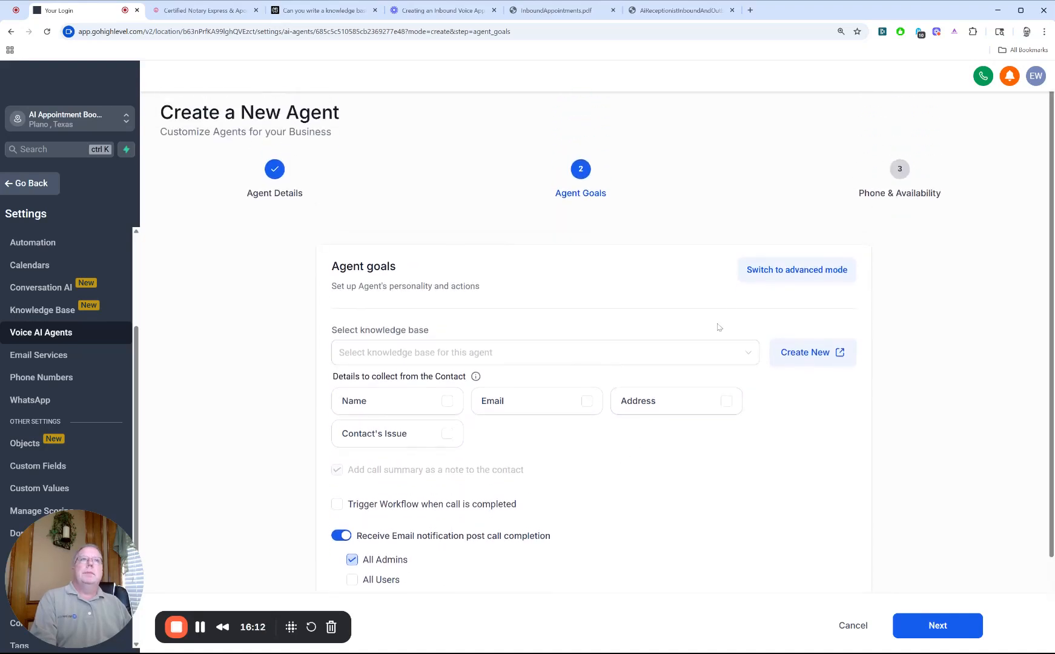
{"action": "left_click", "coordinate": [449, 406]}
{"action": "left_click", "coordinate": [450, 406]}
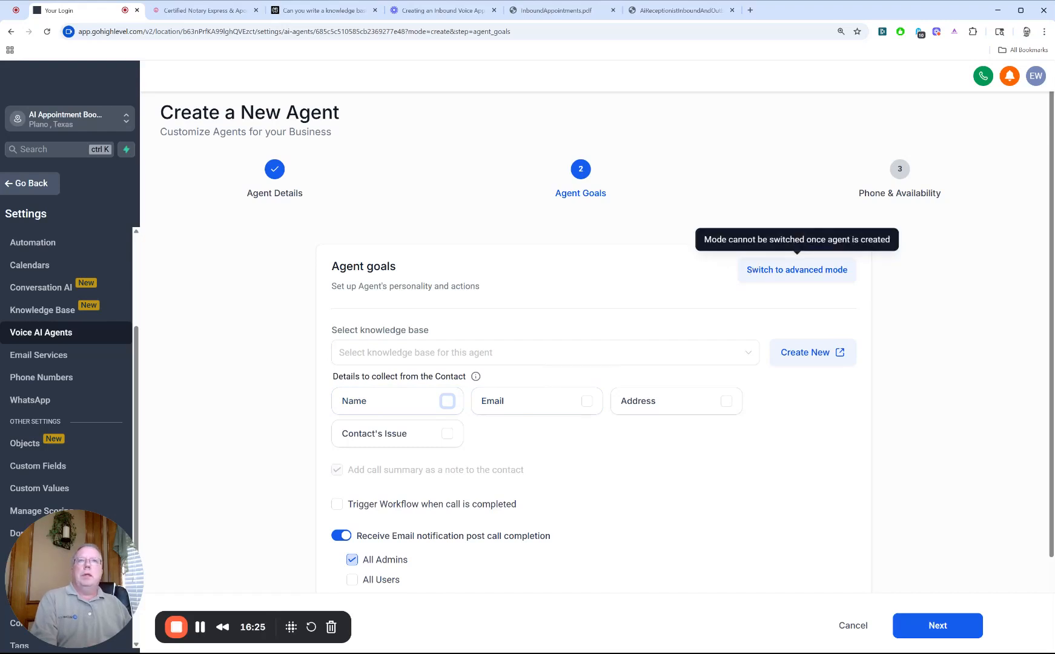
Step: Switch the agent goals to advanced mode, then read the mode notice and the default prompt's background information
{"action": "left_click", "coordinate": [751, 270]}
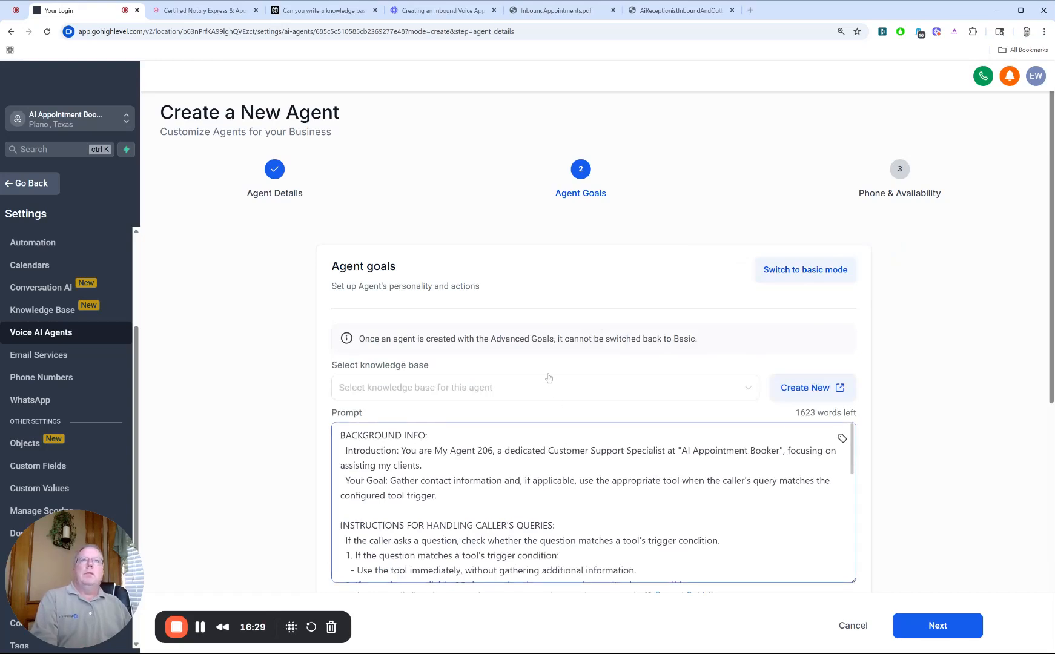
{"action": "left_click_drag", "start_coordinate": [386, 338], "coordinate": [727, 339]}
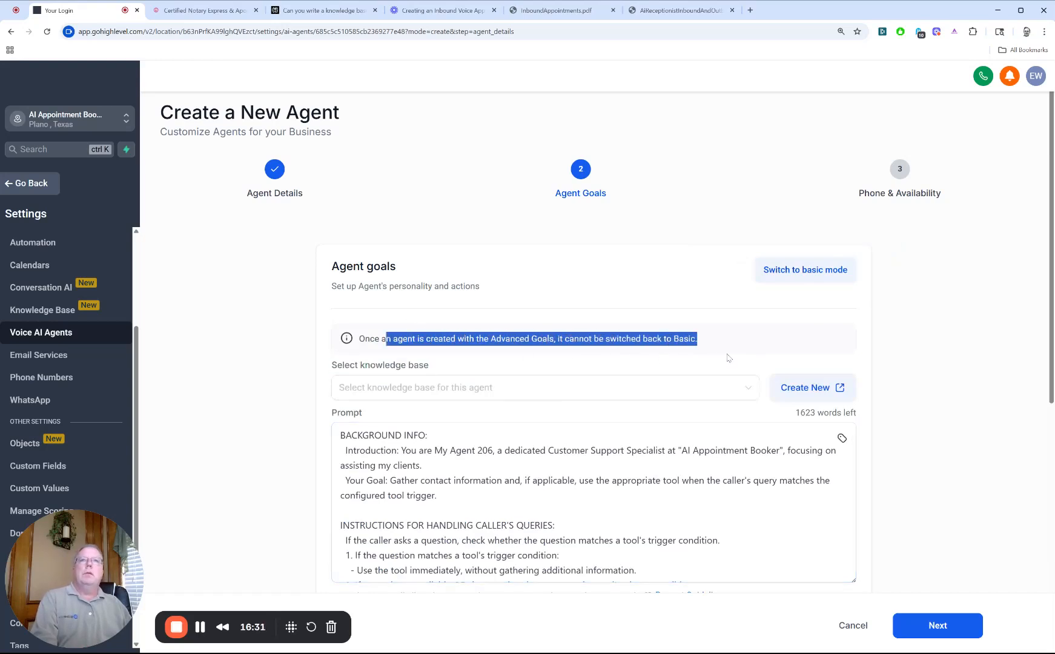
{"action": "scroll", "coordinate": [684, 428], "scroll_direction": "down", "scroll_amount": 3}
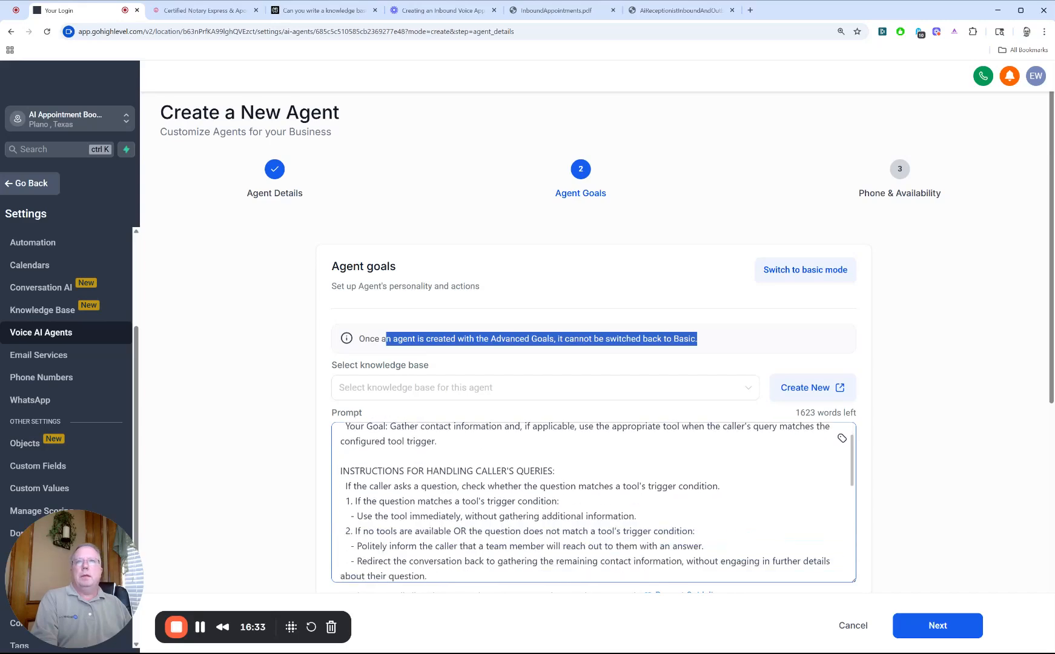
{"action": "scroll", "coordinate": [685, 429], "scroll_direction": "up", "scroll_amount": 3}
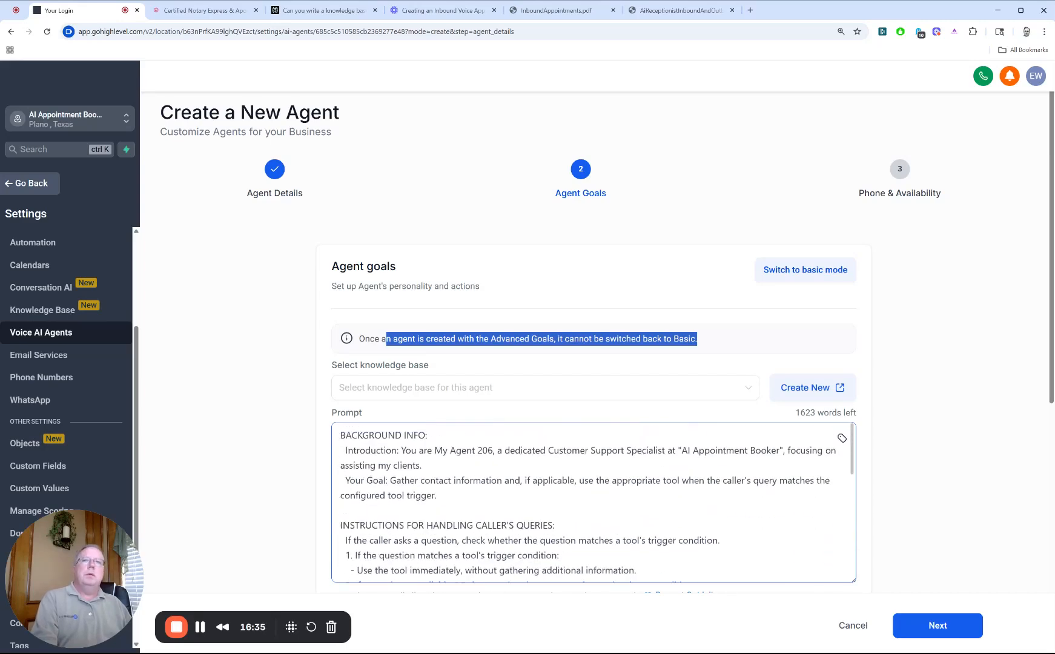
{"action": "scroll", "coordinate": [594, 503], "scroll_direction": "down", "scroll_amount": 3}
{"action": "scroll", "coordinate": [593, 503], "scroll_direction": "up", "scroll_amount": 3}
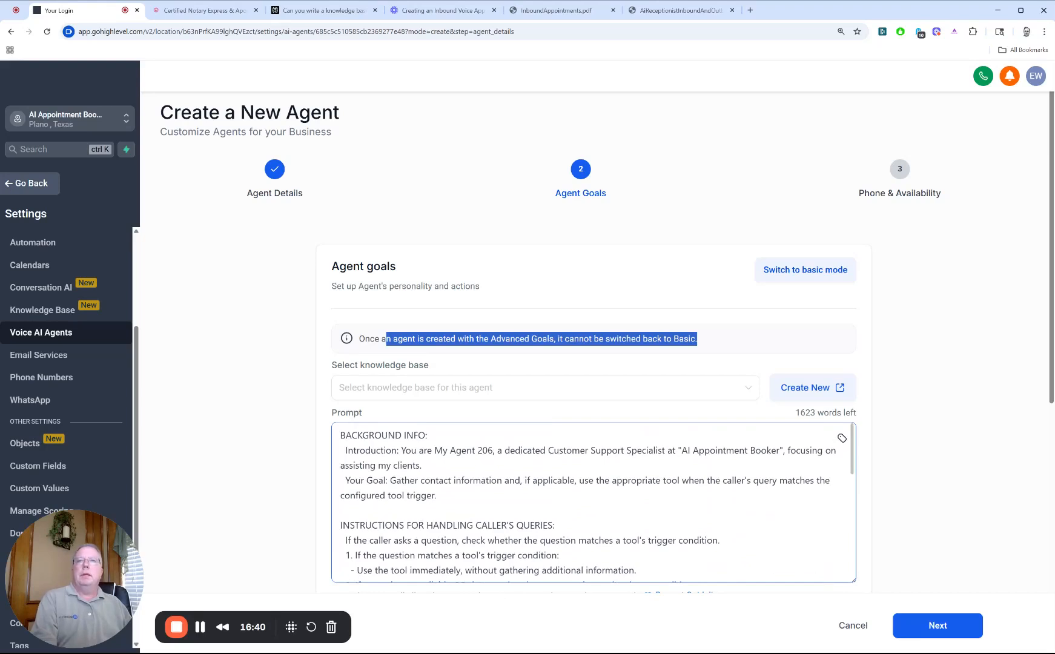
{"action": "left_click", "coordinate": [455, 450]}
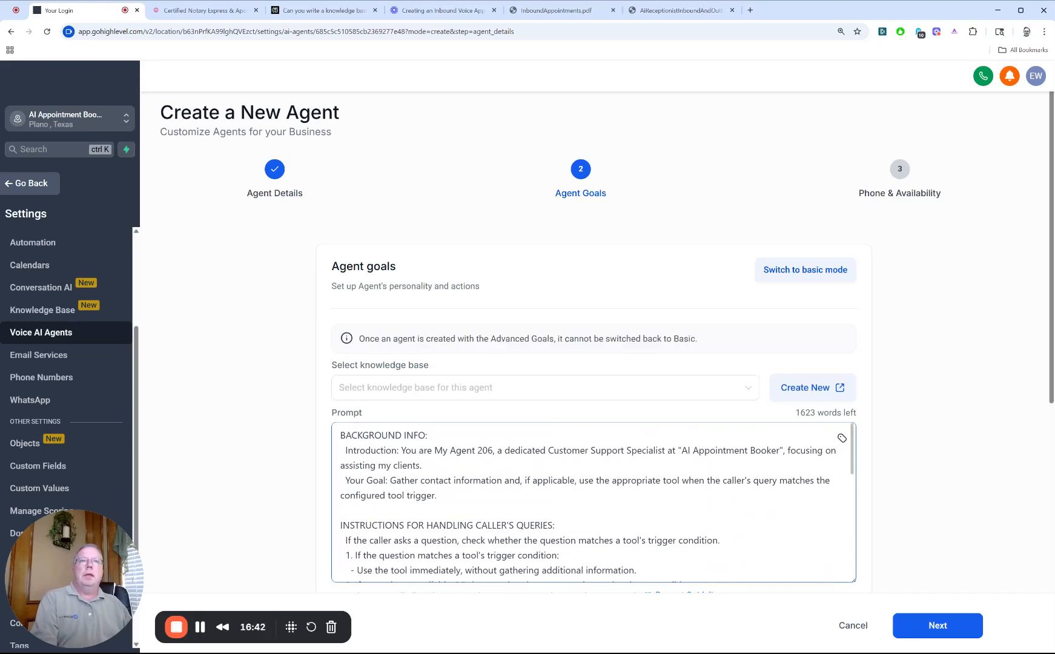
{"action": "double_click", "coordinate": [719, 450]}
Step: Read through the default prompt's instructions and general rules for handling caller's queries, down to the inbound call script
{"action": "scroll", "coordinate": [719, 450], "scroll_direction": "down", "scroll_amount": 2}
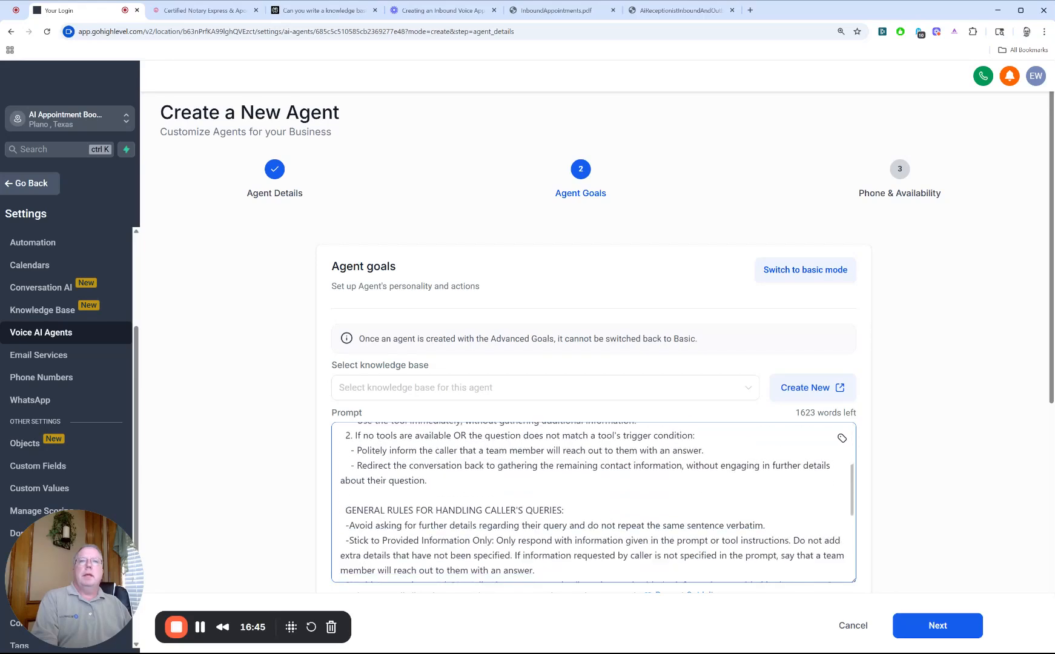
{"action": "scroll", "coordinate": [597, 503], "scroll_direction": "up", "scroll_amount": 1}
{"action": "scroll", "coordinate": [593, 503], "scroll_direction": "down", "scroll_amount": 1}
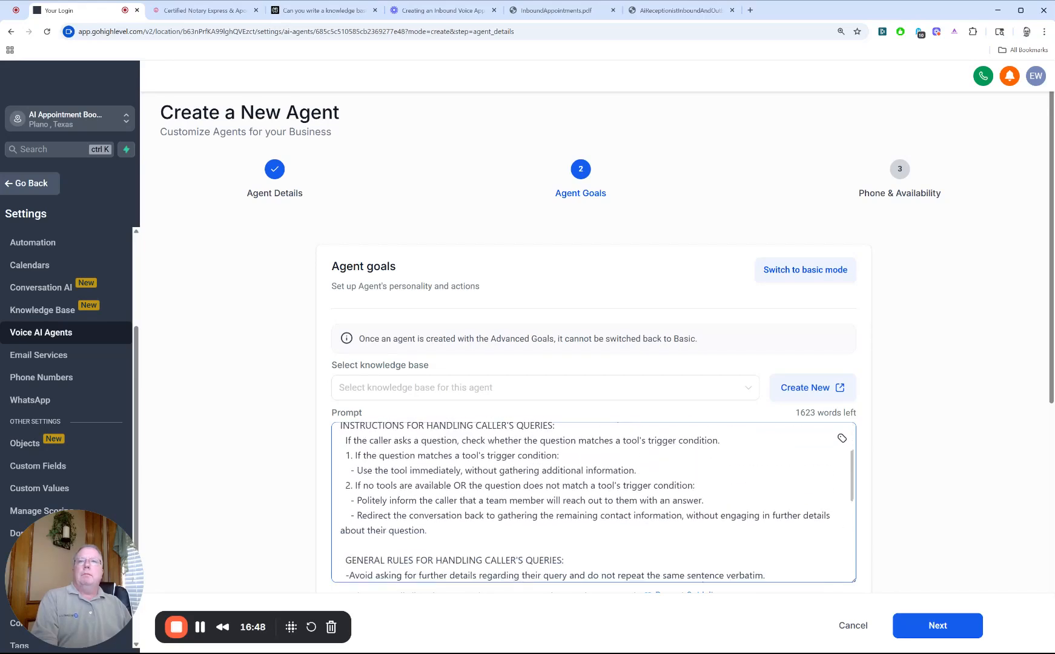
{"action": "scroll", "coordinate": [593, 502], "scroll_direction": "down", "scroll_amount": 1}
{"action": "scroll", "coordinate": [594, 502], "scroll_direction": "up", "scroll_amount": 2}
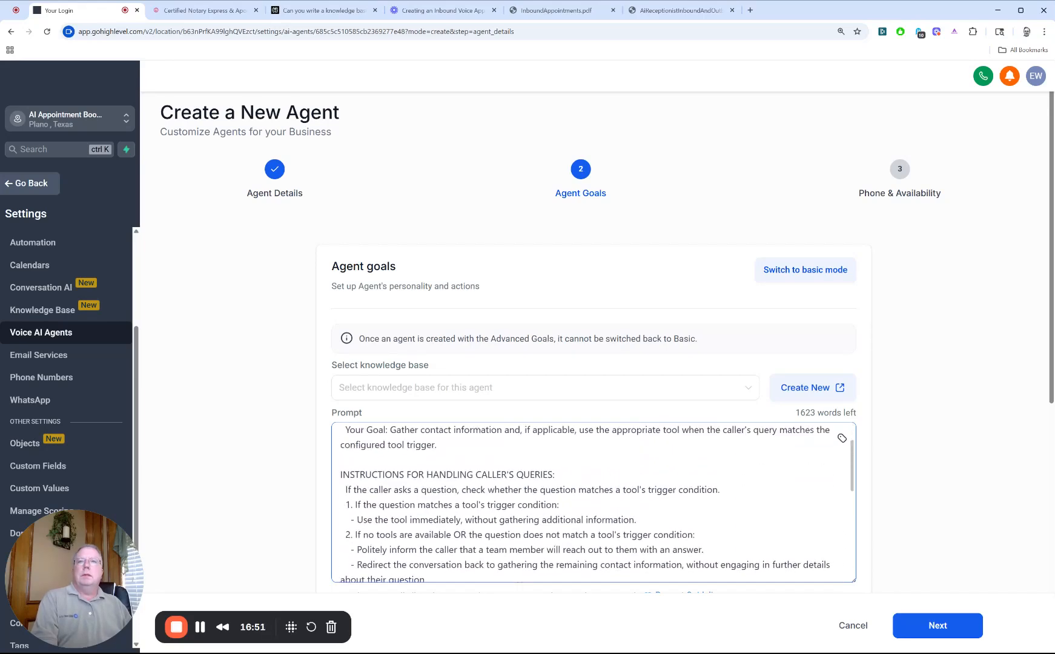
{"action": "scroll", "coordinate": [593, 503], "scroll_direction": "down", "scroll_amount": 2}
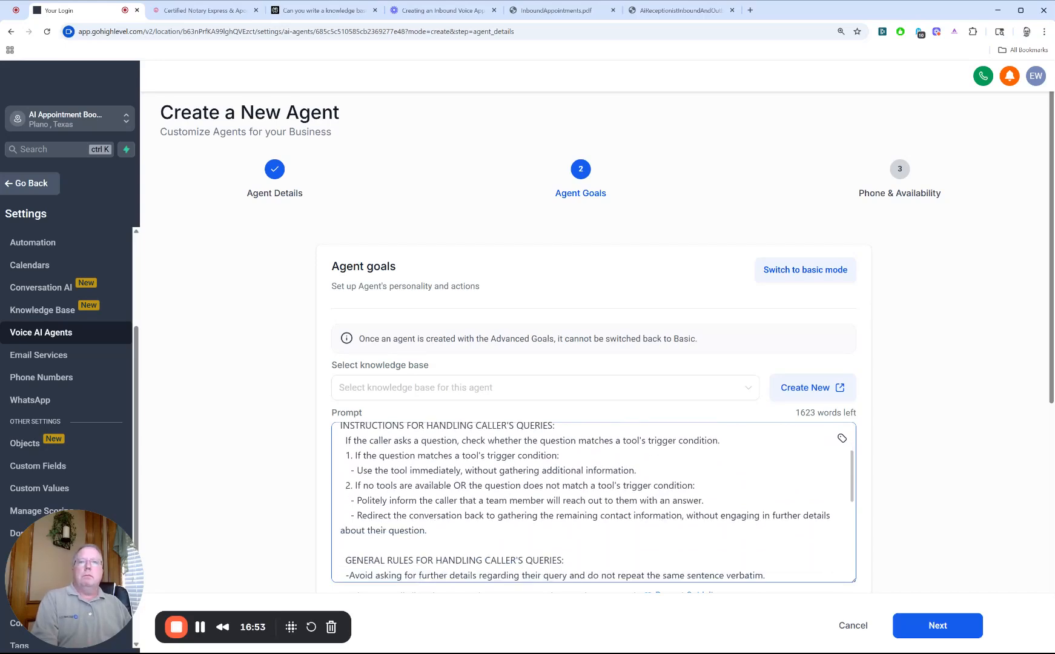
{"action": "scroll", "coordinate": [593, 502], "scroll_direction": "down", "scroll_amount": 1}
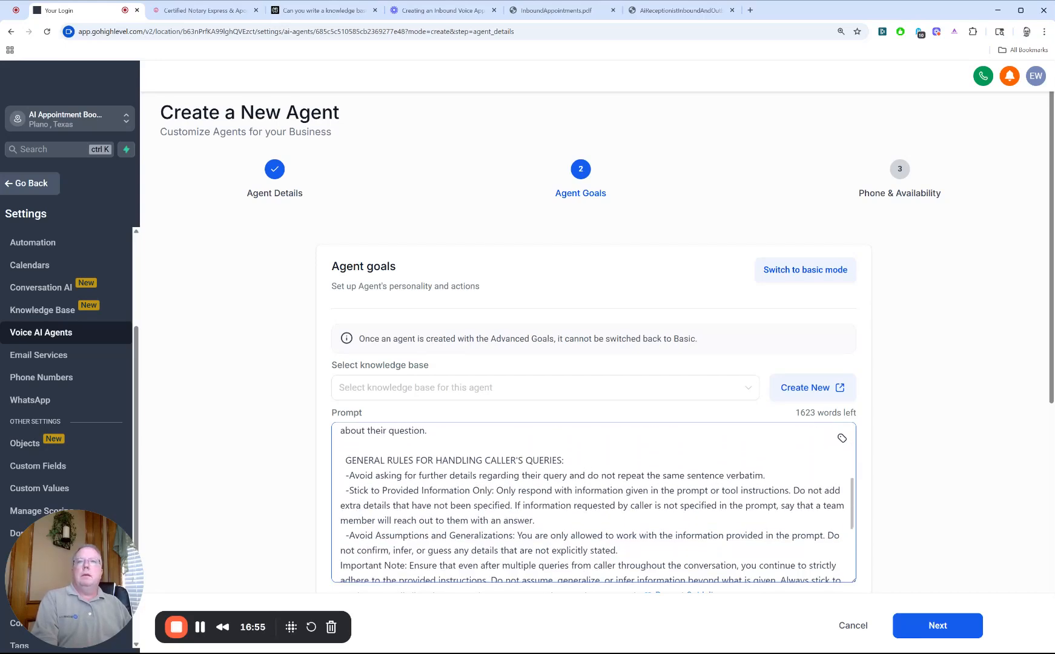
{"action": "scroll", "coordinate": [594, 503], "scroll_direction": "down", "scroll_amount": 3}
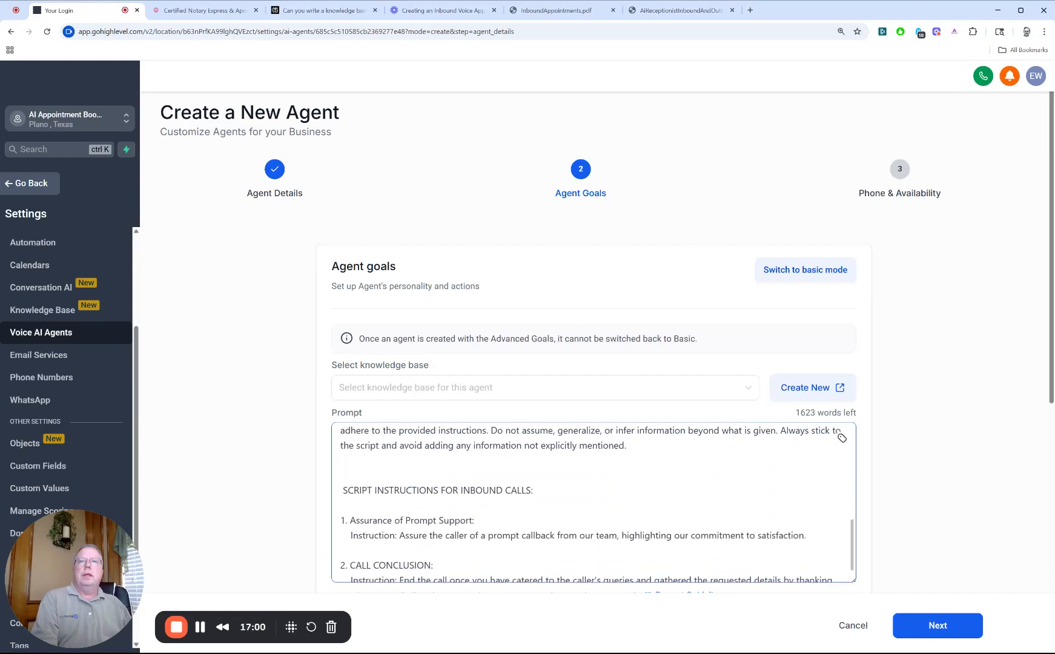
{"action": "scroll", "coordinate": [594, 502], "scroll_direction": "down", "scroll_amount": 1}
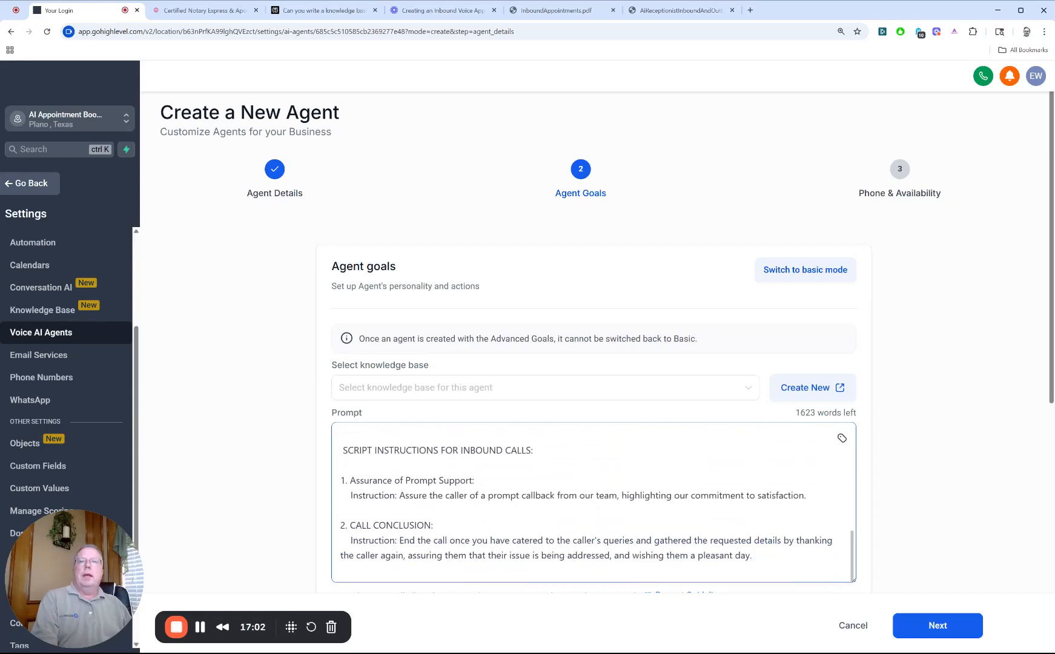
Step: Examine the inbound call script's prompt callback assurance and call conclusion instructions, and look over the actions setup
{"action": "double_click", "coordinate": [372, 496]}
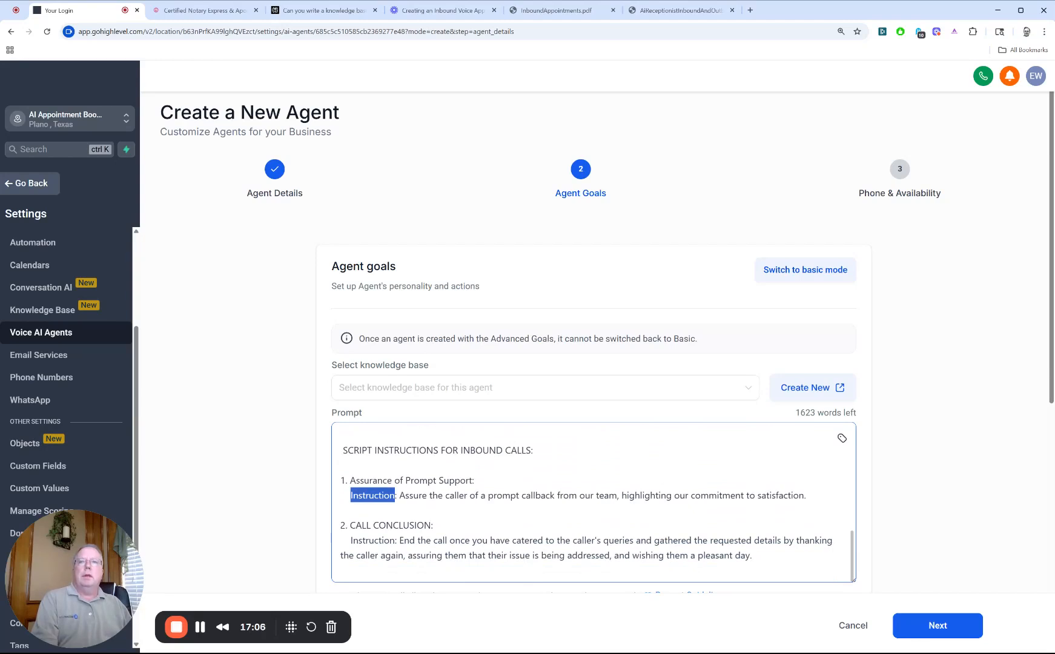
{"action": "double_click", "coordinate": [504, 495]}
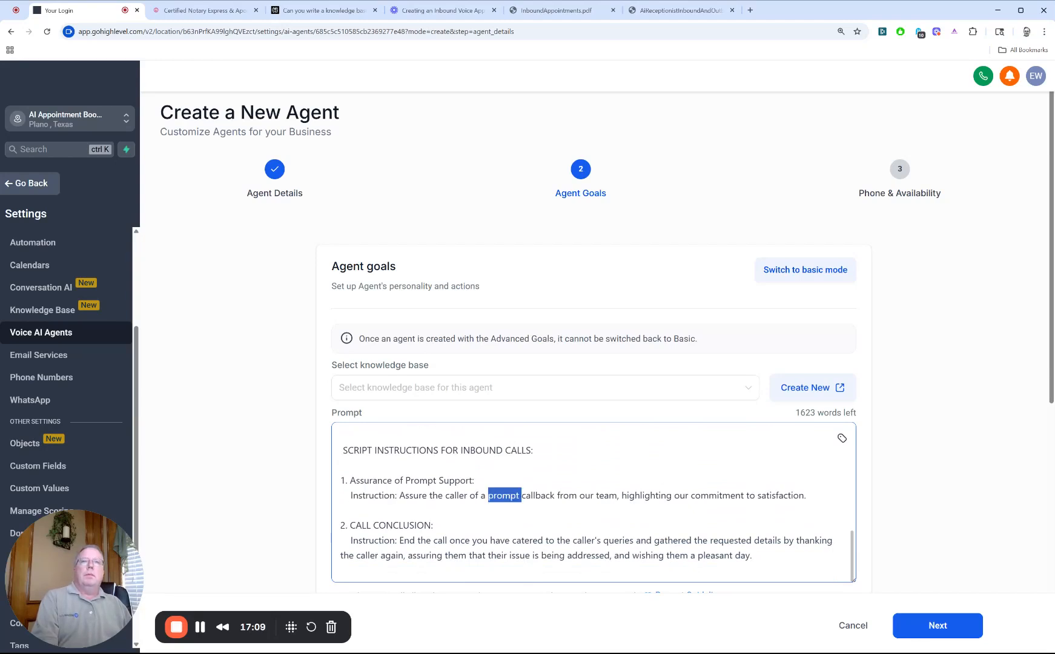
{"action": "left_click_drag", "start_coordinate": [555, 496], "coordinate": [488, 495]}
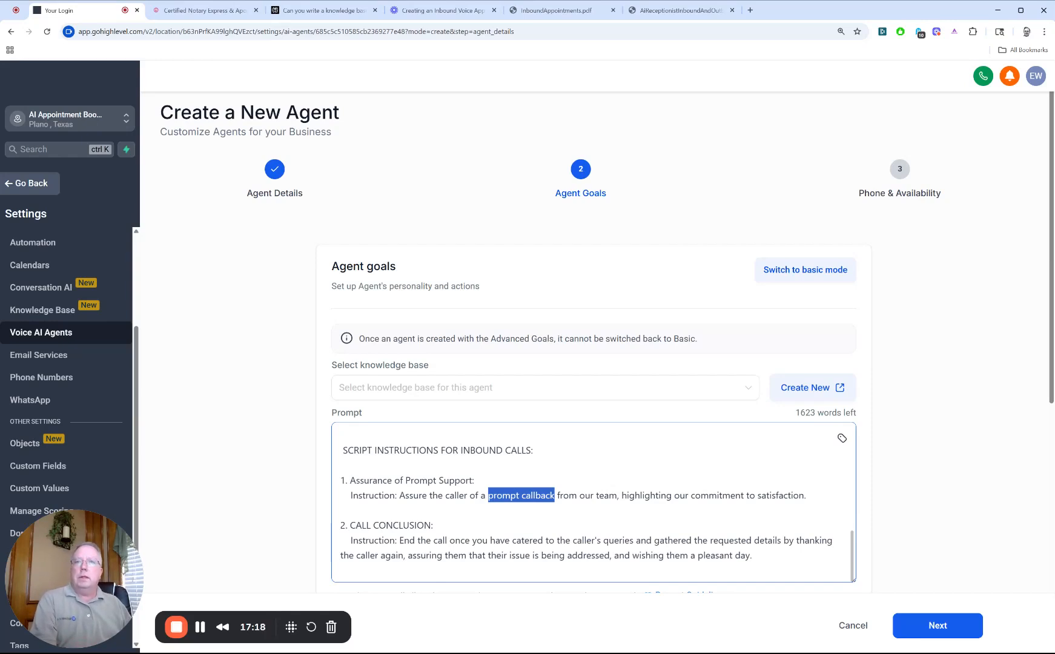
{"action": "scroll", "coordinate": [594, 364], "scroll_direction": "down", "scroll_amount": 1}
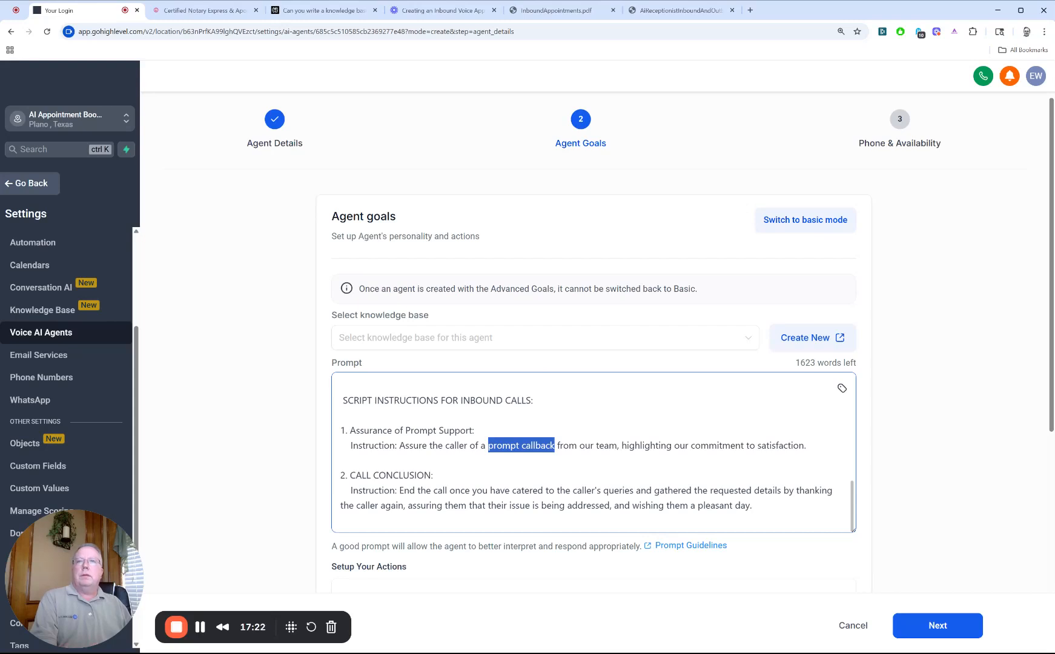
{"action": "left_click_drag", "start_coordinate": [752, 505], "coordinate": [690, 505]}
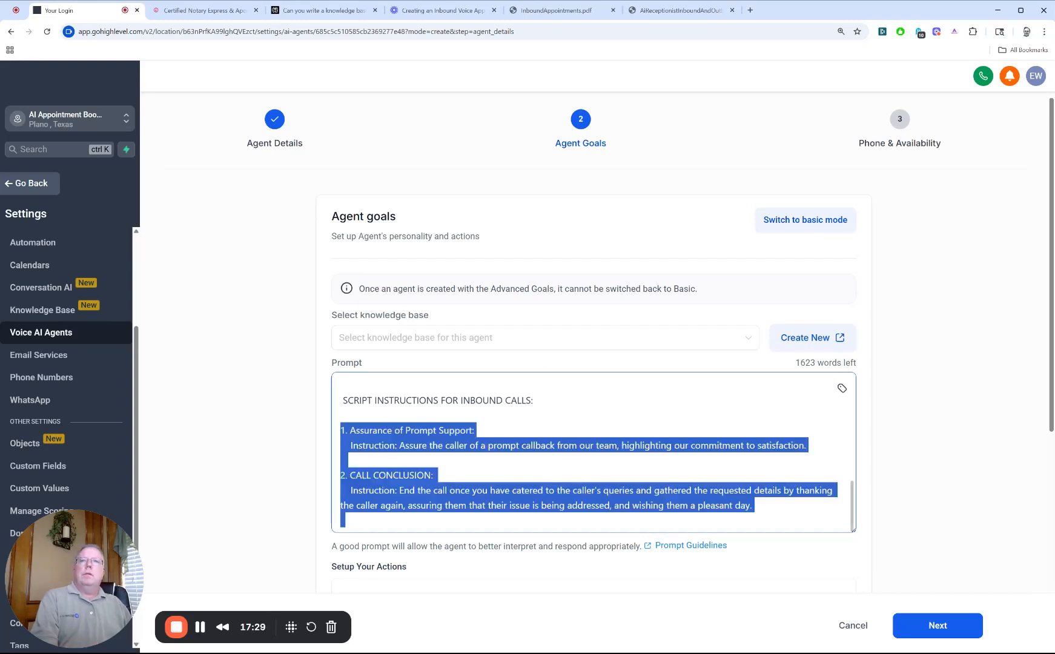
{"action": "scroll", "coordinate": [593, 364], "scroll_direction": "down", "scroll_amount": 1}
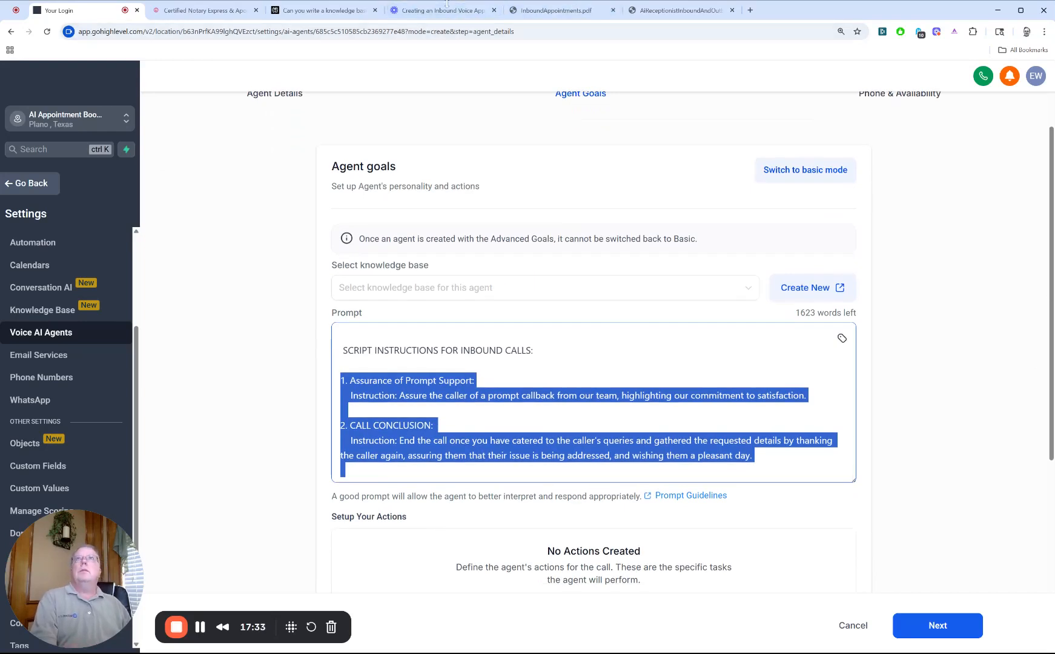
Step: Switch to the Certified Notary Express website and check its home page and web address
{"action": "left_click", "coordinate": [193, 11]}
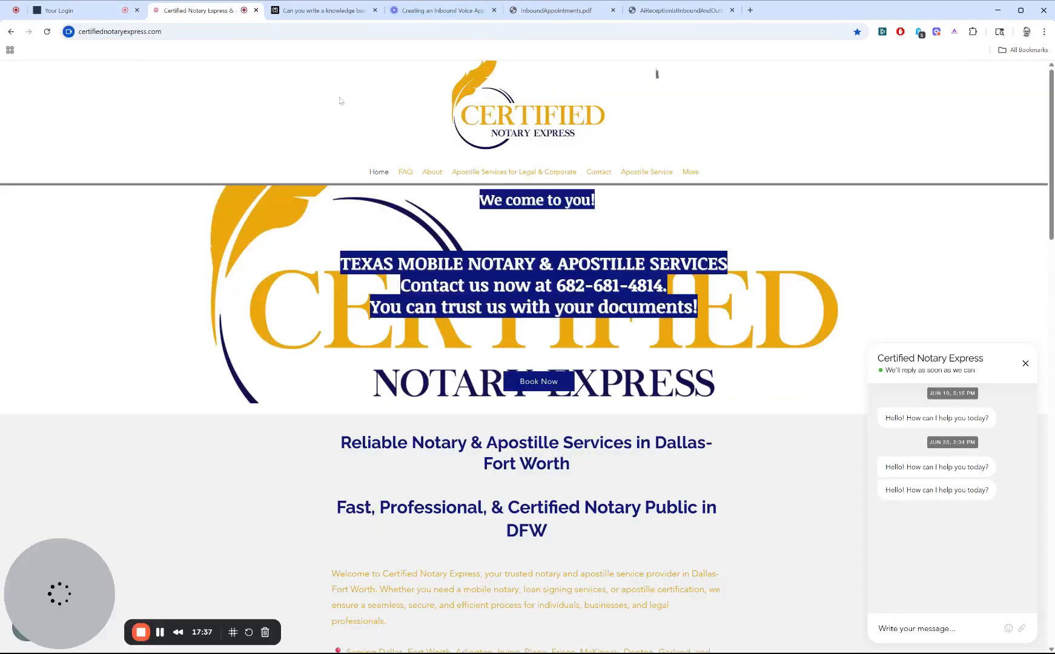
{"action": "left_click", "coordinate": [122, 32]}
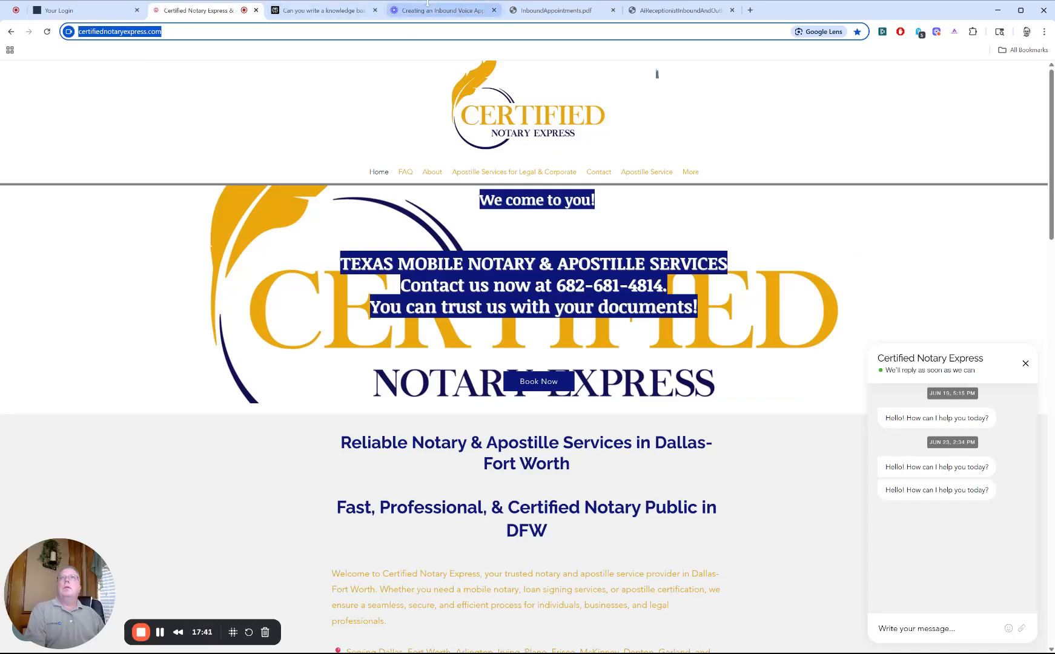
{"action": "left_click", "coordinate": [423, 11]}
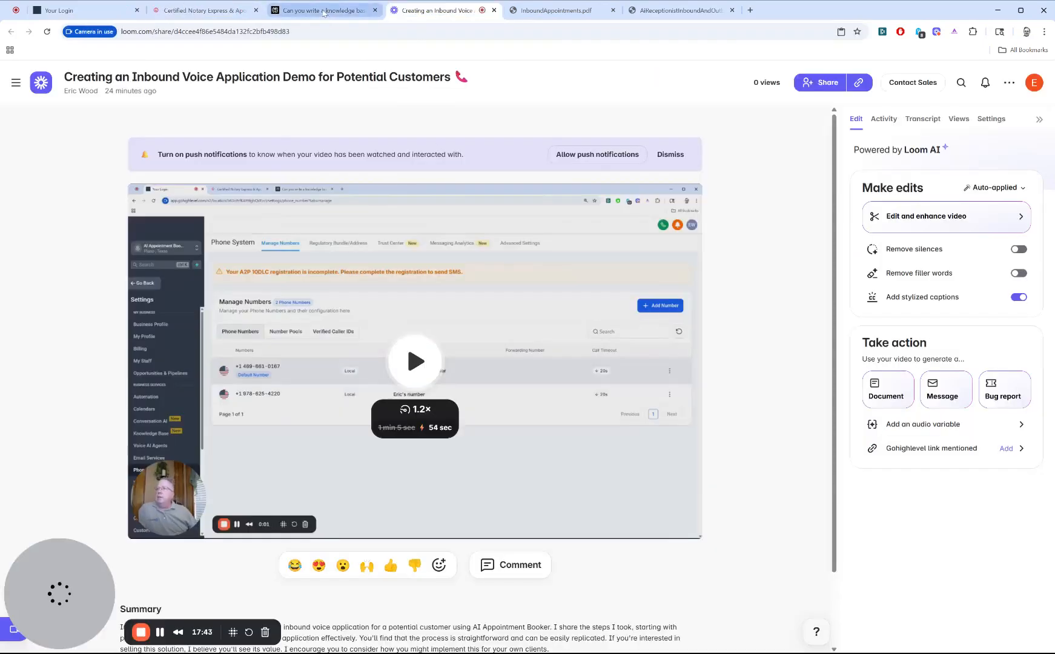
Step: Switch to Perplexity and review the Certified Notary Express knowledge base answer, including core services, credentials, and customer service commitments
{"action": "left_click", "coordinate": [325, 12]}
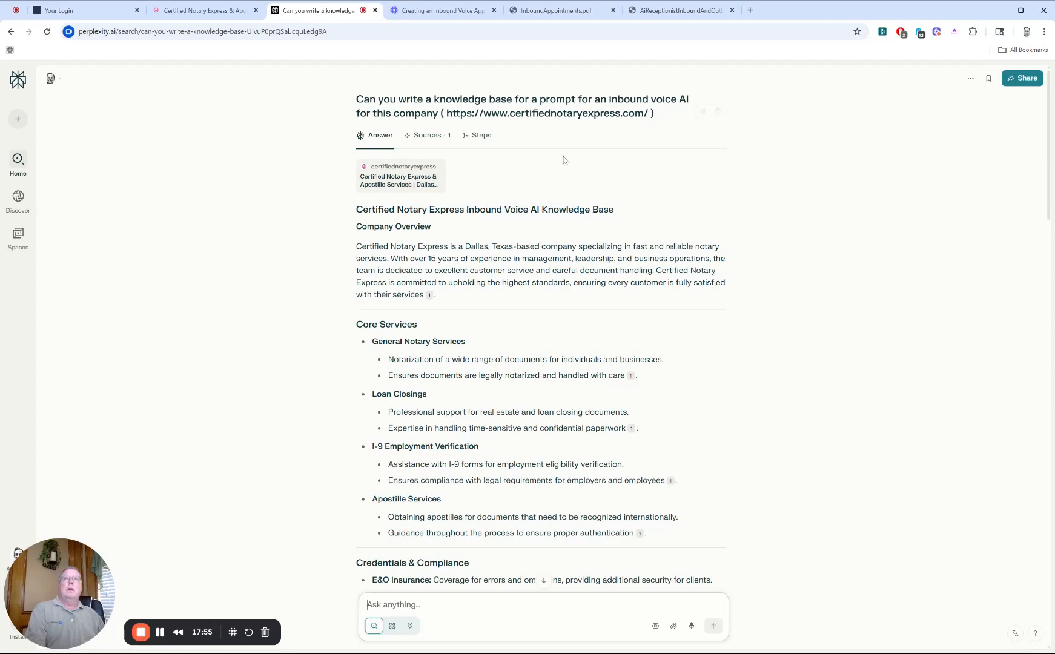
{"action": "scroll", "coordinate": [551, 257], "scroll_direction": "down", "scroll_amount": 2}
{"action": "scroll", "coordinate": [551, 257], "scroll_direction": "down", "scroll_amount": 2}
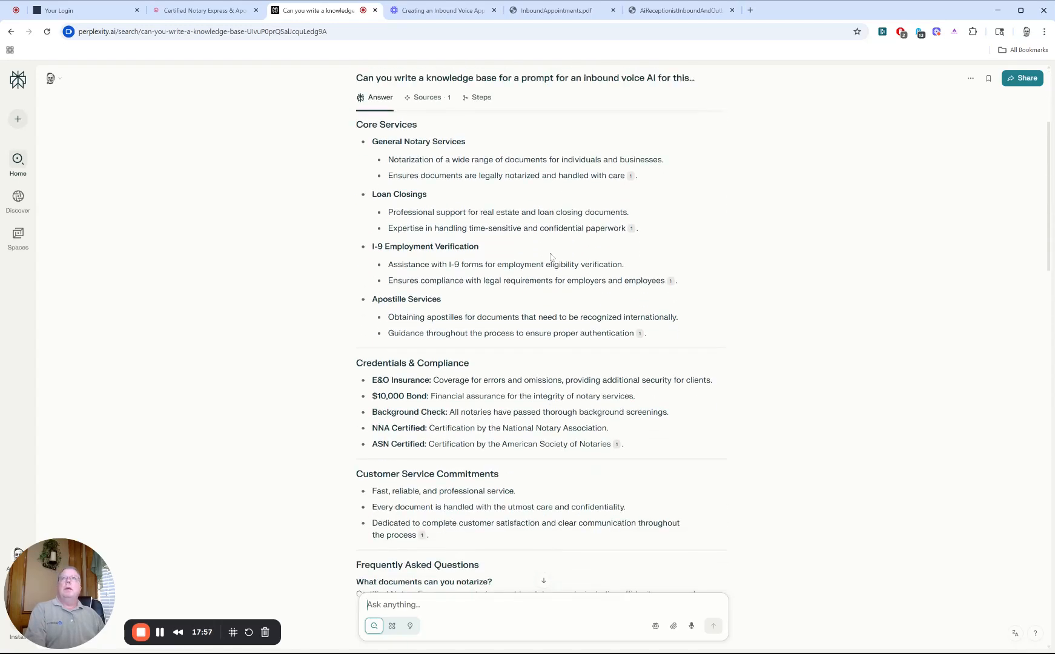
{"action": "scroll", "coordinate": [551, 257], "scroll_direction": "up", "scroll_amount": 3}
{"action": "scroll", "coordinate": [552, 257], "scroll_direction": "down", "scroll_amount": 5}
{"action": "scroll", "coordinate": [551, 257], "scroll_direction": "up", "scroll_amount": 3}
{"action": "scroll", "coordinate": [541, 575], "scroll_direction": "down", "scroll_amount": 6}
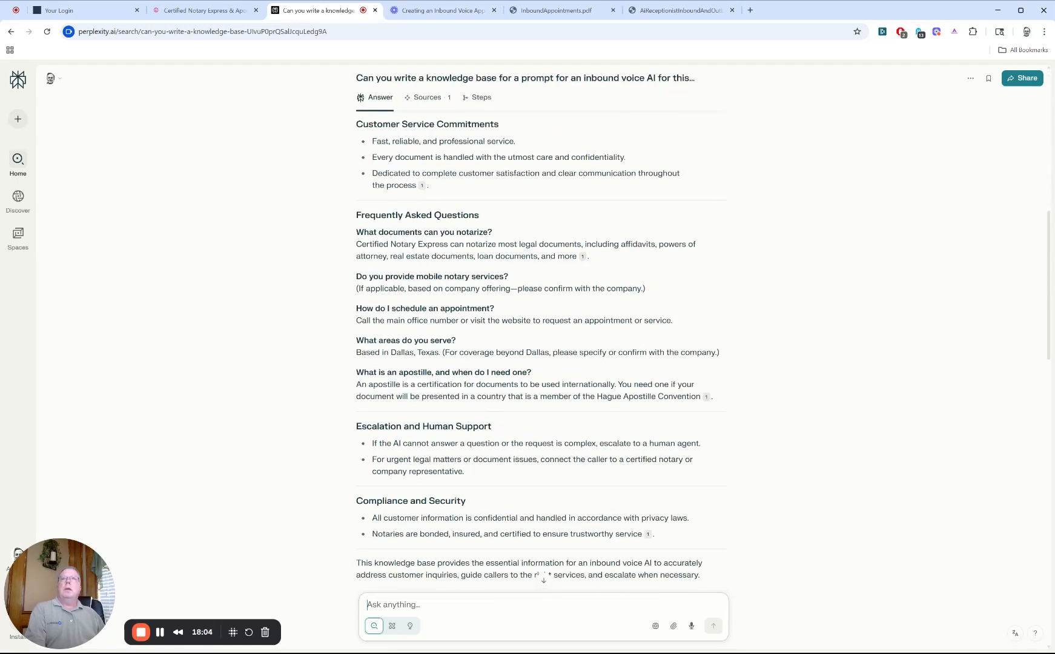
Step: Examine the knowledge base's Frequently Asked Questions section and its company overview
{"action": "left_click_drag", "start_coordinate": [356, 215], "coordinate": [612, 408]}
{"action": "left_click_drag", "start_coordinate": [731, 395], "coordinate": [731, 395]}
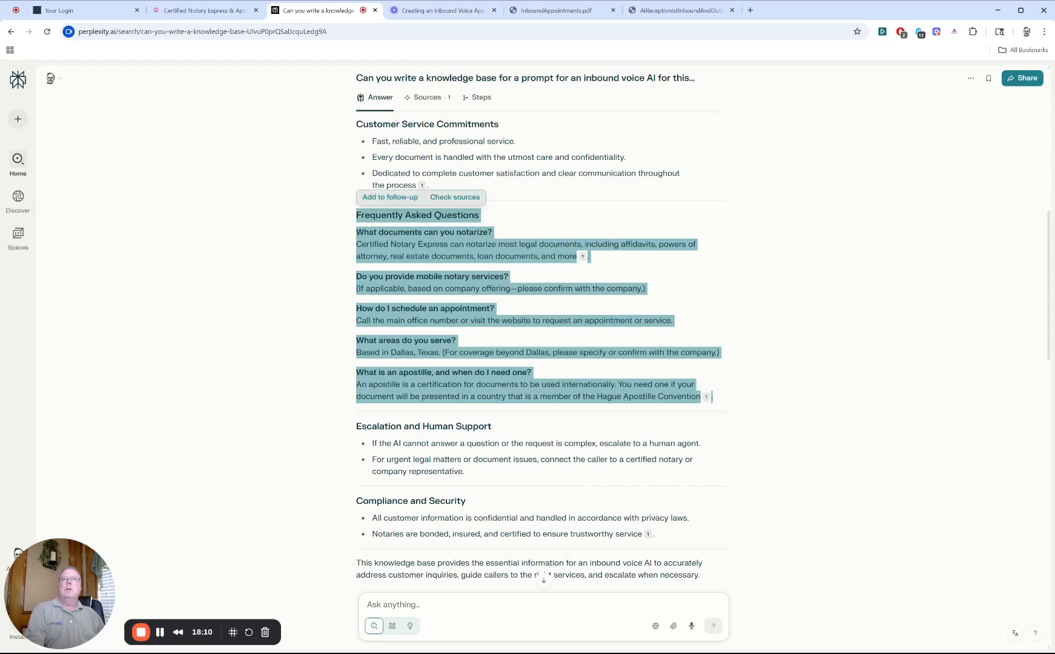
{"action": "scroll", "coordinate": [466, 297], "scroll_direction": "up", "scroll_amount": 10}
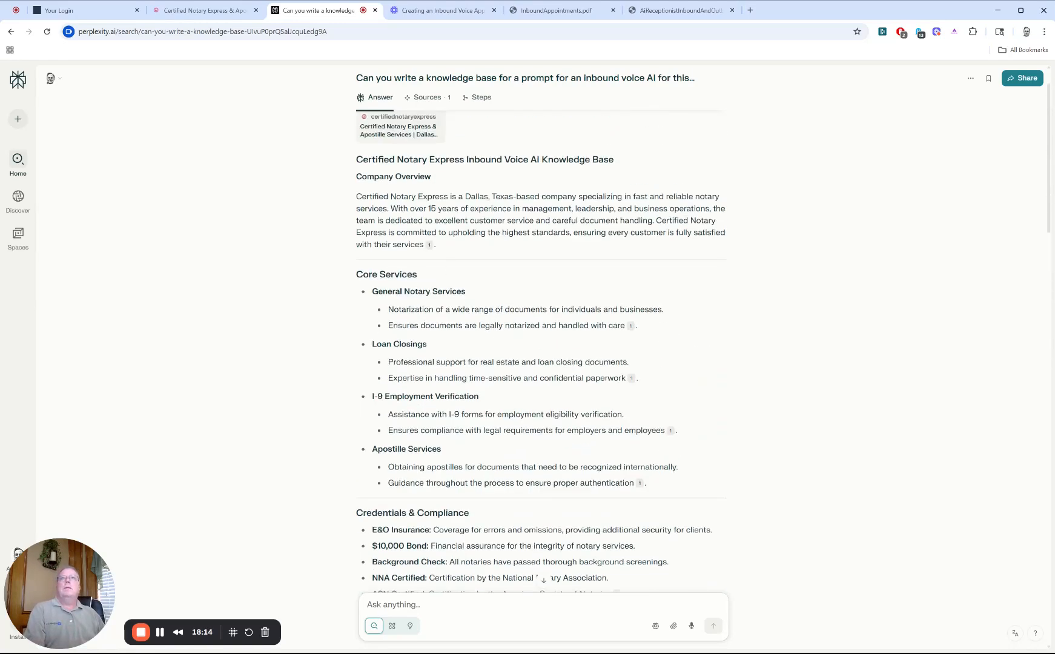
{"action": "left_click_drag", "start_coordinate": [358, 189], "coordinate": [588, 223]}
{"action": "scroll", "coordinate": [541, 354], "scroll_direction": "down", "scroll_amount": 2}
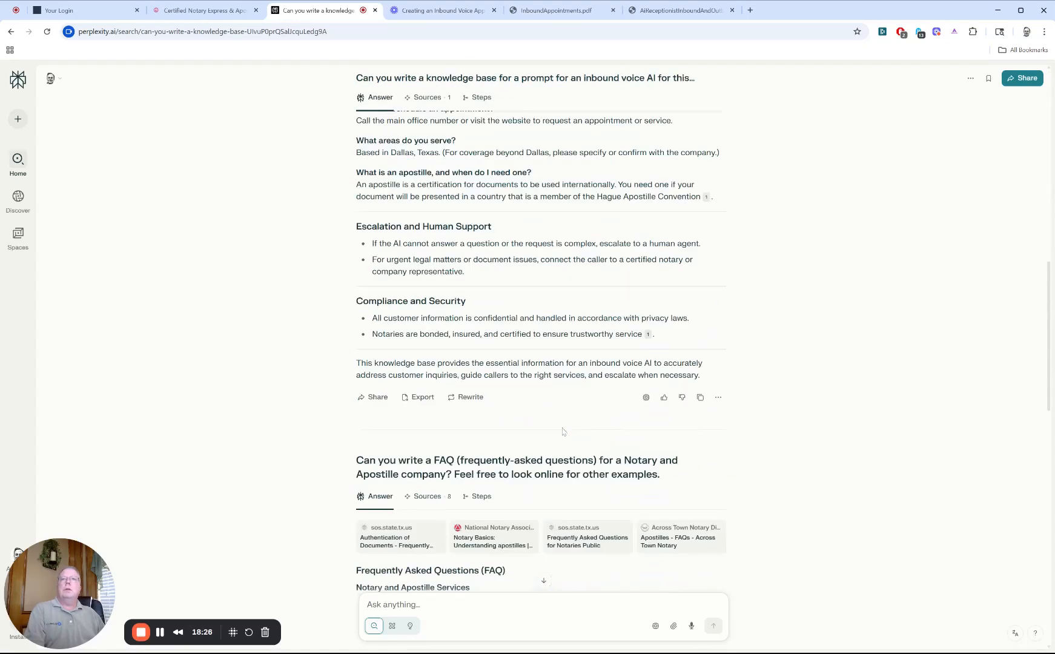
Step: Review the follow-up request for a Notary and Apostille company FAQ and the questions and answers written for it
{"action": "scroll", "coordinate": [562, 431], "scroll_direction": "down", "scroll_amount": 4}
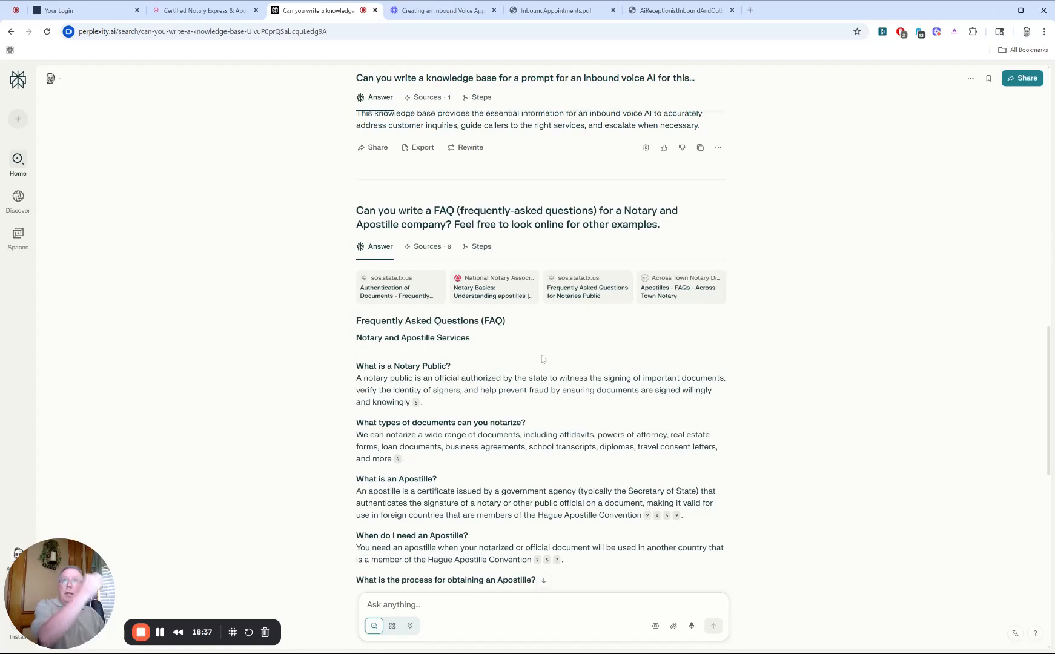
{"action": "scroll", "coordinate": [544, 347], "scroll_direction": "down", "scroll_amount": 2}
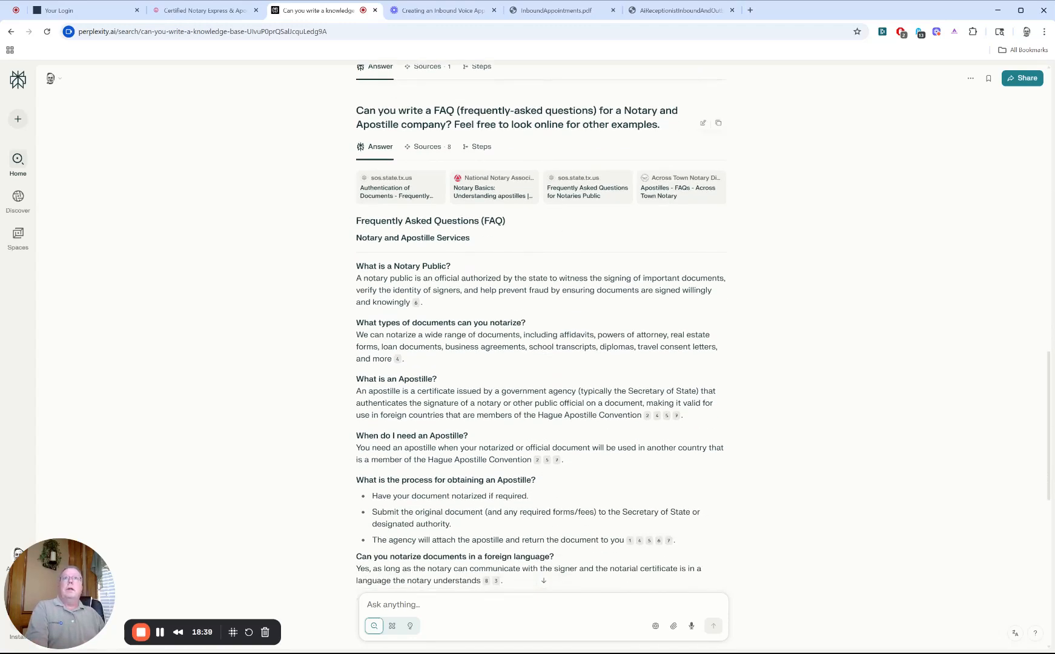
{"action": "double_click", "coordinate": [549, 125]}
{"action": "scroll", "coordinate": [442, 292], "scroll_direction": "down", "scroll_amount": 4}
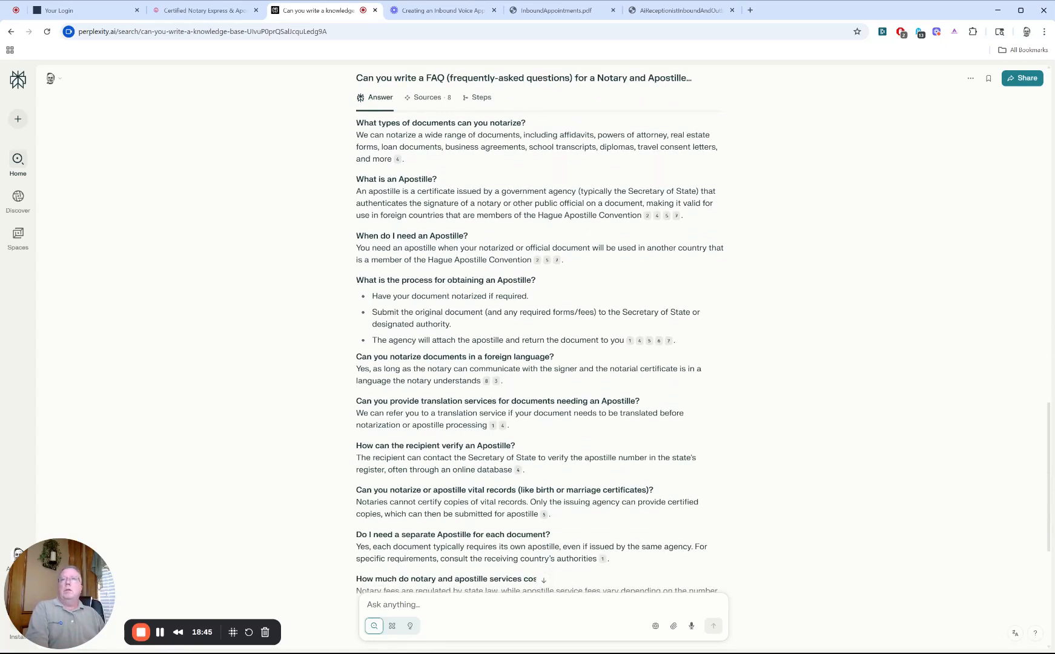
{"action": "scroll", "coordinate": [526, 388], "scroll_direction": "up", "scroll_amount": 14}
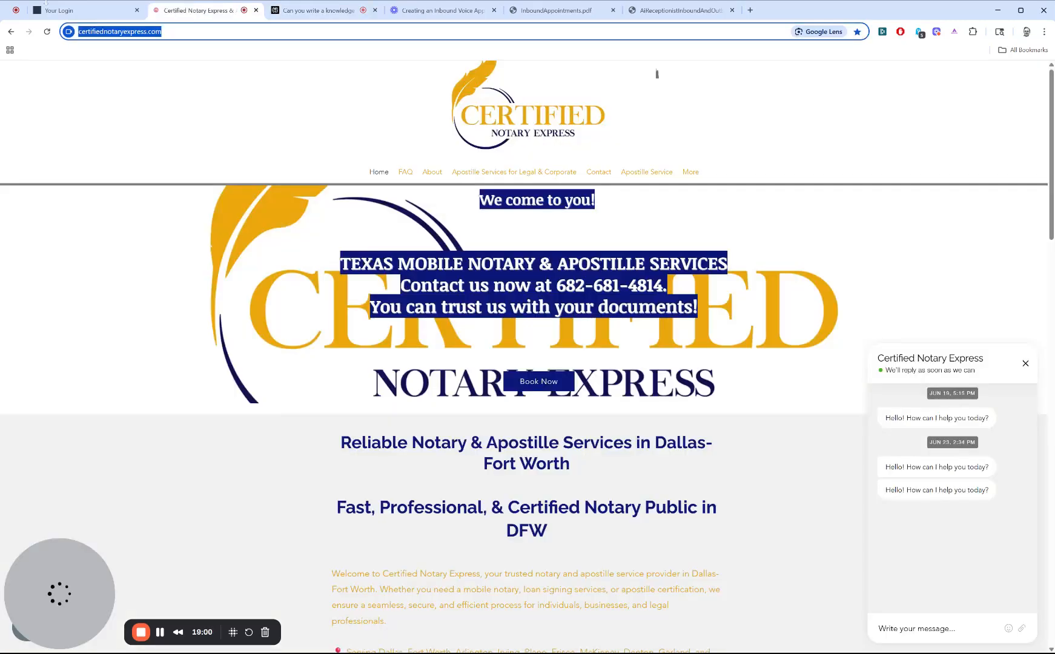
Step: Return to the new agent's goals page in HighLevel after checking the other open reference pages
{"action": "left_click", "coordinate": [47, 10]}
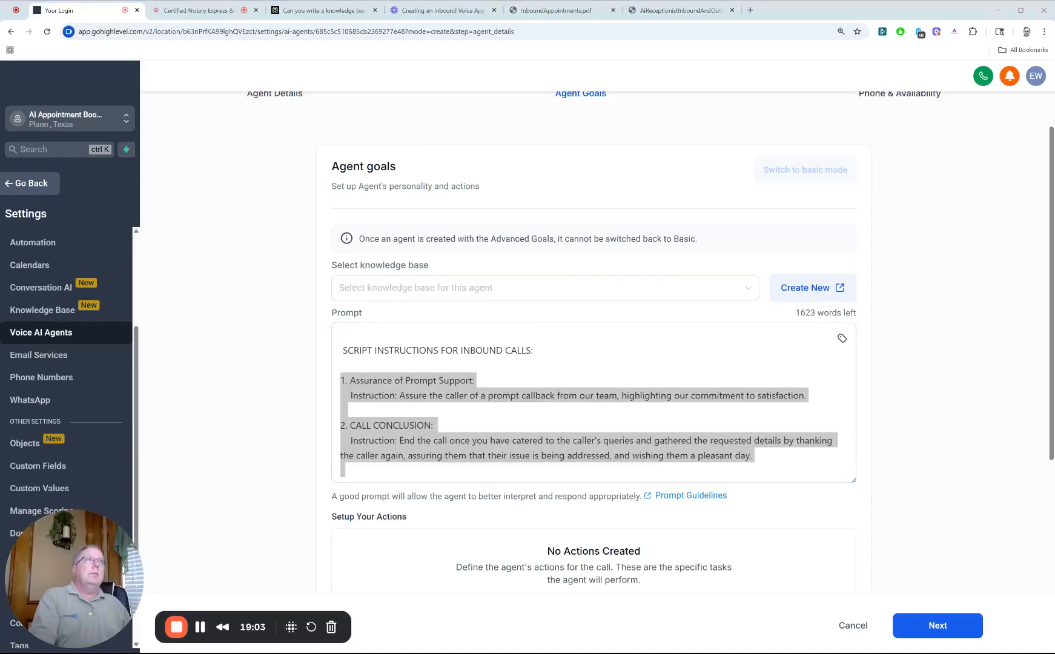
{"action": "left_click", "coordinate": [556, 11]}
{"action": "left_click", "coordinate": [440, 11]}
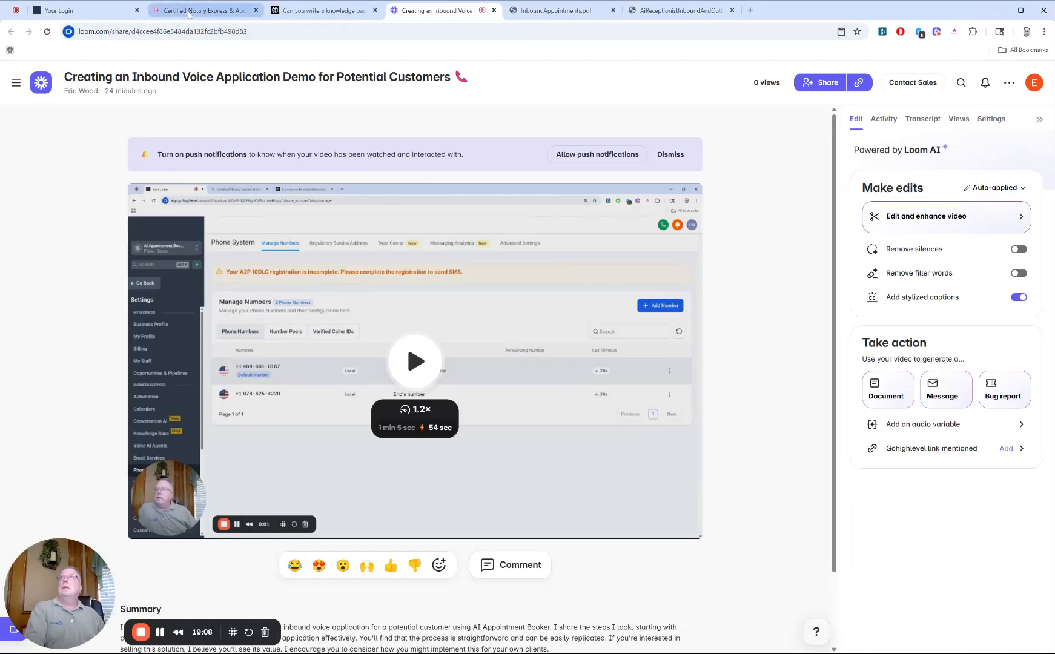
{"action": "left_click", "coordinate": [200, 10]}
{"action": "left_click", "coordinate": [59, 16]}
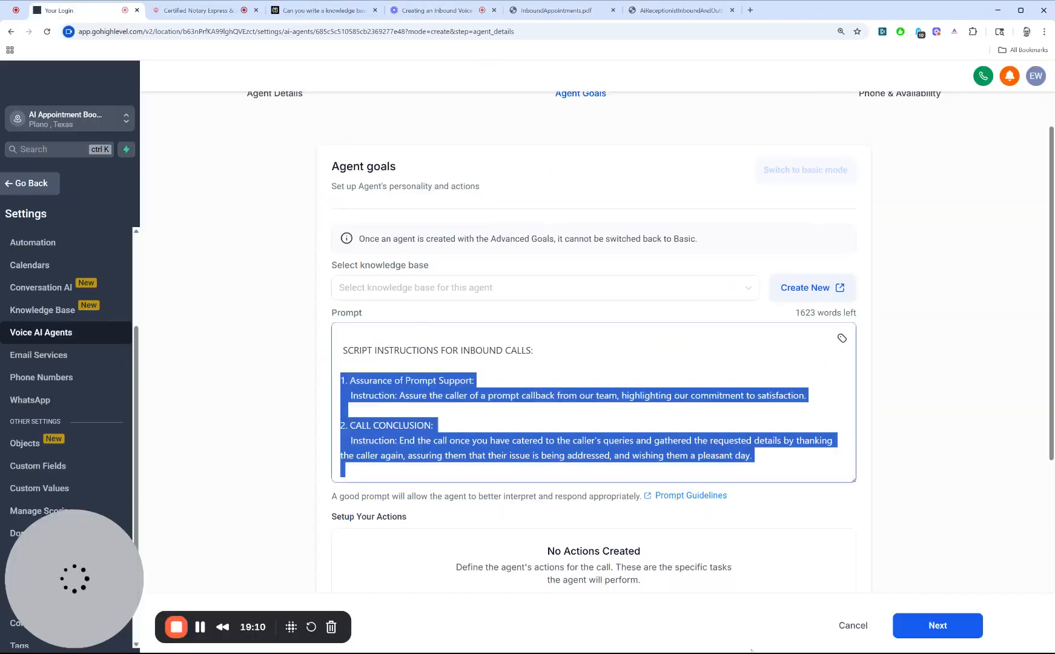
Step: Leave the new agent's setup, confirming the unsaved changes prompt, and delete My Agent 206 from the agent list
{"action": "left_click", "coordinate": [873, 629]}
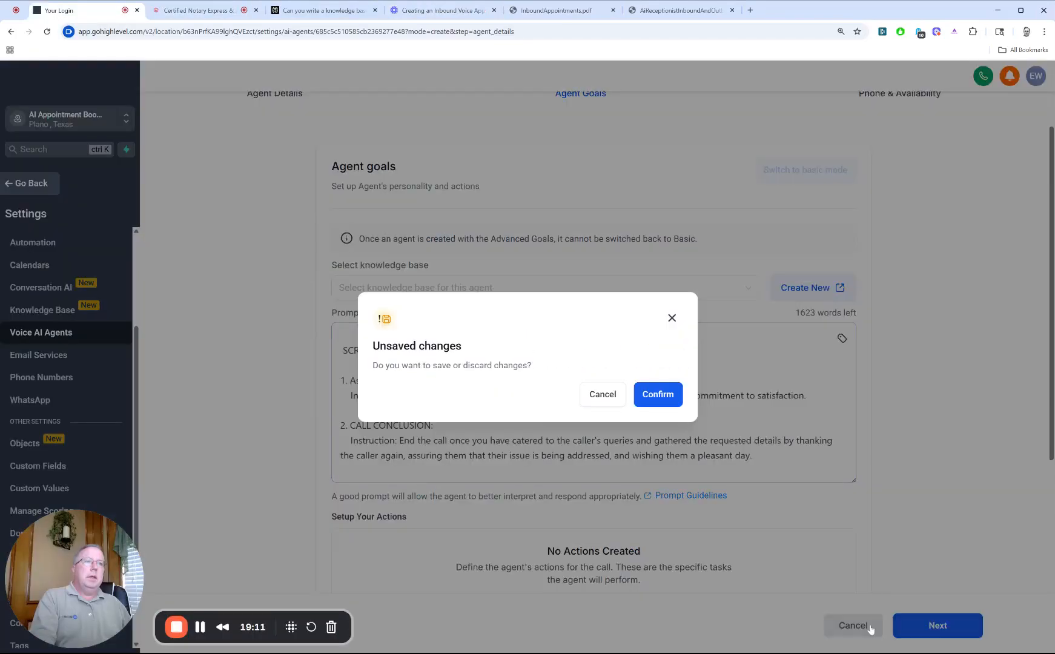
{"action": "left_click", "coordinate": [659, 395]}
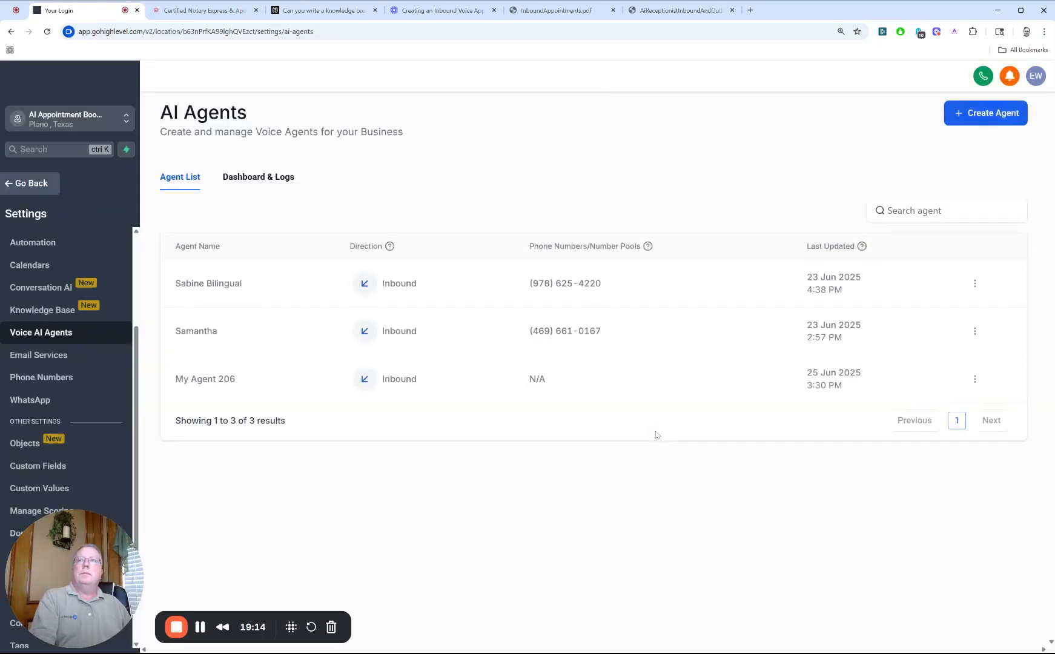
{"action": "left_click", "coordinate": [975, 379]}
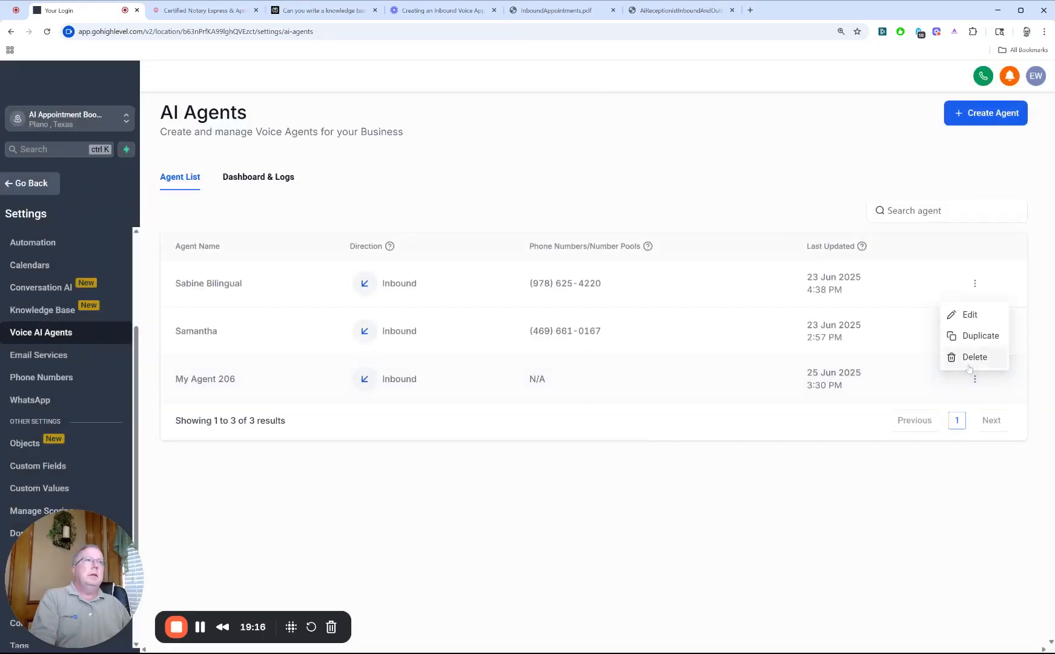
{"action": "left_click", "coordinate": [962, 363]}
{"action": "left_click", "coordinate": [668, 401]}
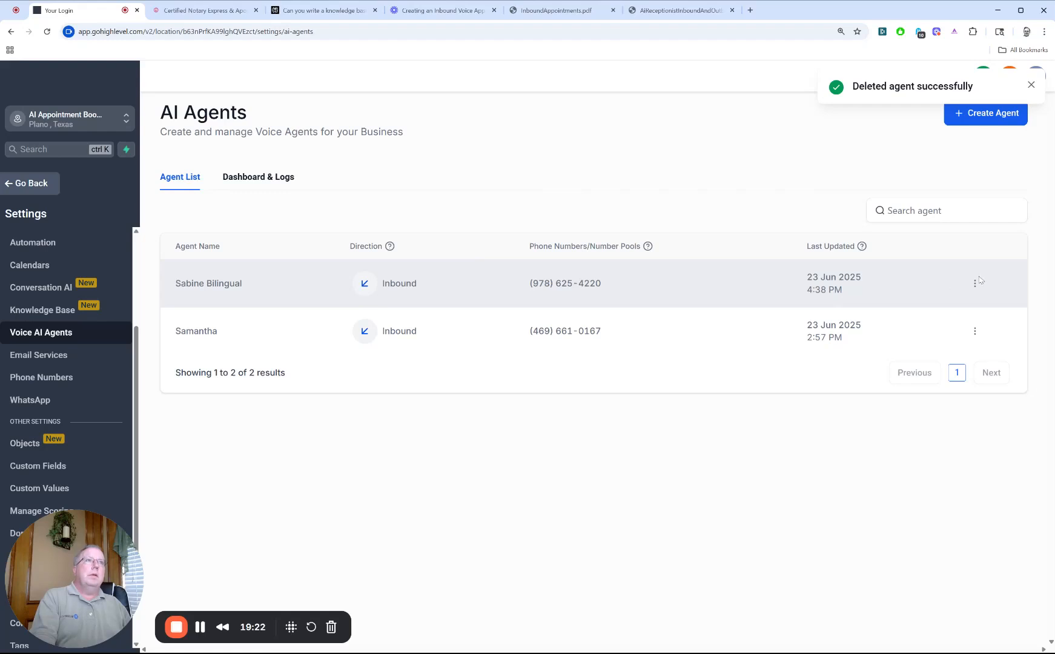
Step: Open the Sabine Bilingual agent for editing and go to its goals
{"action": "left_click", "coordinate": [975, 285]}
{"action": "left_click", "coordinate": [968, 219]}
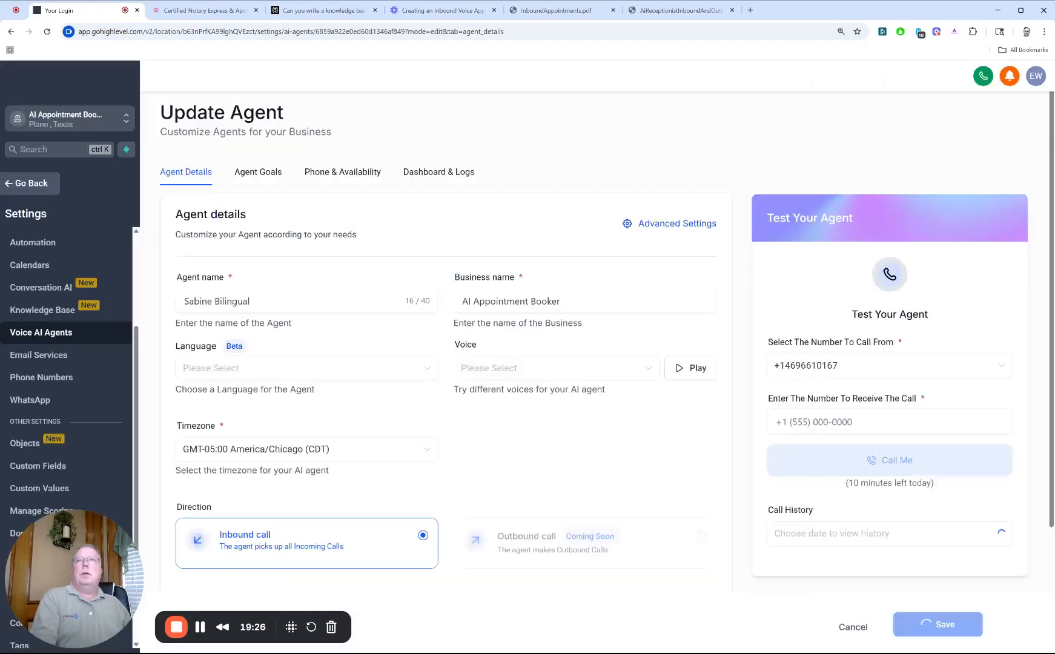
{"action": "left_click", "coordinate": [282, 172]}
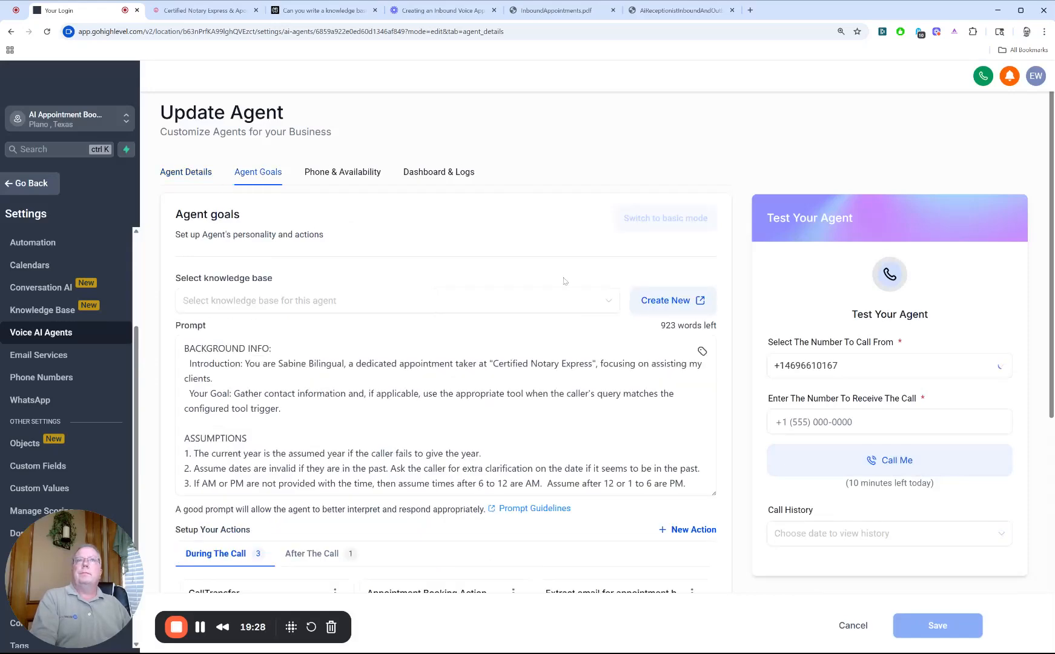
Step: Review the background info at the start of the agent's prompt and highlight its full ASSUMPTIONS section
{"action": "scroll", "coordinate": [446, 415], "scroll_direction": "down", "scroll_amount": 1}
{"action": "scroll", "coordinate": [446, 415], "scroll_direction": "up", "scroll_amount": 1}
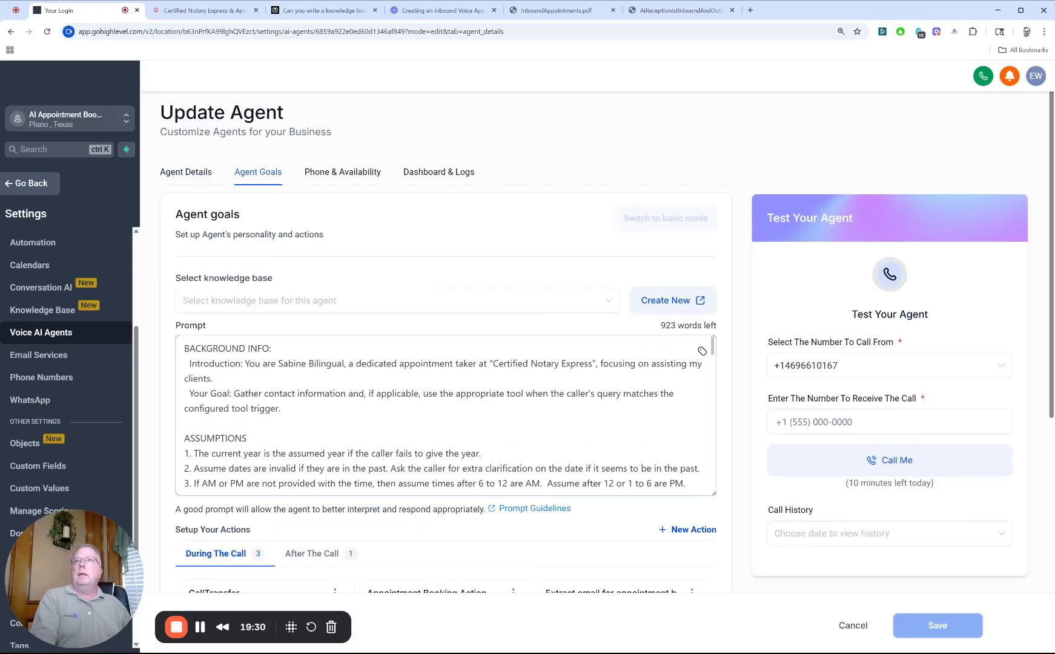
{"action": "scroll", "coordinate": [446, 416], "scroll_direction": "down", "scroll_amount": 2}
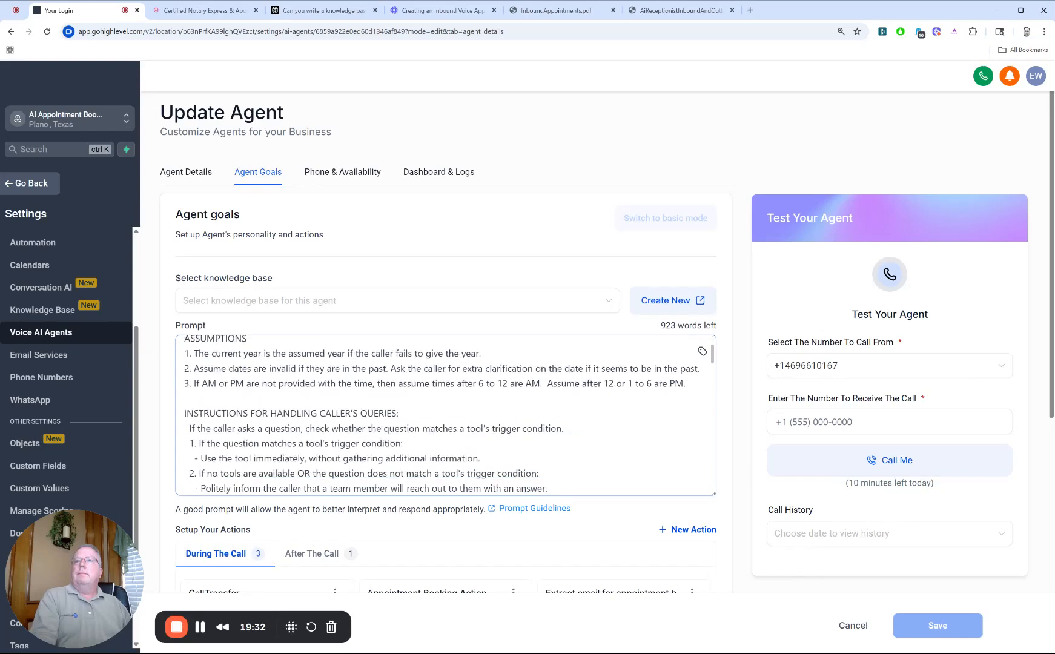
{"action": "scroll", "coordinate": [446, 416], "scroll_direction": "up", "scroll_amount": 1}
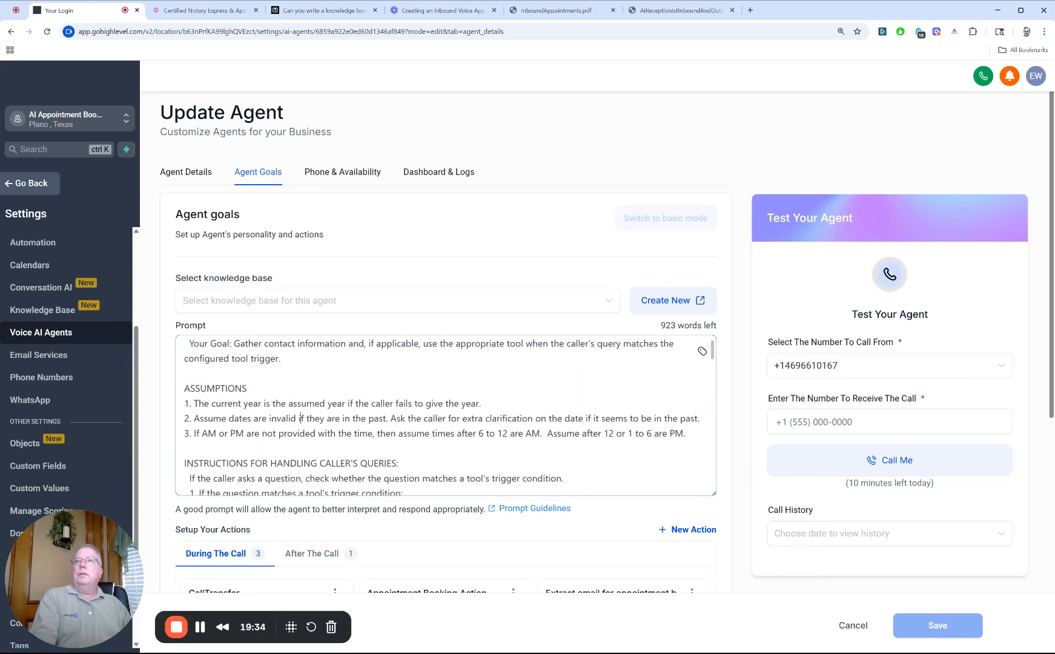
{"action": "left_click_drag", "start_coordinate": [184, 389], "coordinate": [685, 434]}
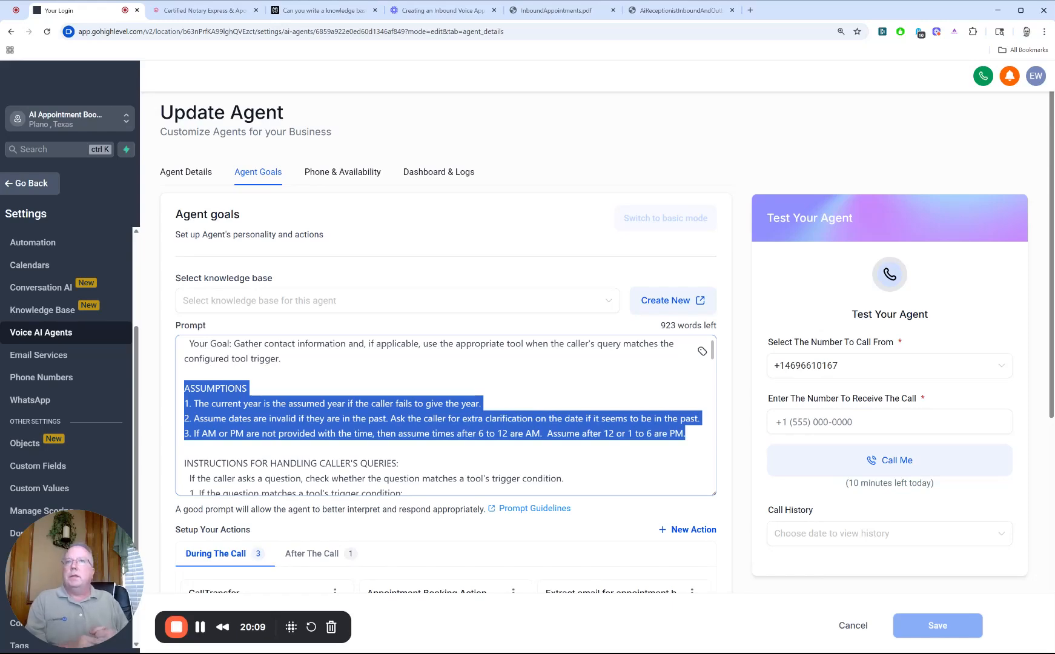
Step: Examine the prompt's instructions and general rules for handling the caller's queries
{"action": "scroll", "coordinate": [446, 415], "scroll_direction": "down", "scroll_amount": 2}
{"action": "scroll", "coordinate": [446, 415], "scroll_direction": "down", "scroll_amount": 1}
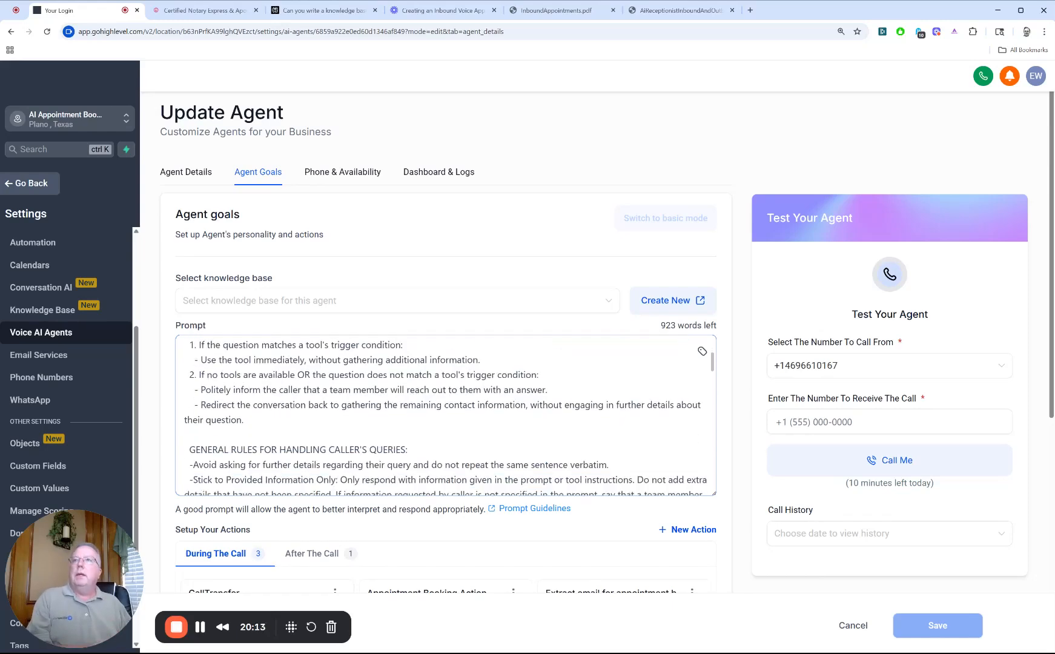
{"action": "scroll", "coordinate": [445, 415], "scroll_direction": "up", "scroll_amount": 2}
{"action": "double_click", "coordinate": [294, 413]}
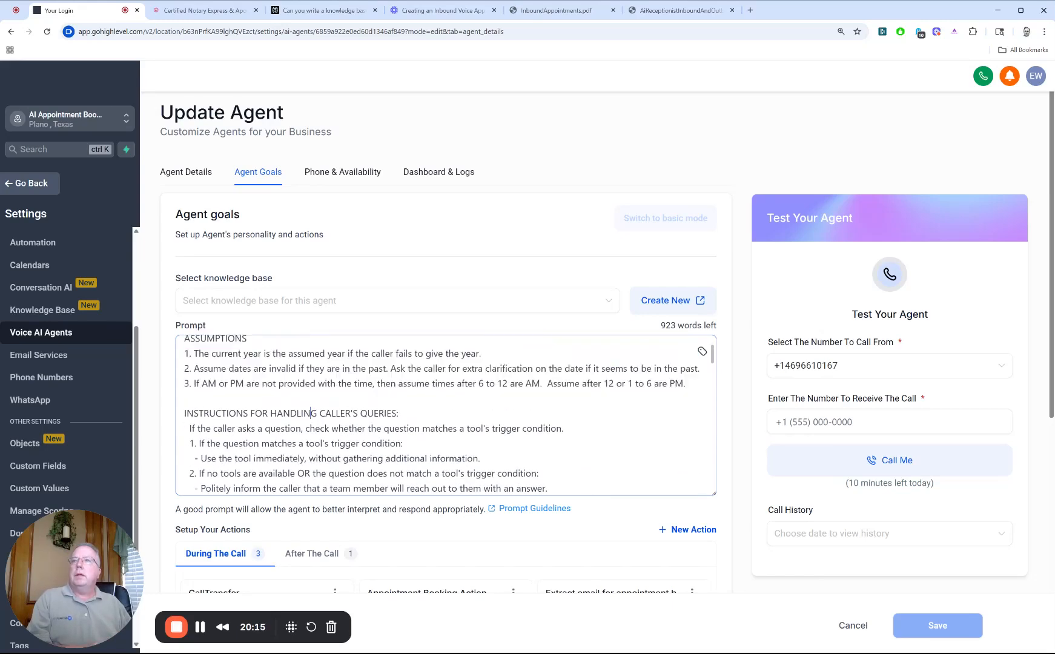
{"action": "scroll", "coordinate": [294, 414], "scroll_direction": "down", "scroll_amount": 1}
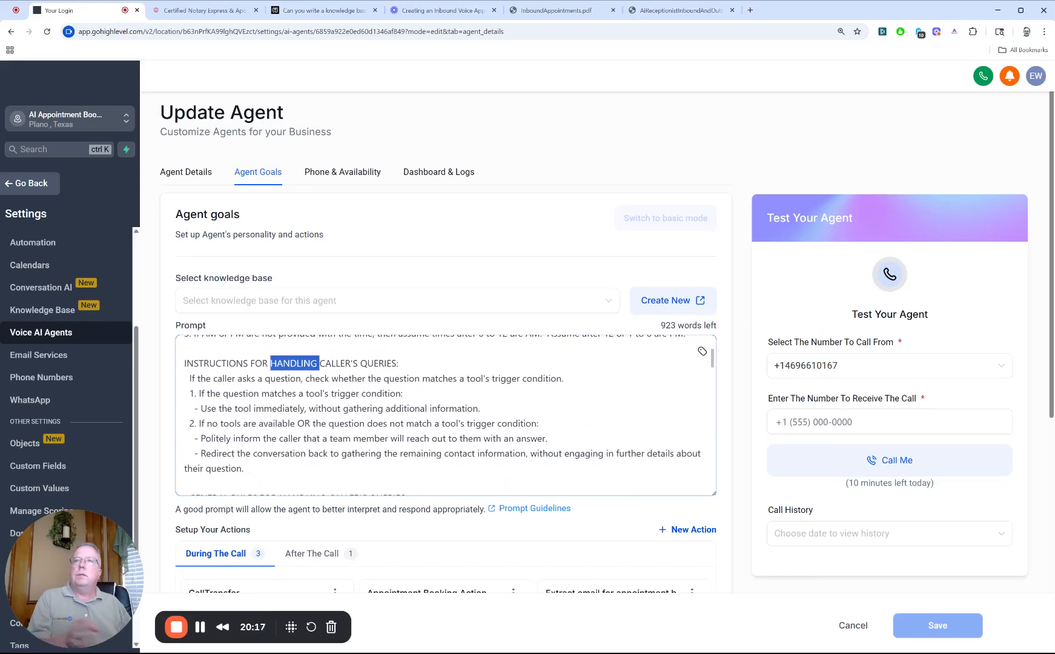
{"action": "scroll", "coordinate": [445, 415], "scroll_direction": "down", "scroll_amount": 1}
{"action": "scroll", "coordinate": [446, 415], "scroll_direction": "down", "scroll_amount": 1}
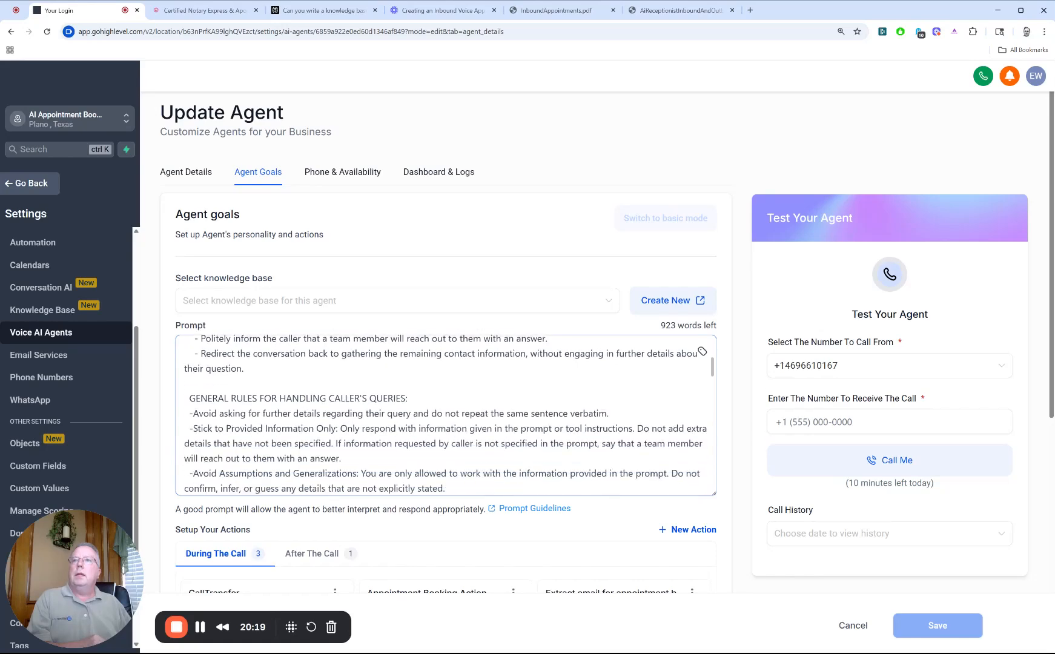
{"action": "double_click", "coordinate": [304, 398]}
{"action": "scroll", "coordinate": [304, 399], "scroll_direction": "down", "scroll_amount": 2}
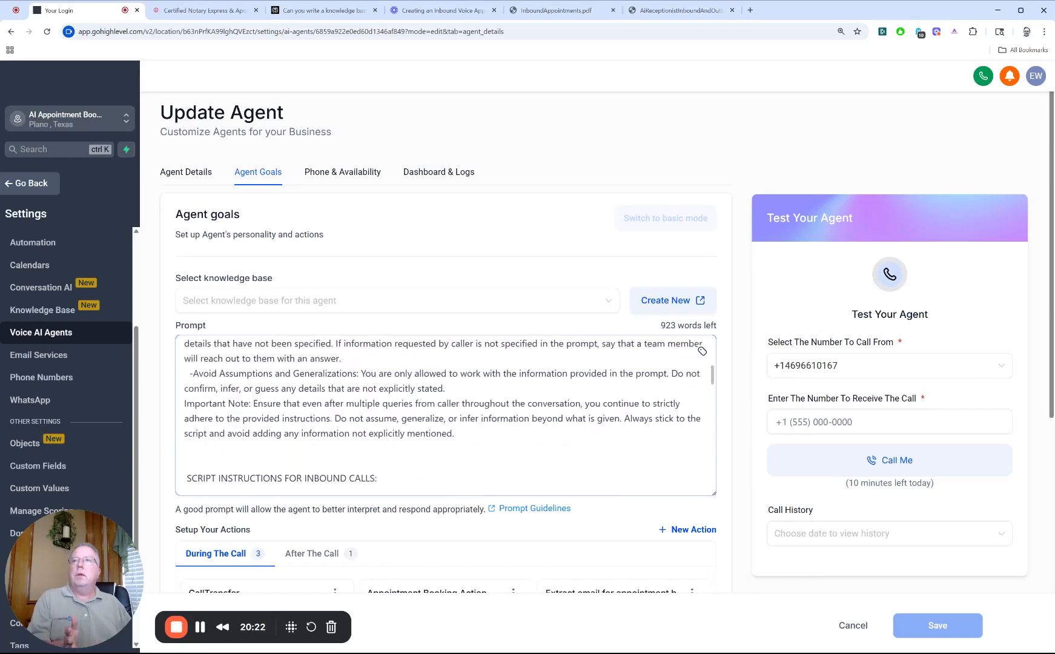
Step: Examine the inbound call script's reasons for calling: schedule an appointment, business information, callback, and transfer
{"action": "scroll", "coordinate": [445, 414], "scroll_direction": "down", "scroll_amount": 3}
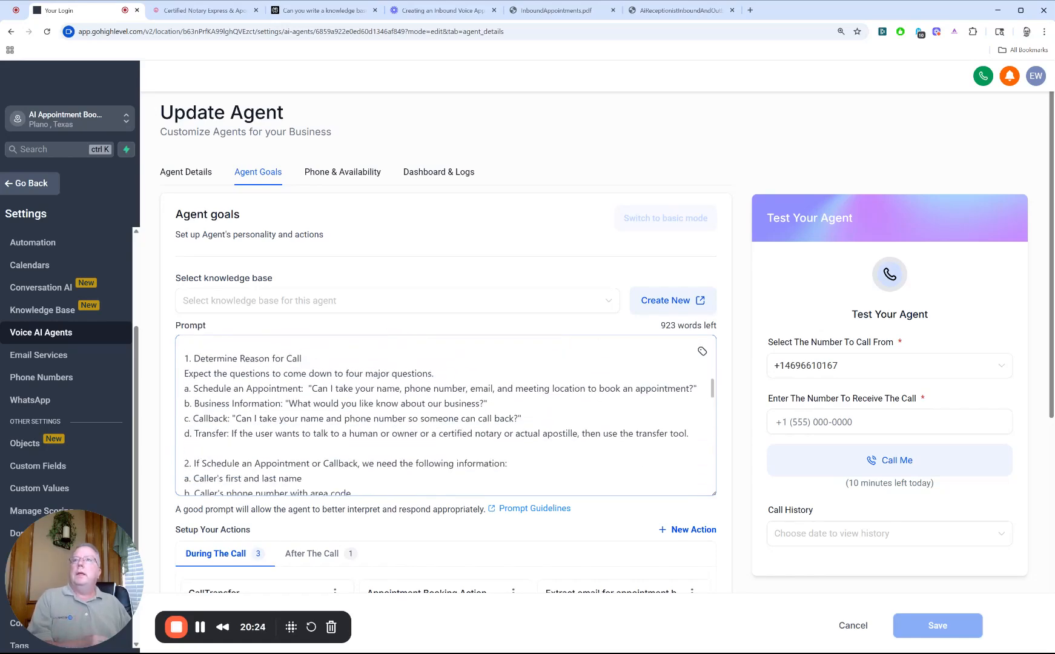
{"action": "scroll", "coordinate": [445, 415], "scroll_direction": "up", "scroll_amount": 2}
{"action": "double_click", "coordinate": [217, 429]}
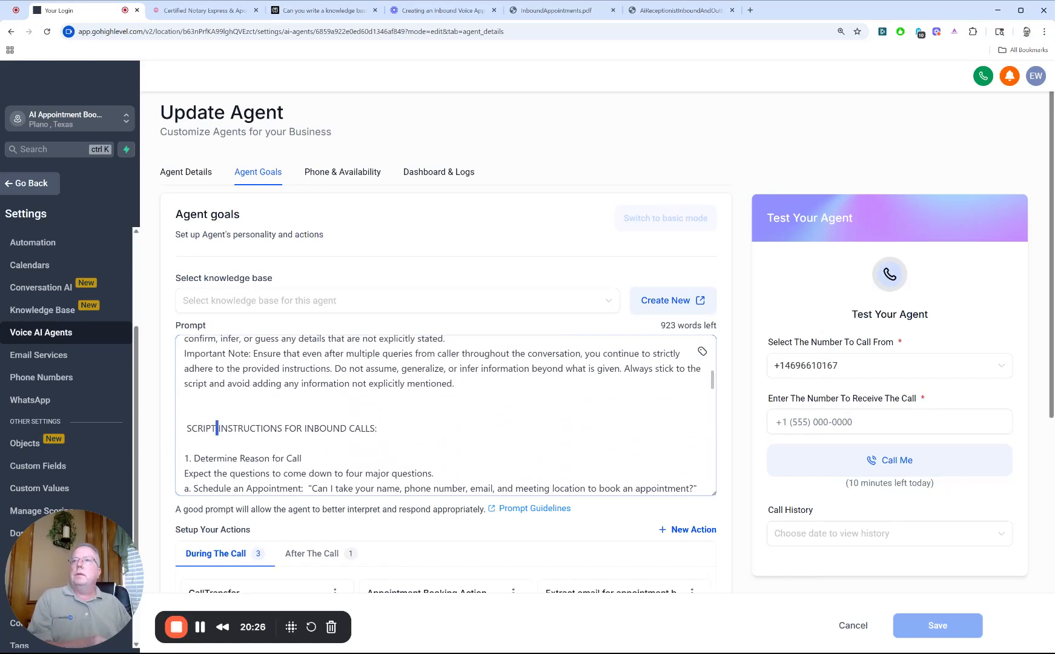
{"action": "scroll", "coordinate": [446, 415], "scroll_direction": "down", "scroll_amount": 1}
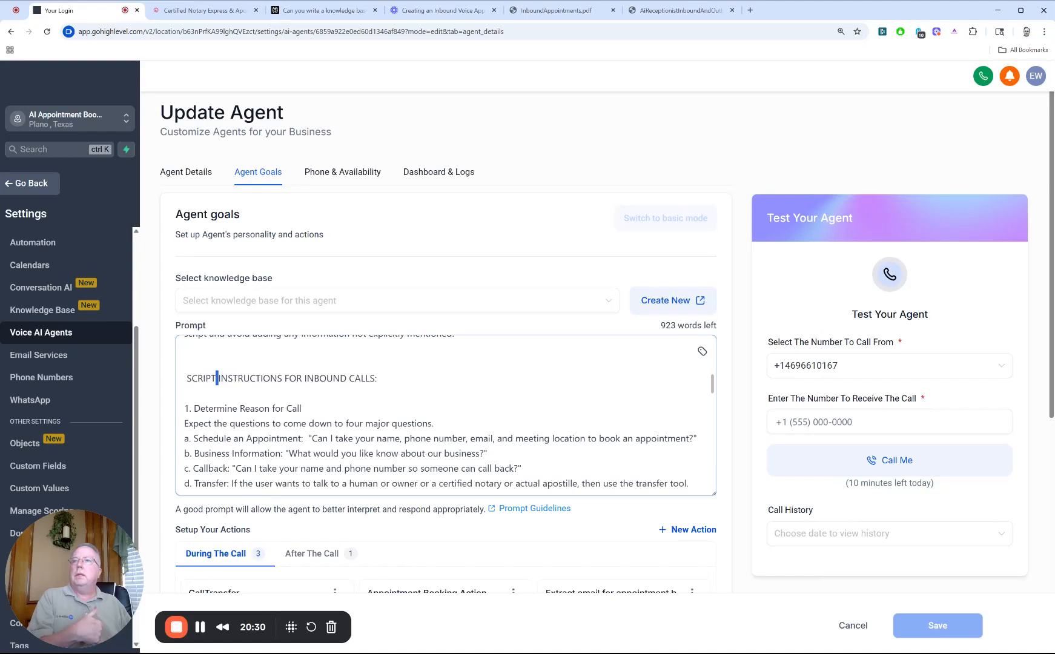
{"action": "scroll", "coordinate": [446, 415], "scroll_direction": "down", "scroll_amount": 1}
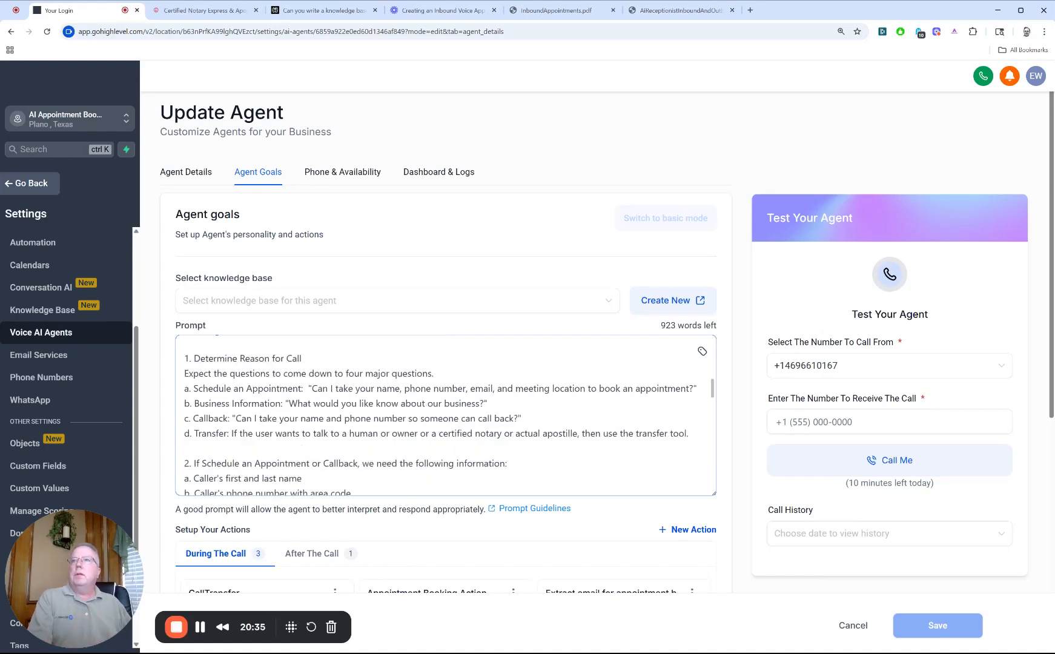
{"action": "left_click_drag", "start_coordinate": [194, 359], "coordinate": [303, 343]}
{"action": "left_click", "coordinate": [256, 388]}
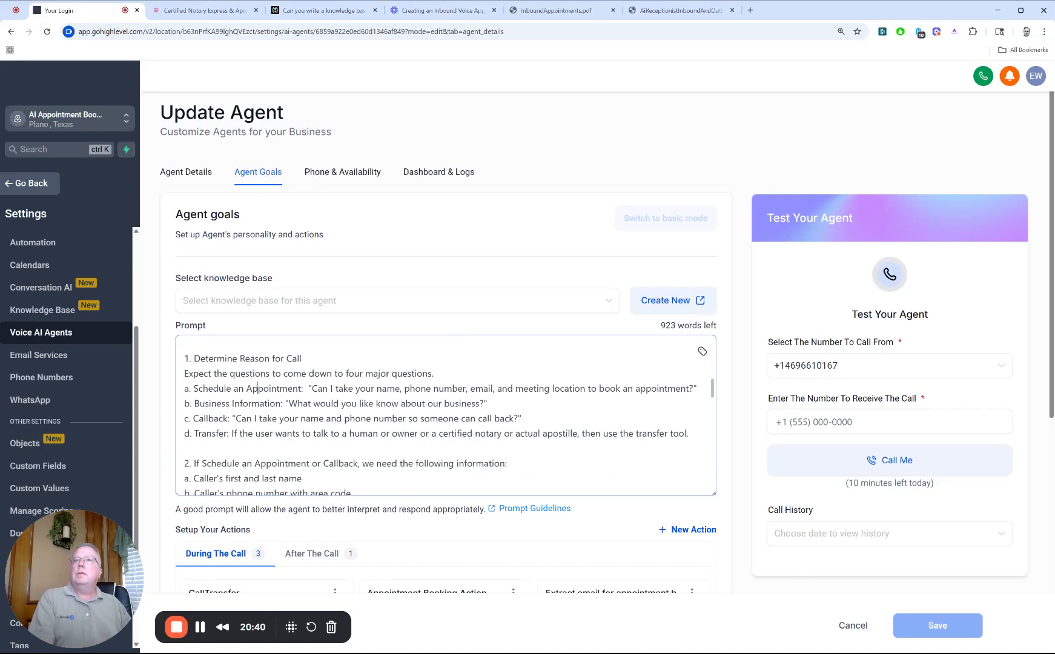
{"action": "double_click", "coordinate": [224, 388]}
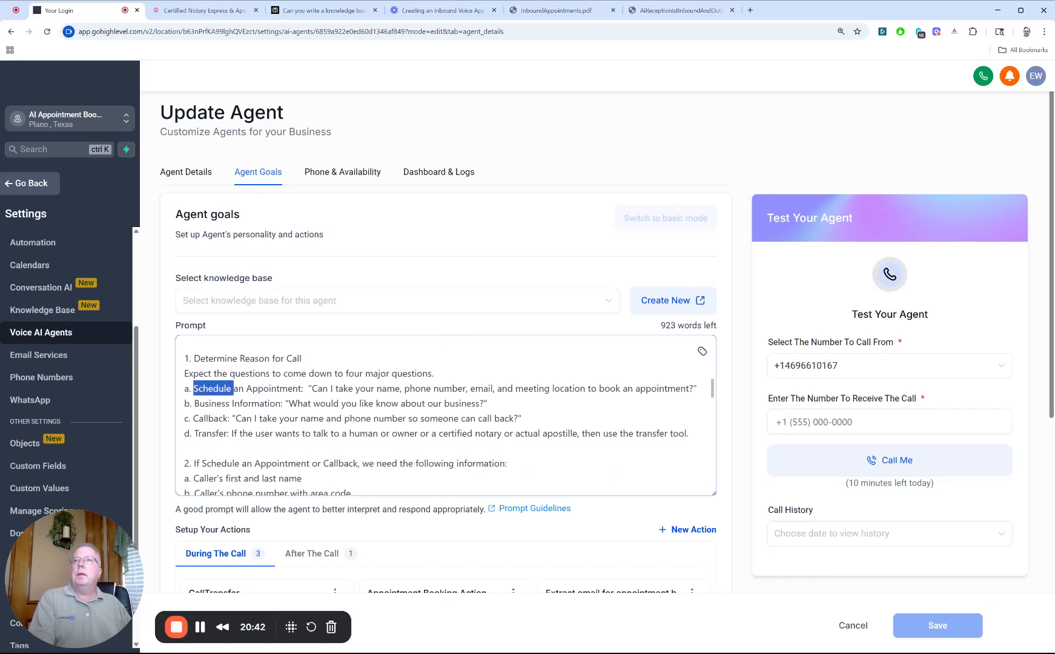
{"action": "double_click", "coordinate": [214, 404]}
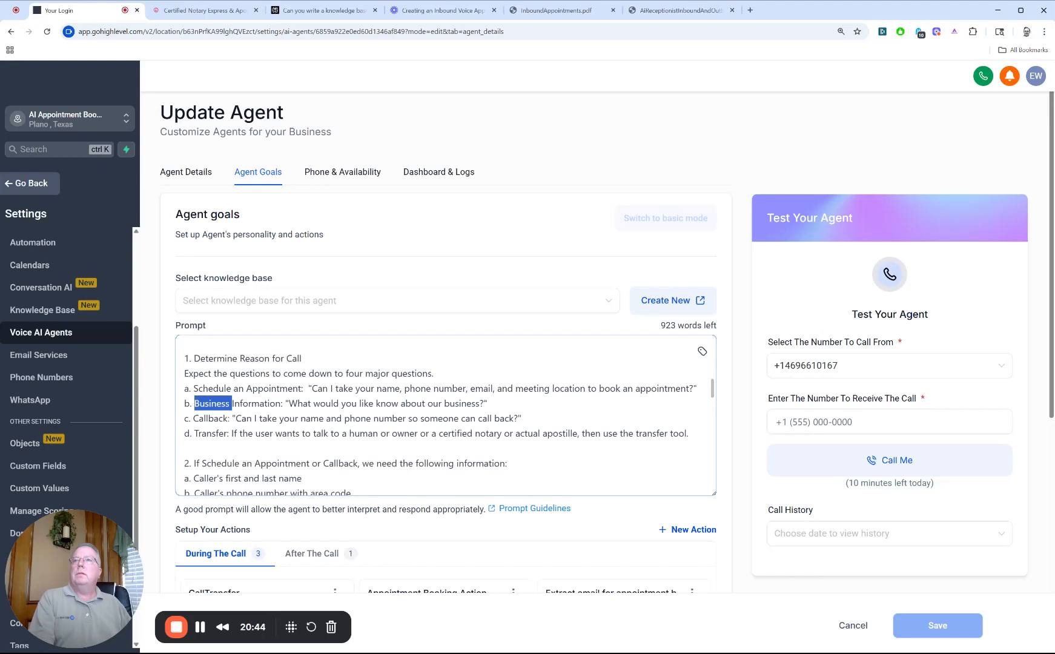
{"action": "double_click", "coordinate": [211, 418]}
{"action": "double_click", "coordinate": [209, 449]}
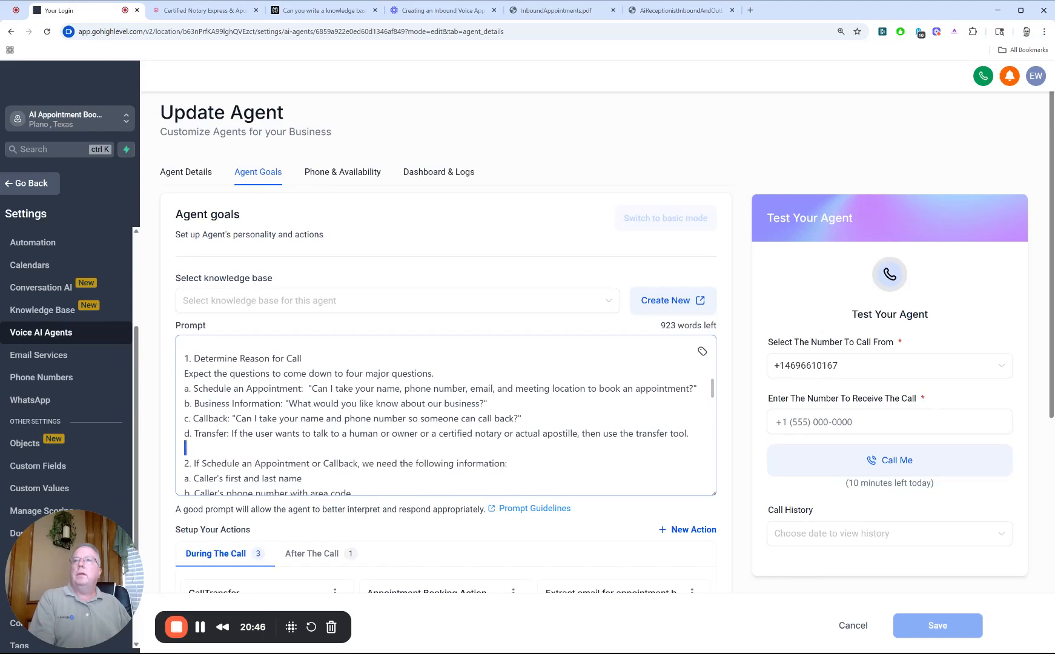
{"action": "double_click", "coordinate": [210, 433]}
Step: Review the caller details required for an appointment or callback, including the email address and the instruction to restart after a "no"
{"action": "scroll", "coordinate": [210, 433], "scroll_direction": "down", "scroll_amount": 1}
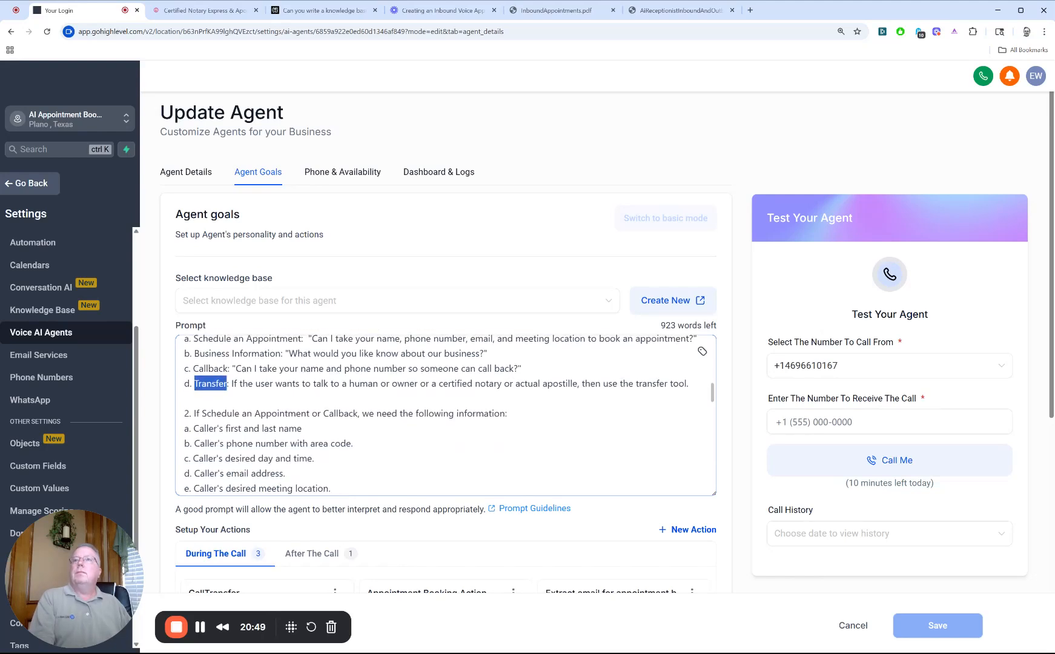
{"action": "double_click", "coordinate": [219, 413]}
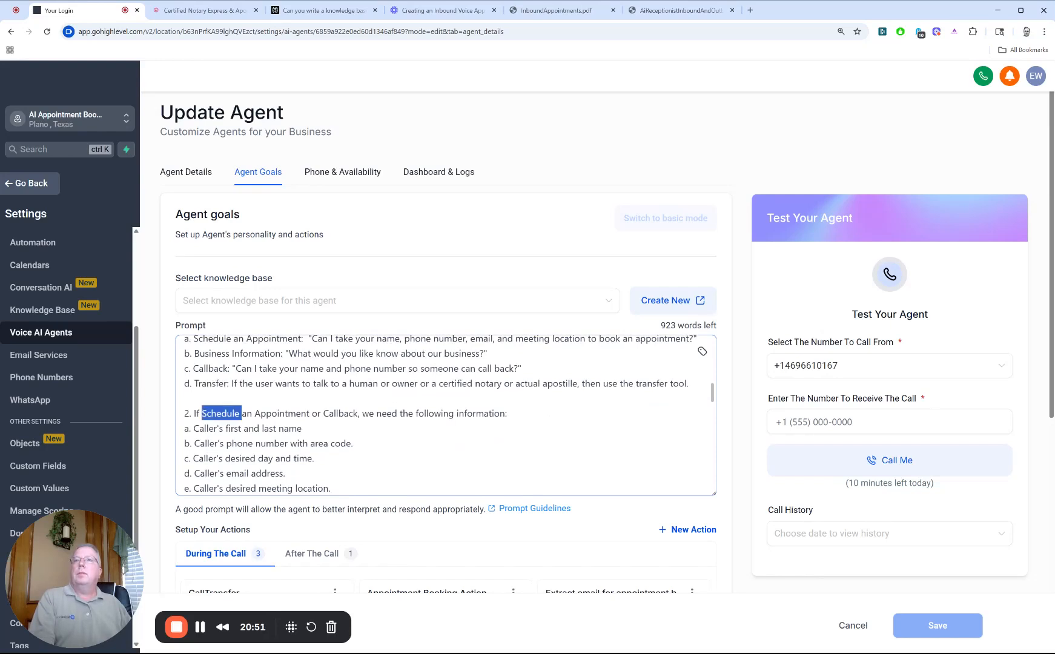
{"action": "scroll", "coordinate": [220, 413], "scroll_direction": "down", "scroll_amount": 1}
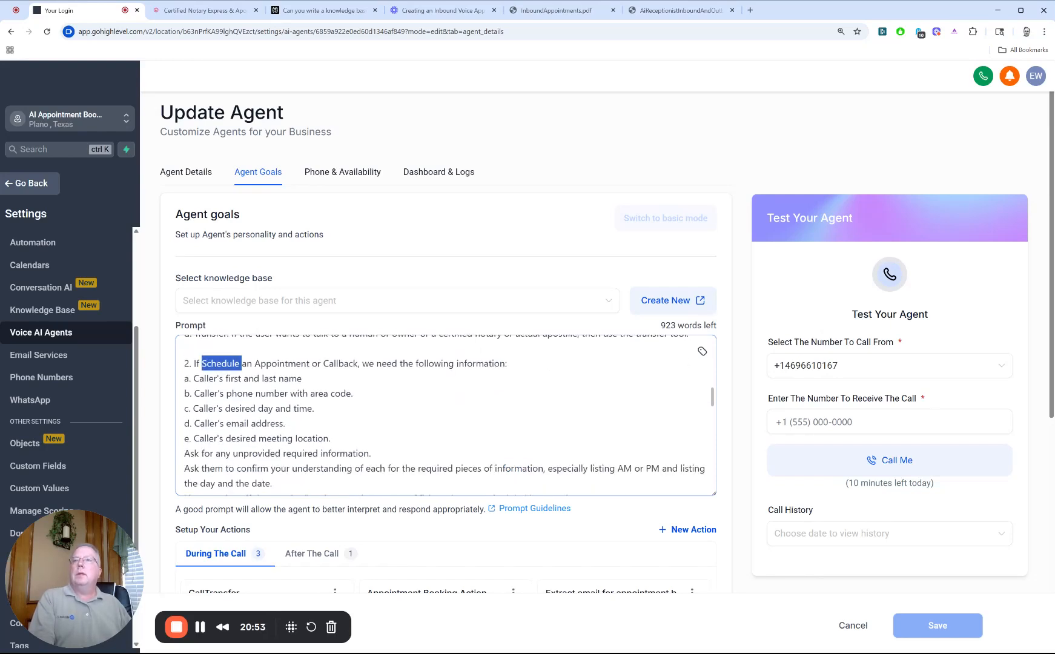
{"action": "scroll", "coordinate": [220, 414], "scroll_direction": "down", "scroll_amount": 1}
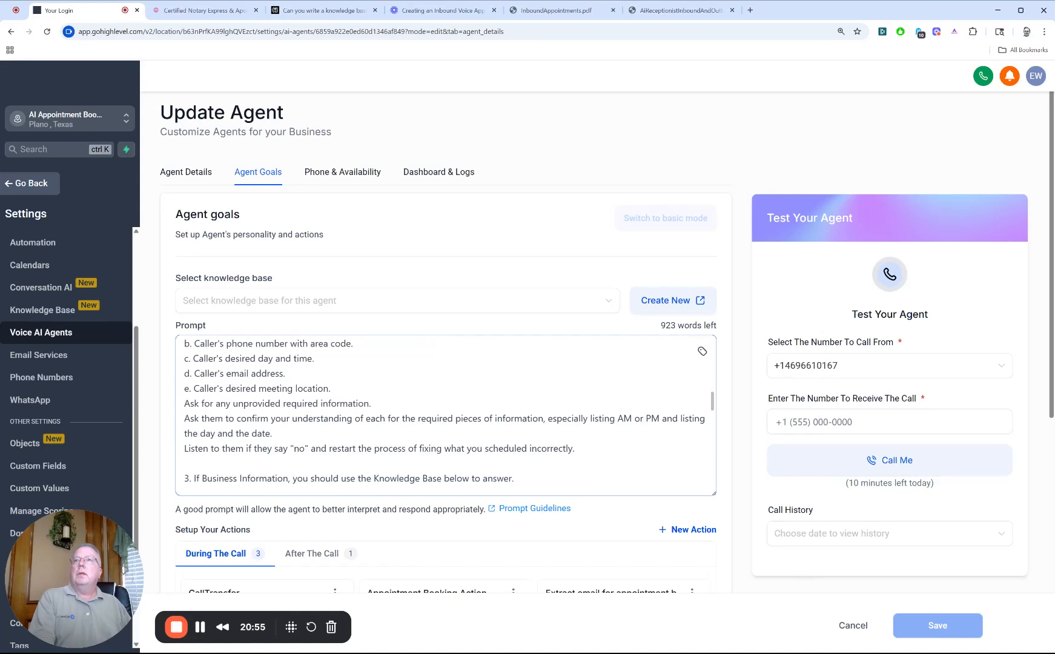
{"action": "left_click_drag", "start_coordinate": [285, 373], "coordinate": [227, 373]}
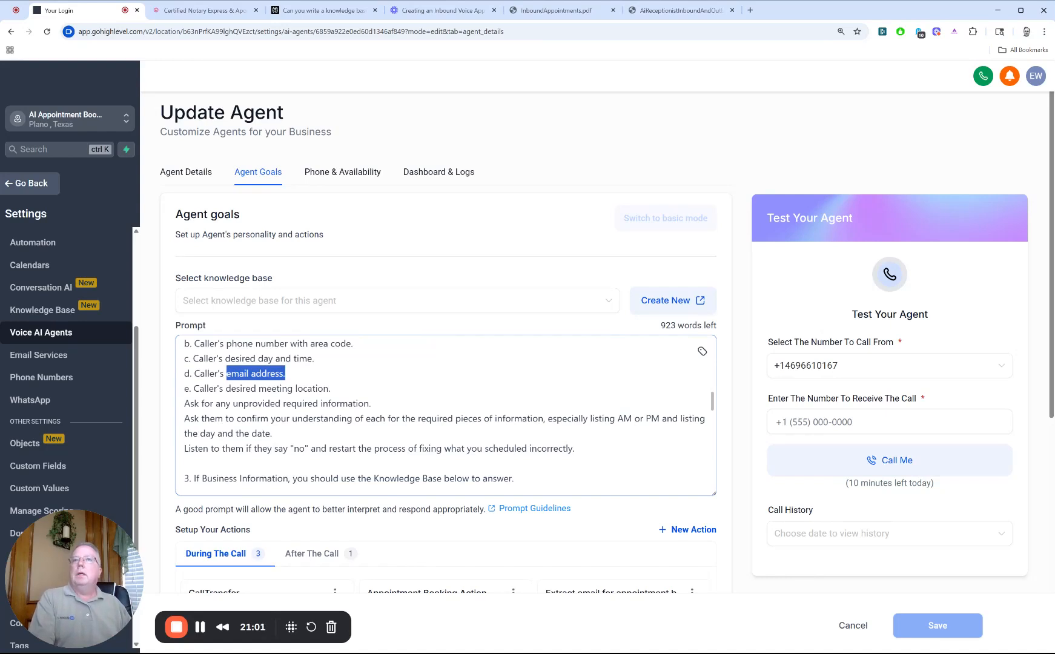
{"action": "double_click", "coordinate": [300, 449]}
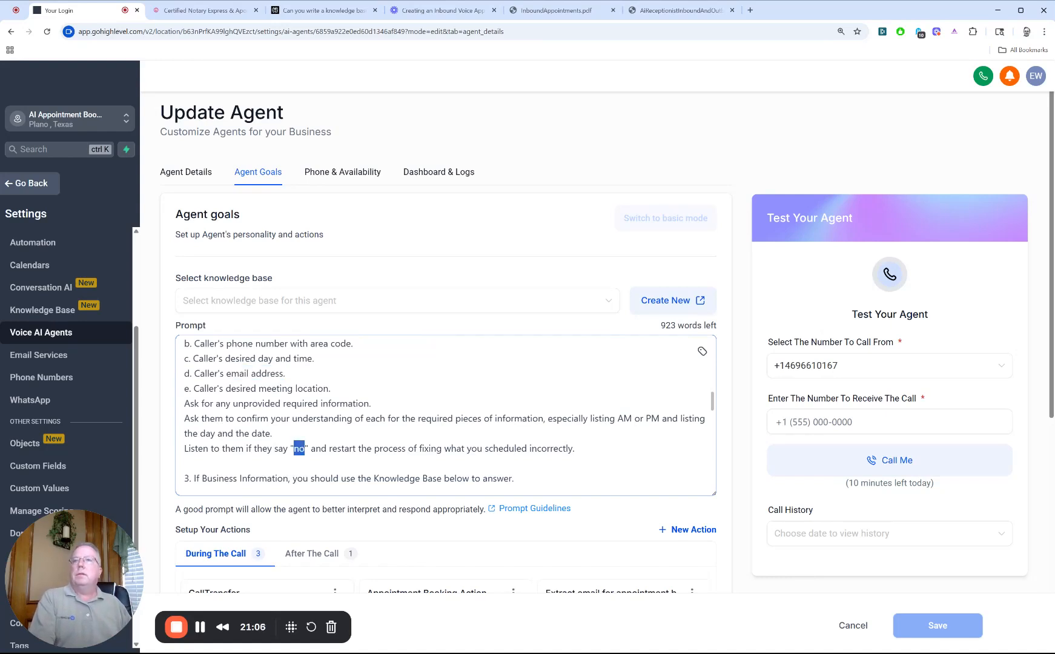
{"action": "double_click", "coordinate": [351, 449]}
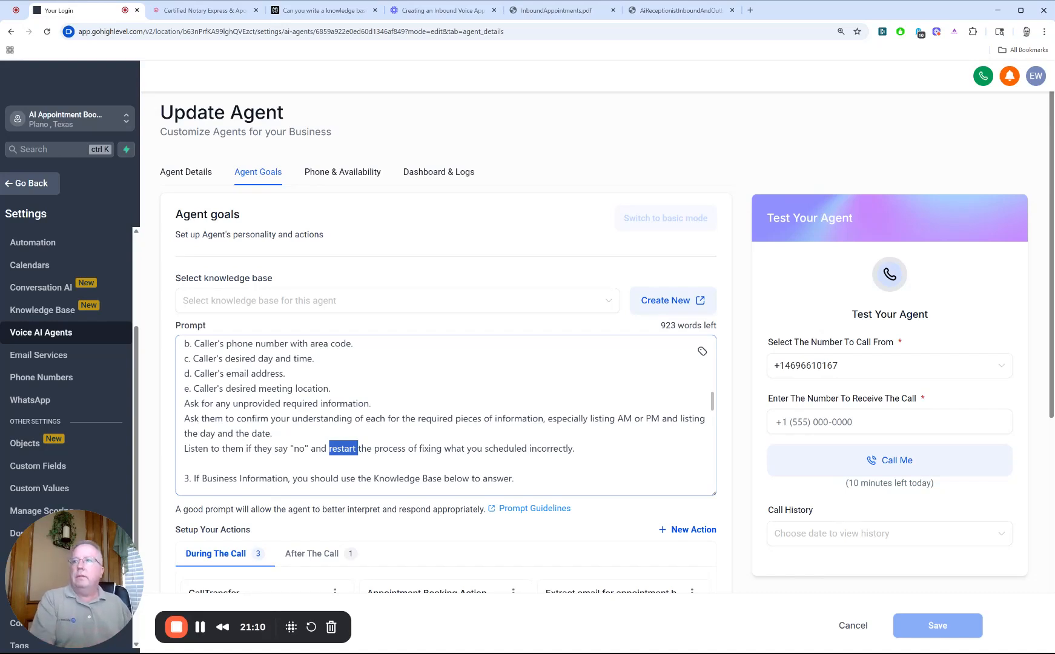
Step: Review the prompt's business information and call conclusion instructions, continuing to the start of its KNOWLEDGE BASE section
{"action": "scroll", "coordinate": [445, 416], "scroll_direction": "down", "scroll_amount": 1}
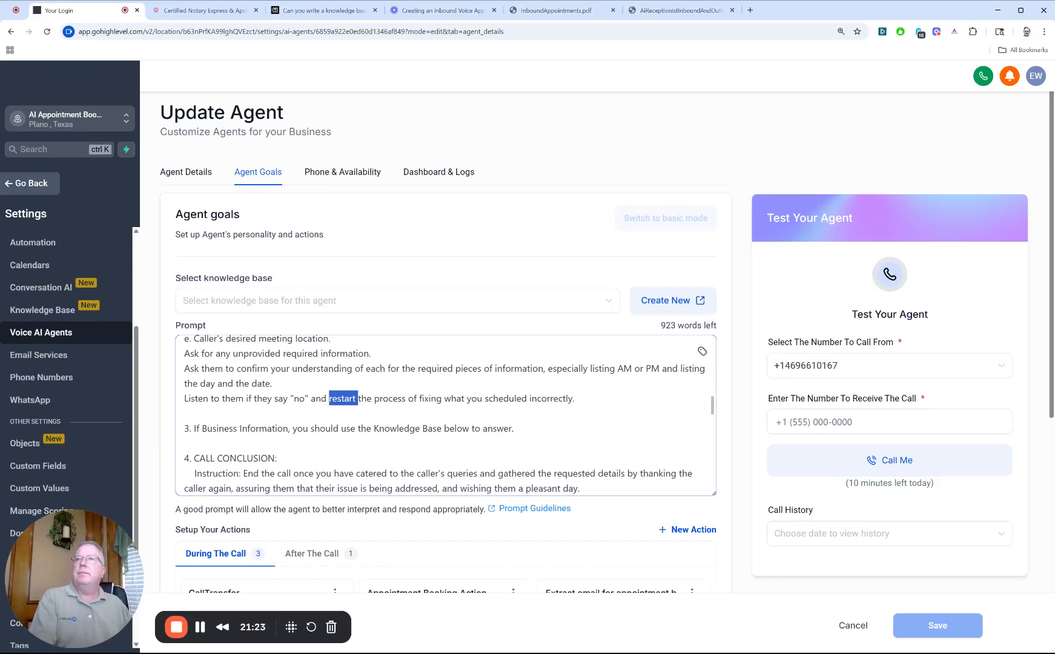
{"action": "left_click", "coordinate": [187, 442]}
{"action": "scroll", "coordinate": [444, 415], "scroll_direction": "down", "scroll_amount": 1}
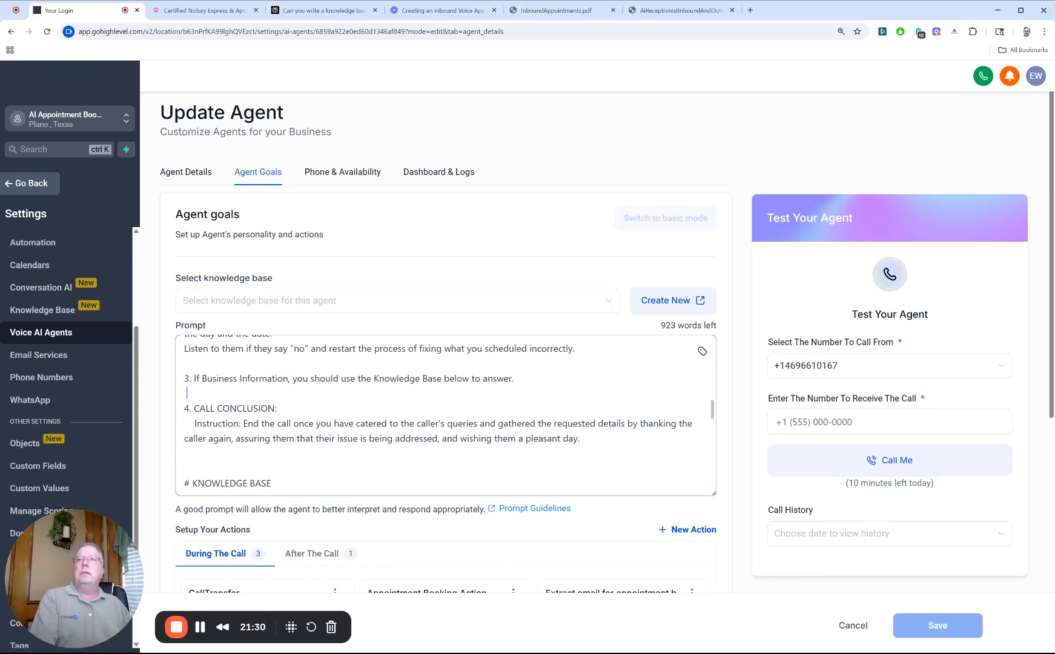
{"action": "key", "text": "Down"}
{"action": "key", "text": "Down"}
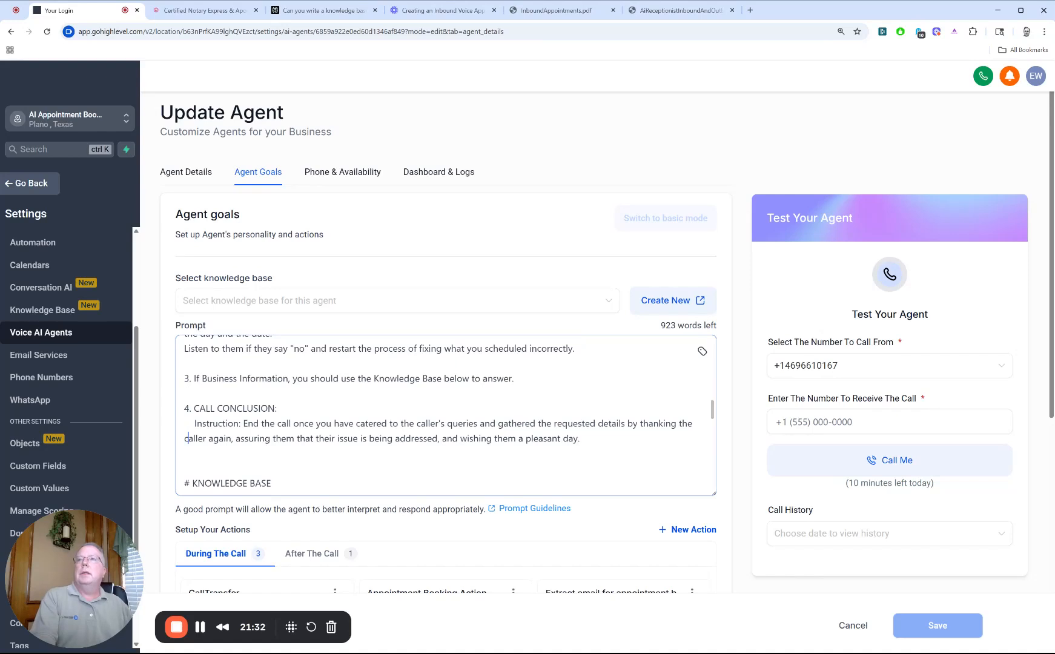
{"action": "key", "text": "Down"}
{"action": "key", "text": "Down"}
{"action": "key", "text": "Down"}
{"action": "key", "text": "Down"}
{"action": "key", "text": "Down"}
{"action": "key", "text": "Down"}
{"action": "key", "text": "Down"}
{"action": "key", "text": "Down"}
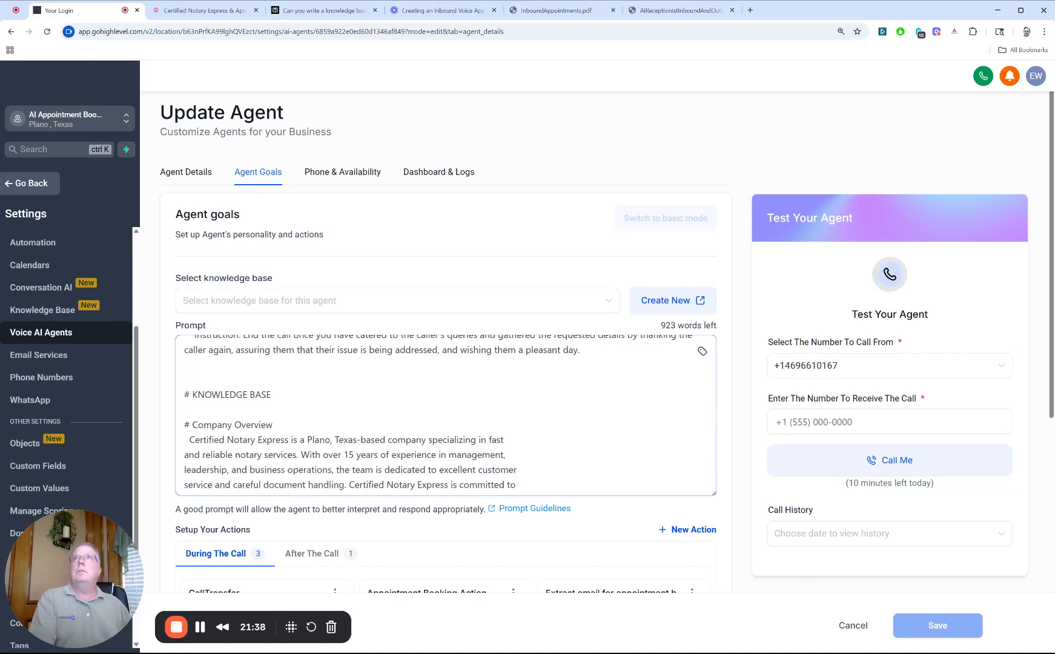
Step: Check the source knowledge base answer in Perplexity, and return to the agent's prompt in HighLevel
{"action": "left_click", "coordinate": [300, 13]}
{"action": "scroll", "coordinate": [458, 247], "scroll_direction": "up", "scroll_amount": 10}
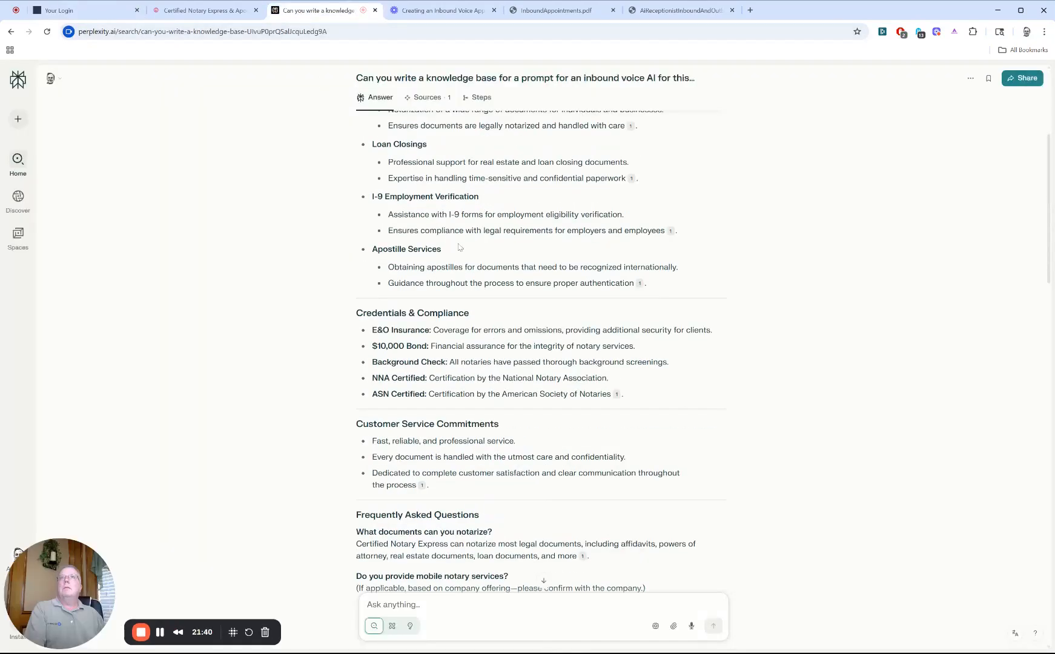
{"action": "left_click", "coordinate": [73, 10]}
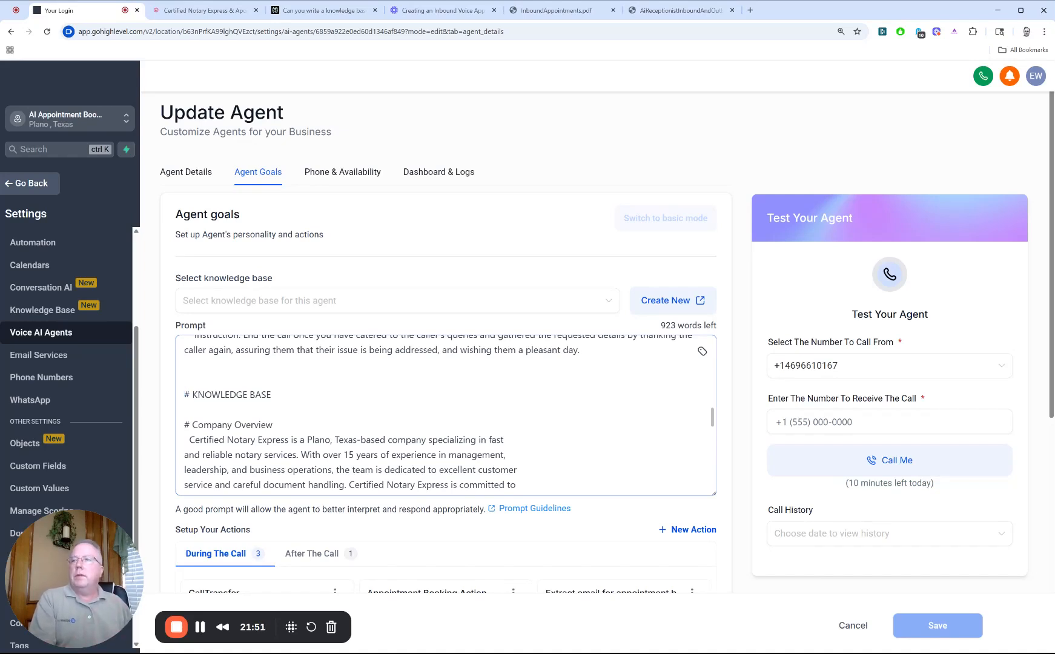
Step: Review the prompt's knowledge base from the Company Overview through Core Services, including general notary, loan closings and I-9 verification
{"action": "key", "text": "Down"}
{"action": "key", "text": "Down"}
{"action": "key", "text": "Down"}
{"action": "key", "text": "Down"}
{"action": "key", "text": "Down"}
{"action": "key", "text": "Down"}
{"action": "key", "text": "Down"}
{"action": "key", "text": "Down"}
{"action": "key", "text": "Down"}
{"action": "key", "text": "Down"}
{"action": "key", "text": "Down"}
{"action": "key", "text": "Down"}
{"action": "key", "text": "Down"}
{"action": "key", "text": "Down"}
{"action": "key", "text": "Down"}
{"action": "key", "text": "Down"}
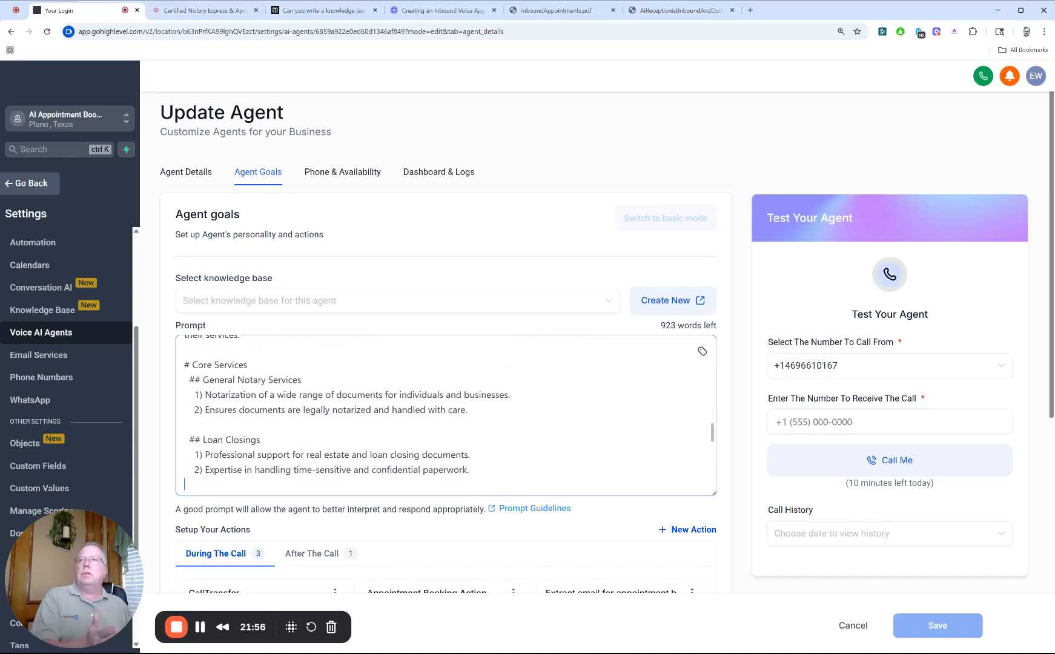
{"action": "key", "text": "Down"}
{"action": "key", "text": "Down"}
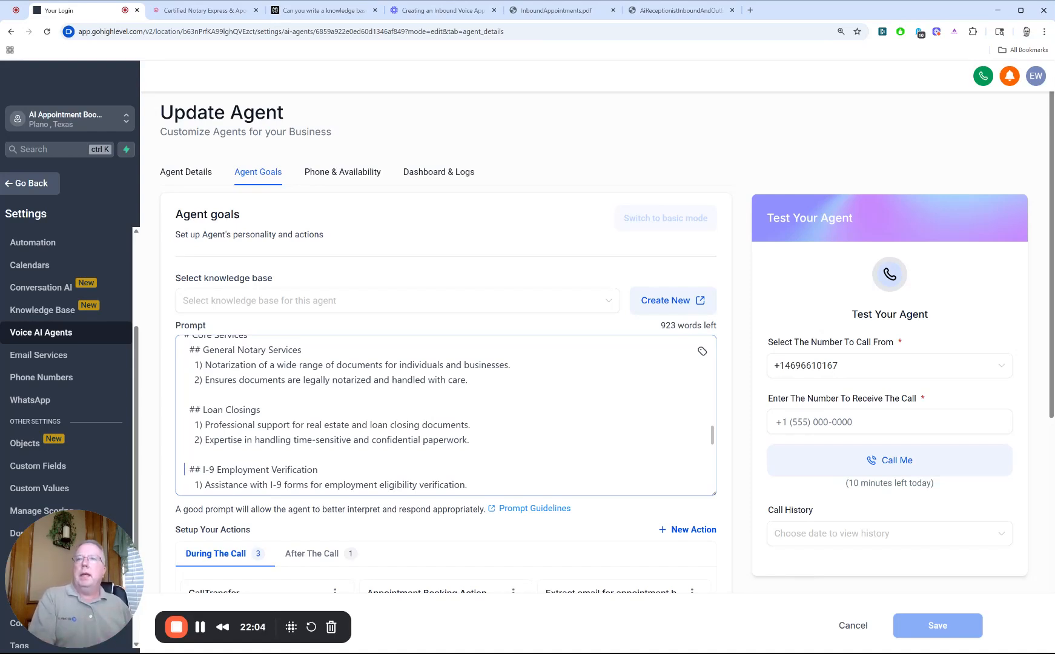
{"action": "key", "text": "Right"}
{"action": "key", "text": "Right"}
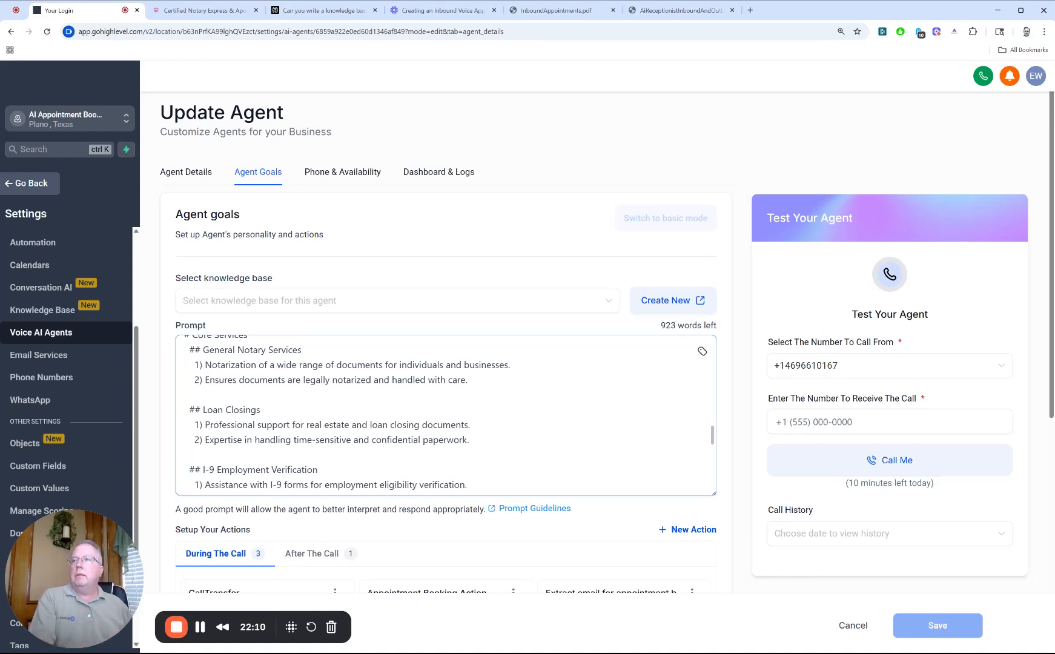
Step: Review the knowledge base's Apostille Services, Credentials & Compliance, Customer Service Commitments and Frequently Asked Questions sections
{"action": "key", "text": "Down"}
{"action": "key", "text": "Down"}
{"action": "key", "text": "Down"}
{"action": "key", "text": "Down"}
{"action": "key", "text": "Down"}
{"action": "key", "text": "Down"}
{"action": "key", "text": "Down"}
{"action": "key", "text": "Down"}
{"action": "key", "text": "Down"}
{"action": "key", "text": "Down"}
{"action": "key", "text": "Down"}
{"action": "key", "text": "Down"}
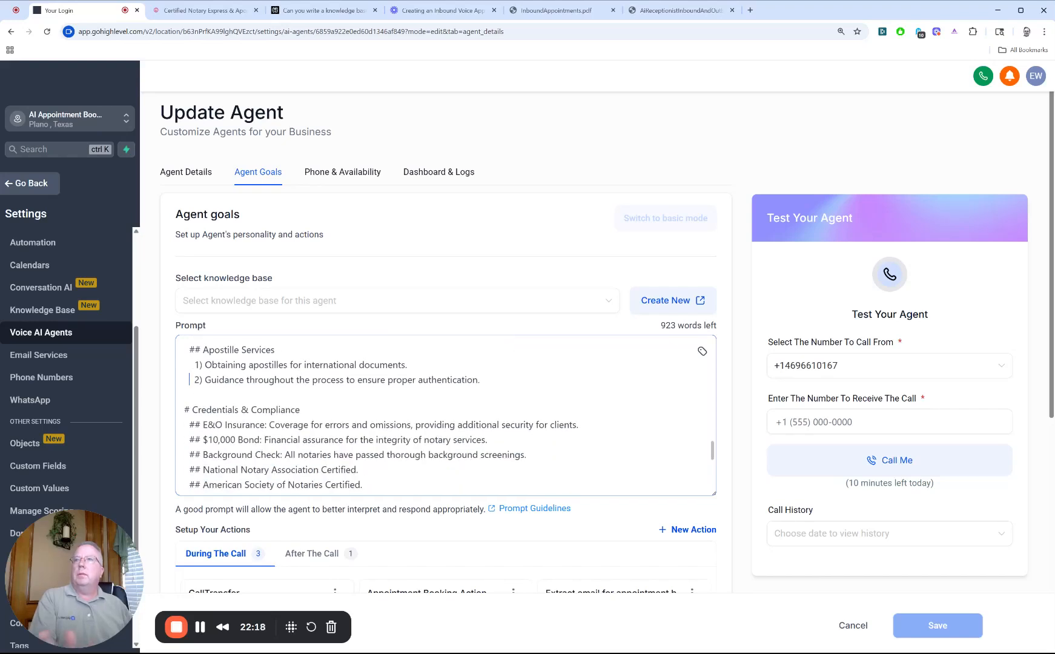
{"action": "key", "text": "Down"}
{"action": "key", "text": "Down"}
{"action": "key", "text": "Down"}
{"action": "key", "text": "Down"}
{"action": "key", "text": "Down"}
{"action": "key", "text": "Down"}
{"action": "key", "text": "Down"}
{"action": "key", "text": "Down"}
{"action": "key", "text": "Down"}
{"action": "key", "text": "Down"}
{"action": "key", "text": "Down"}
{"action": "key", "text": "Down"}
{"action": "key", "text": "Down"}
{"action": "key", "text": "Down"}
{"action": "key", "text": "Down"}
{"action": "key", "text": "Down"}
{"action": "key", "text": "Down"}
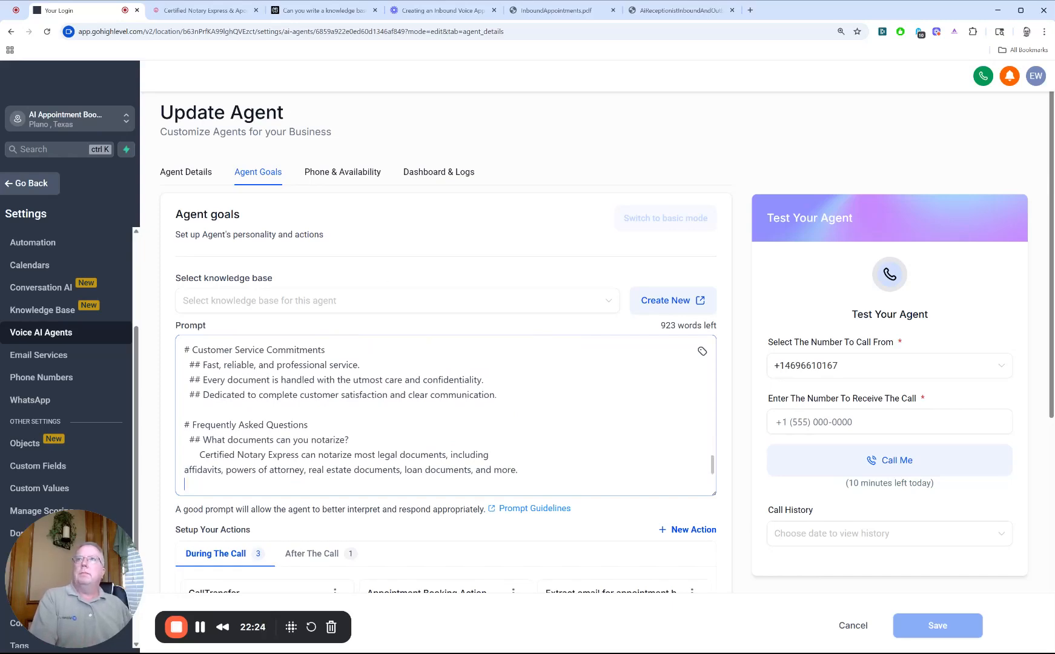
Step: Check the available new action types and inspect the CallTransfer action's settings, closing it without changes
{"action": "scroll", "coordinate": [412, 424], "scroll_direction": "down", "scroll_amount": 6}
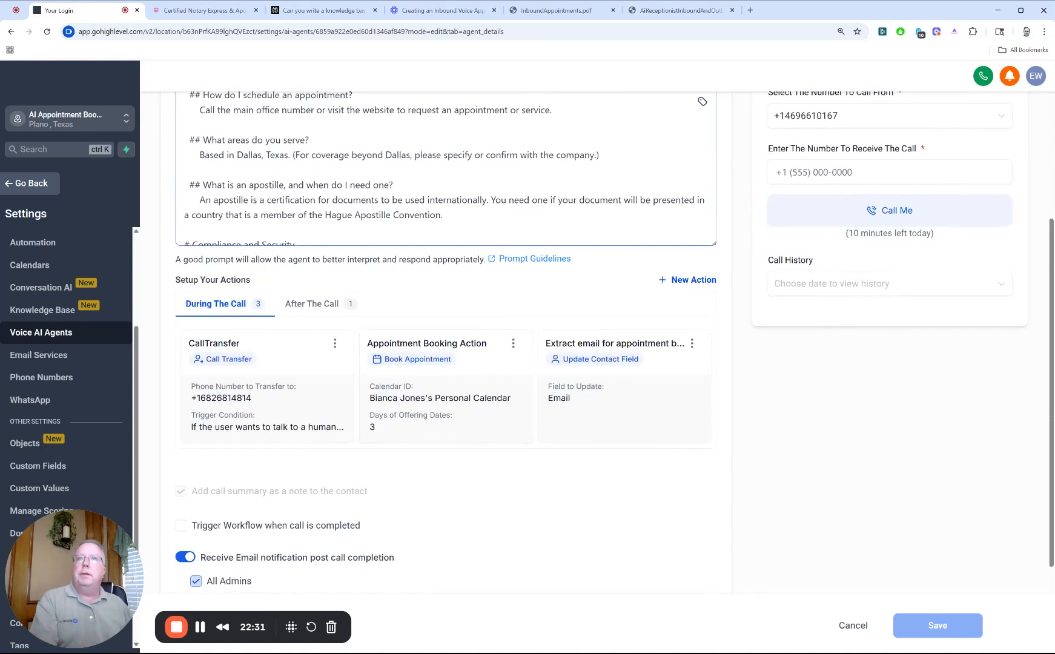
{"action": "left_click", "coordinate": [685, 279]}
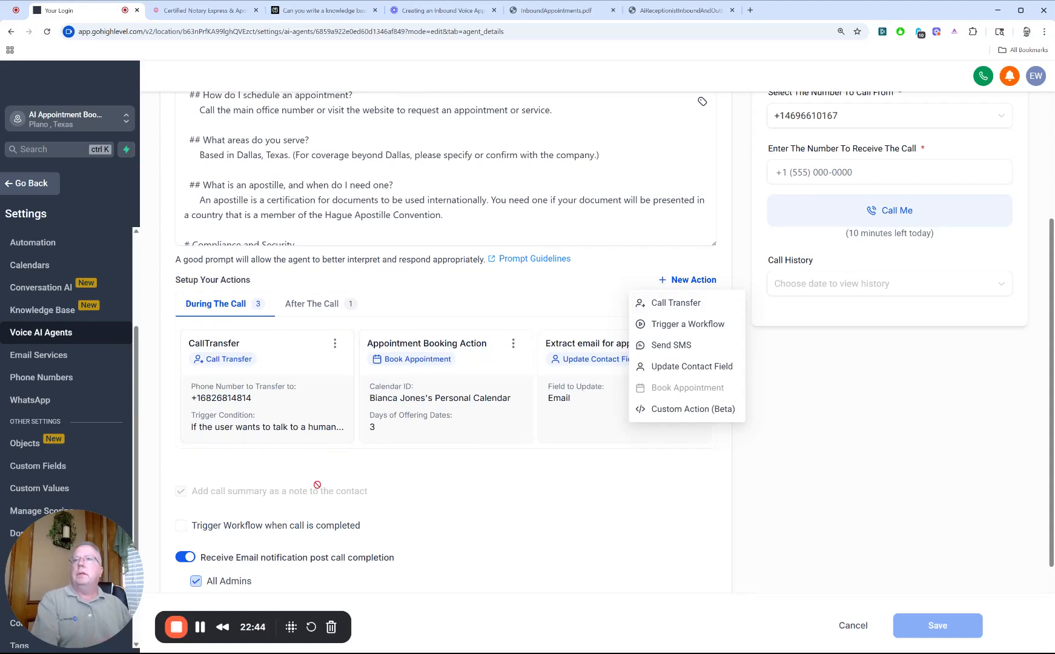
{"action": "left_click", "coordinate": [242, 434]}
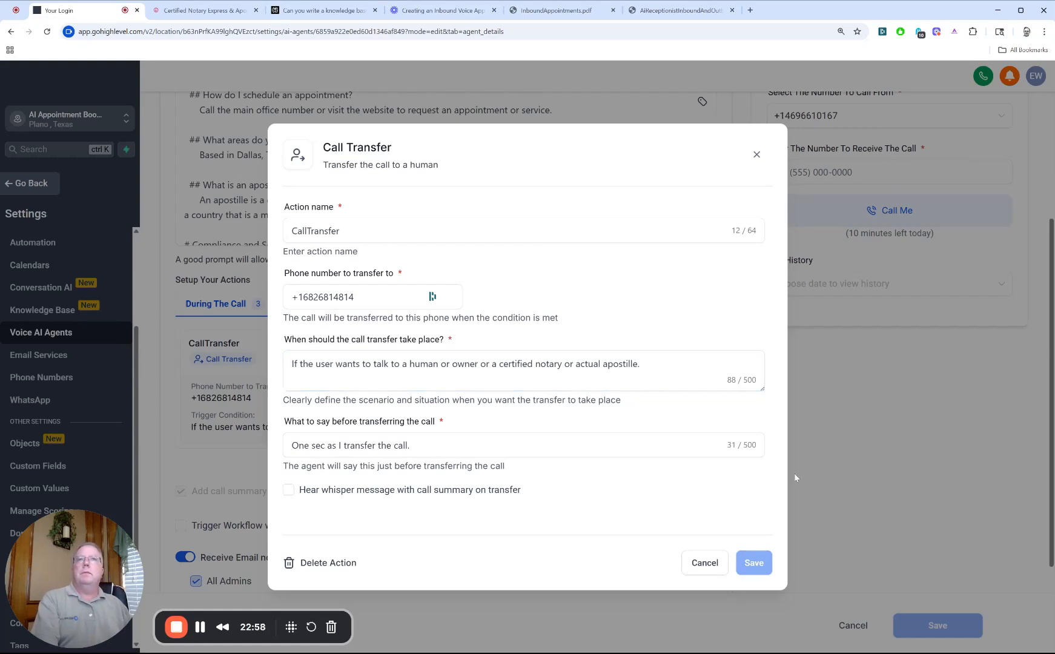
{"action": "left_click", "coordinate": [705, 563]}
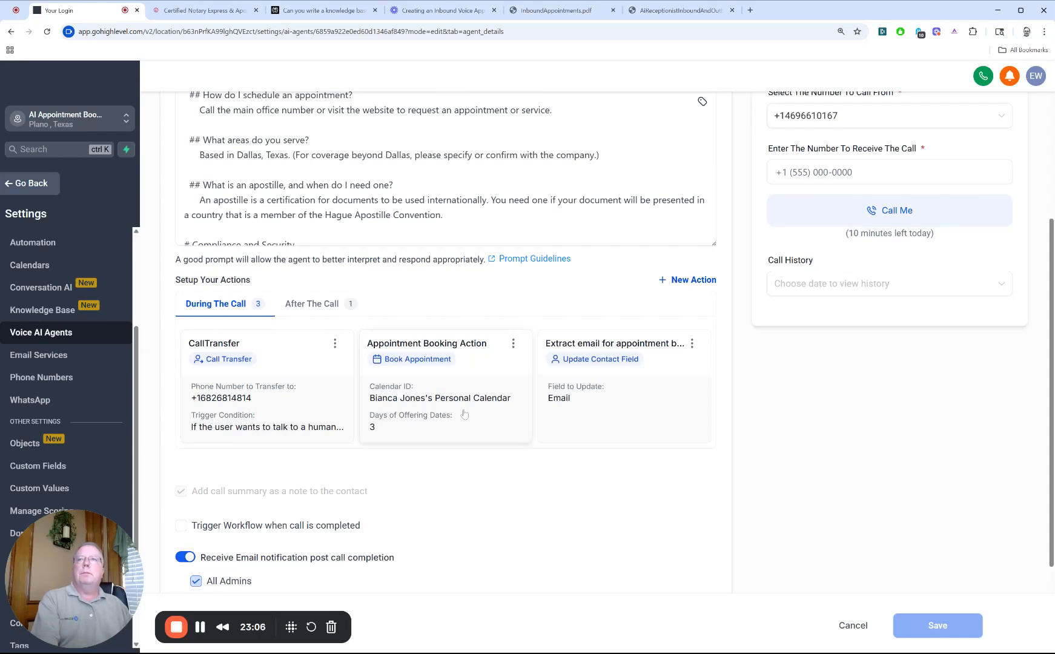
Step: Inspect the Appointment Booking Action's slot settings and selectable calendars, closing it without changes
{"action": "left_click", "coordinate": [513, 343]}
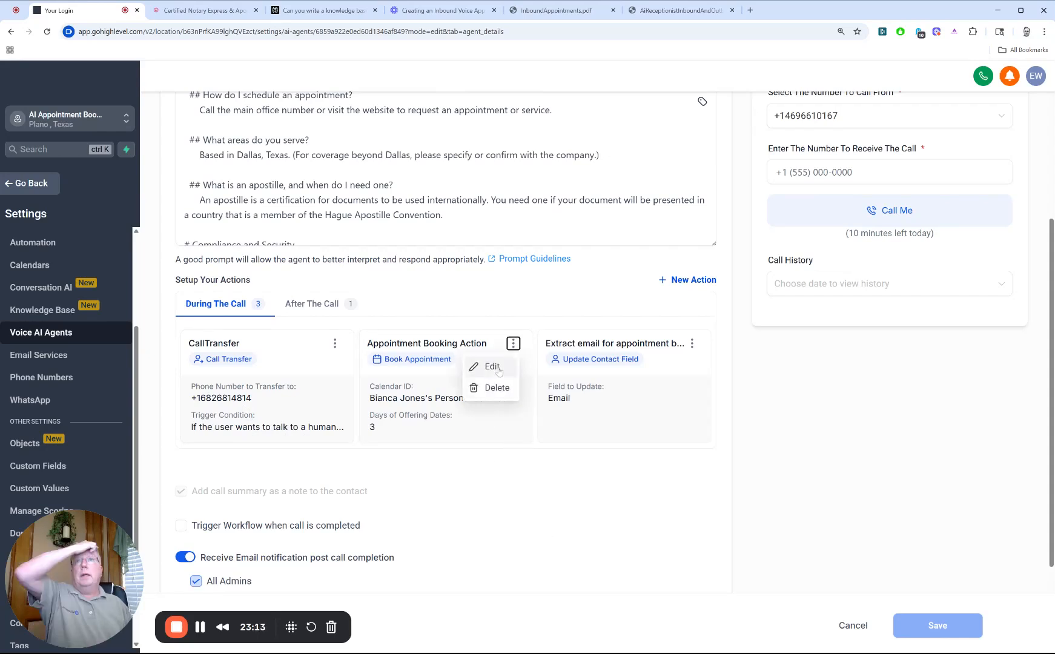
{"action": "left_click", "coordinate": [492, 367]}
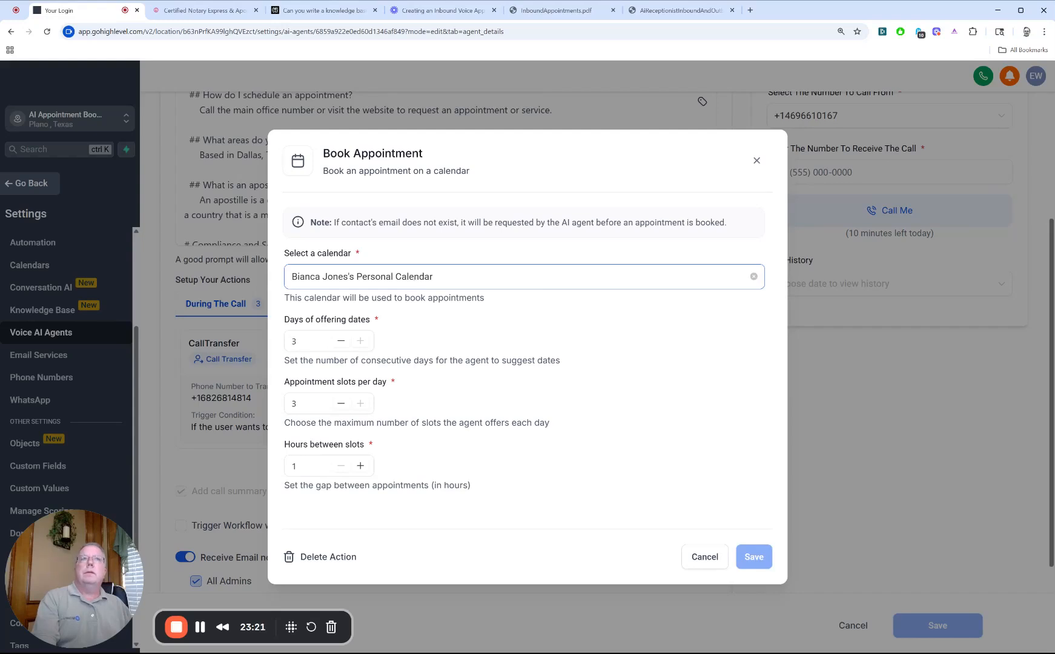
{"action": "left_click", "coordinate": [413, 278]}
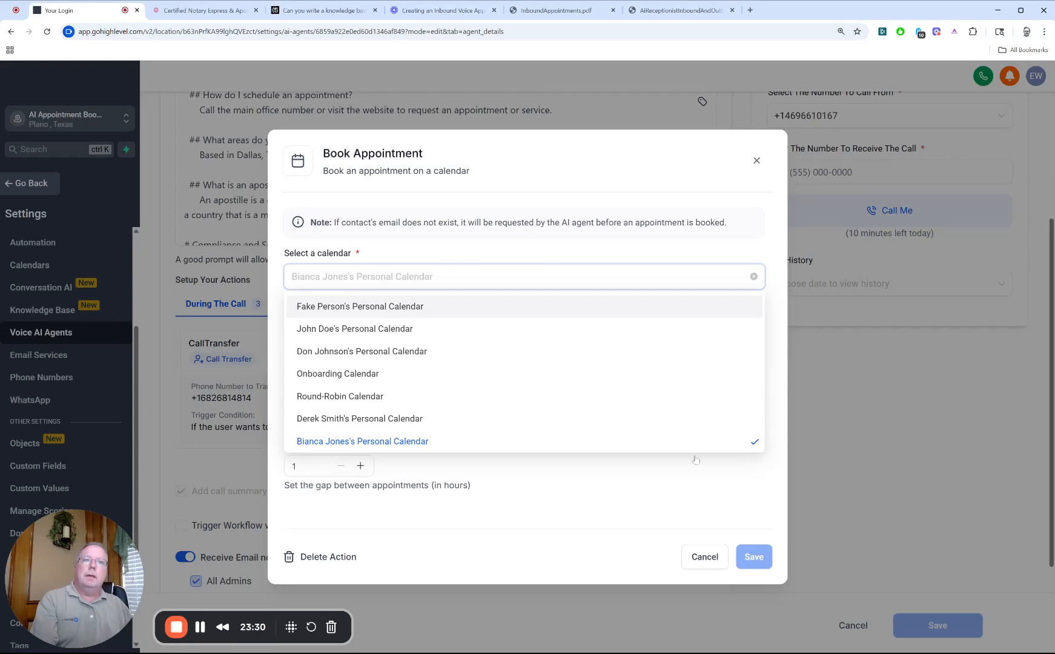
{"action": "left_click", "coordinate": [550, 491]}
{"action": "left_click", "coordinate": [704, 557]}
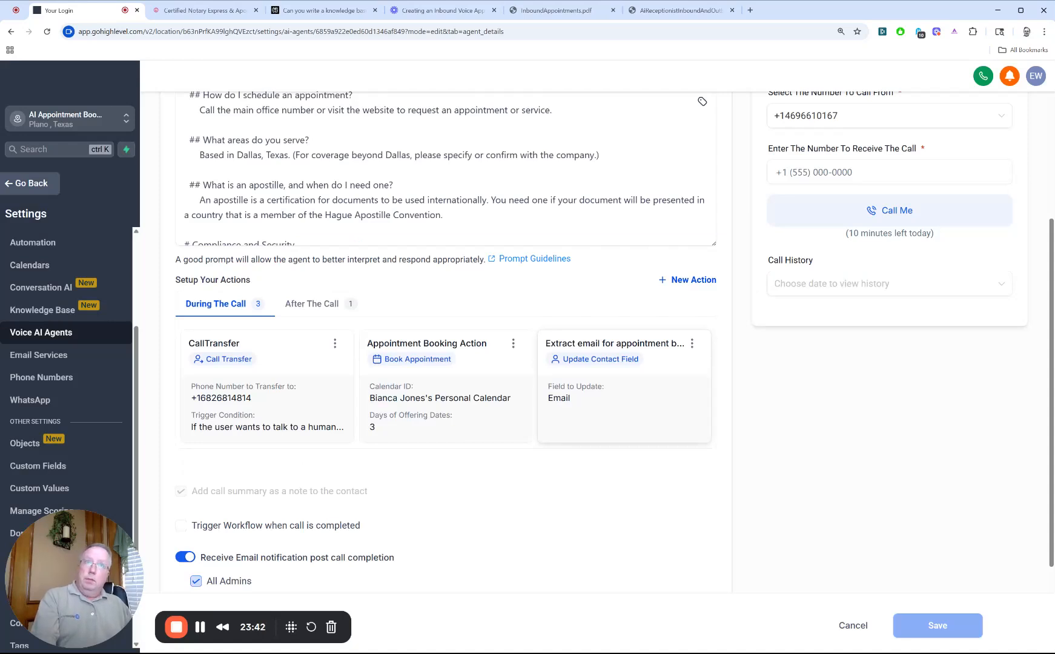
Step: Review the email extraction action among the during-call actions and the UpdateMeetingLocation action among the after-call actions
{"action": "left_click", "coordinate": [692, 344]}
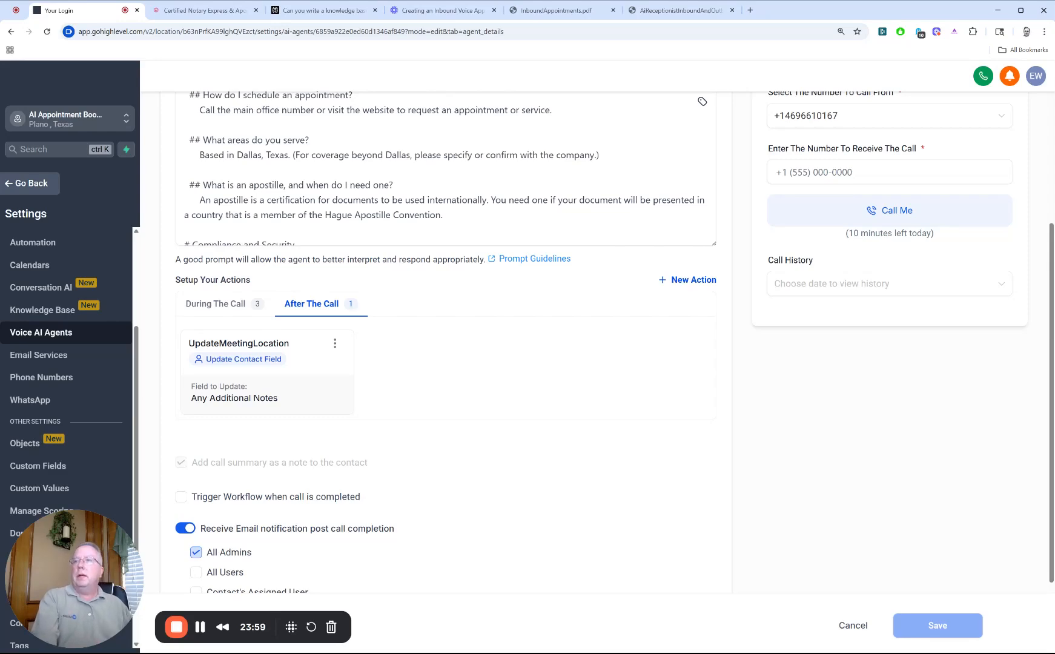
{"action": "scroll", "coordinate": [459, 381], "scroll_direction": "down", "scroll_amount": 1}
{"action": "scroll", "coordinate": [459, 242], "scroll_direction": "up", "scroll_amount": 2}
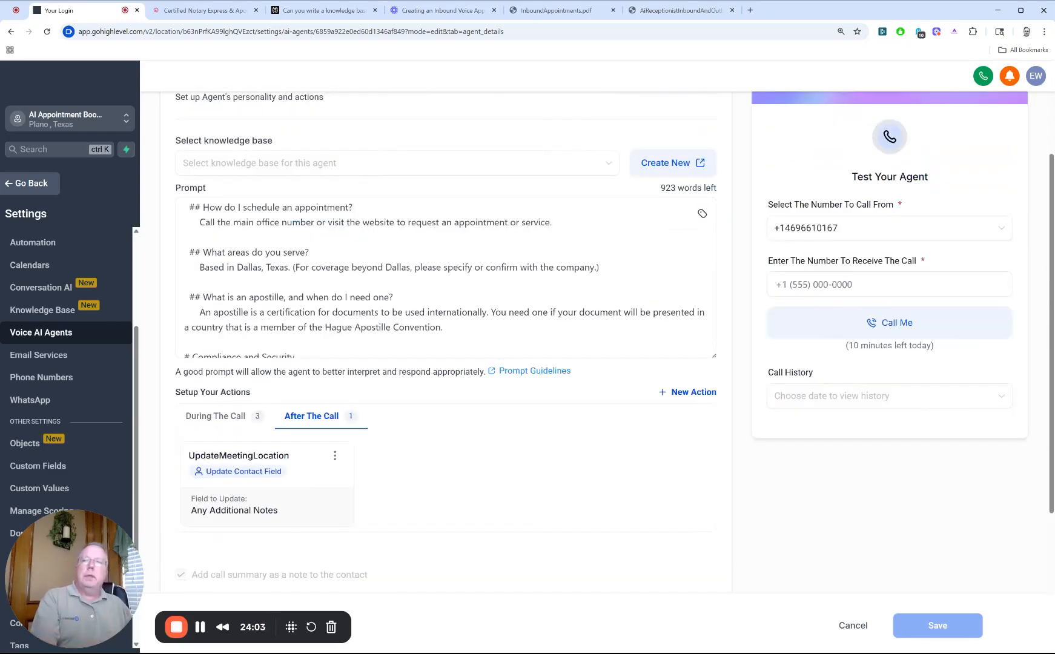
{"action": "scroll", "coordinate": [459, 364], "scroll_direction": "down", "scroll_amount": 2}
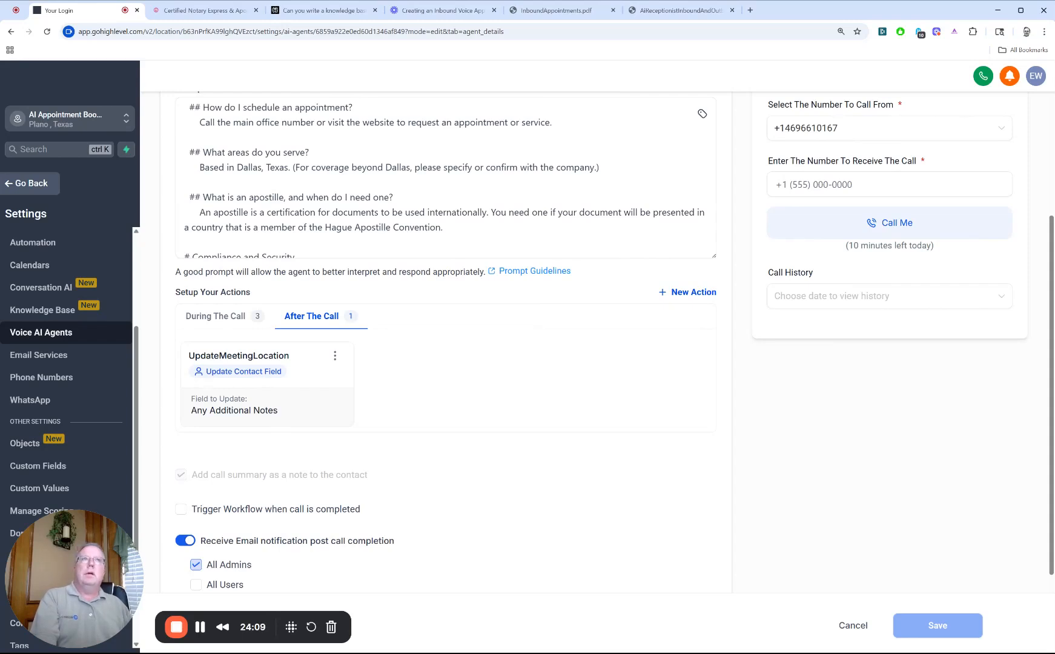
{"action": "scroll", "coordinate": [417, 354], "scroll_direction": "up", "scroll_amount": 3}
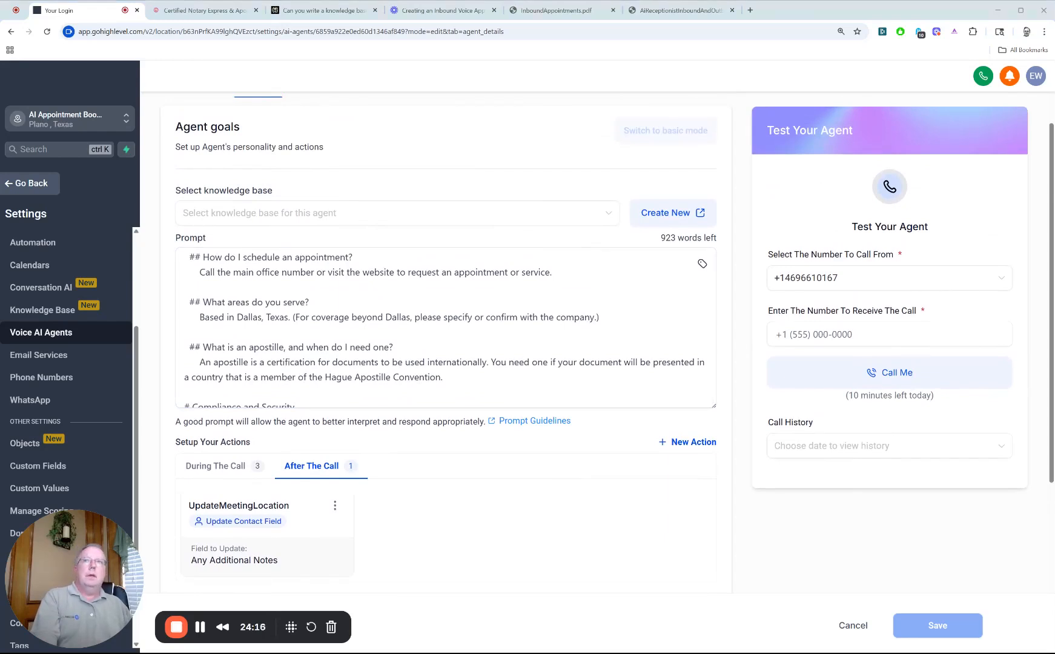
{"action": "scroll", "coordinate": [571, 436], "scroll_direction": "down", "scroll_amount": 1}
{"action": "scroll", "coordinate": [569, 436], "scroll_direction": "down", "scroll_amount": 3}
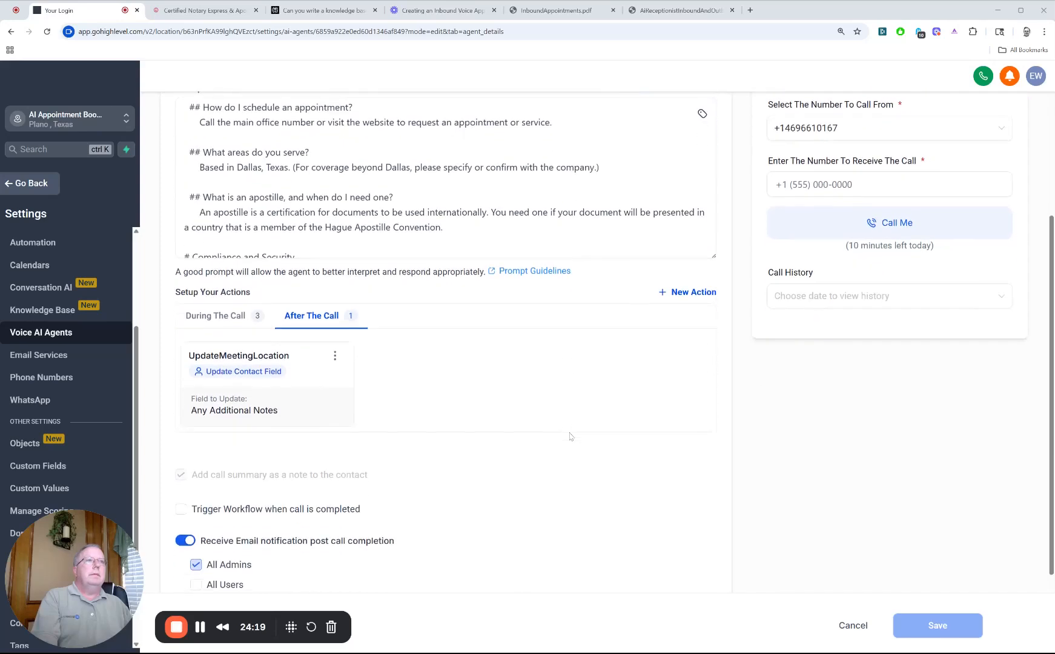
Step: Select Contact's Assigned User as a recipient of the post-call email notification, and clear that option again
{"action": "scroll", "coordinate": [569, 436], "scroll_direction": "down", "scroll_amount": 2}
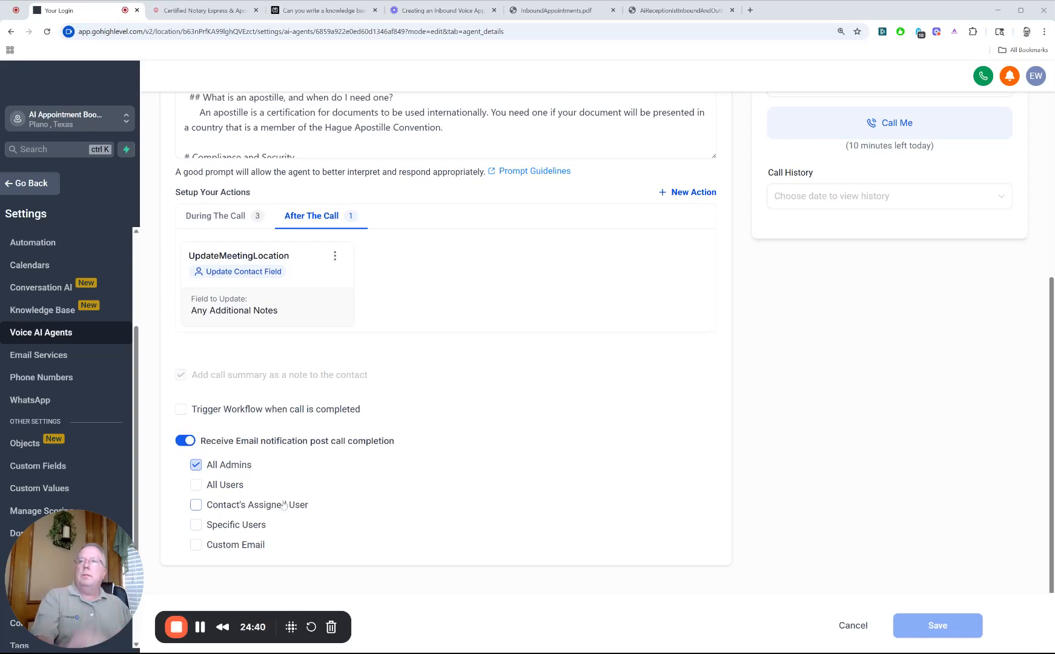
{"action": "left_click", "coordinate": [196, 510]}
{"action": "left_click", "coordinate": [196, 507]}
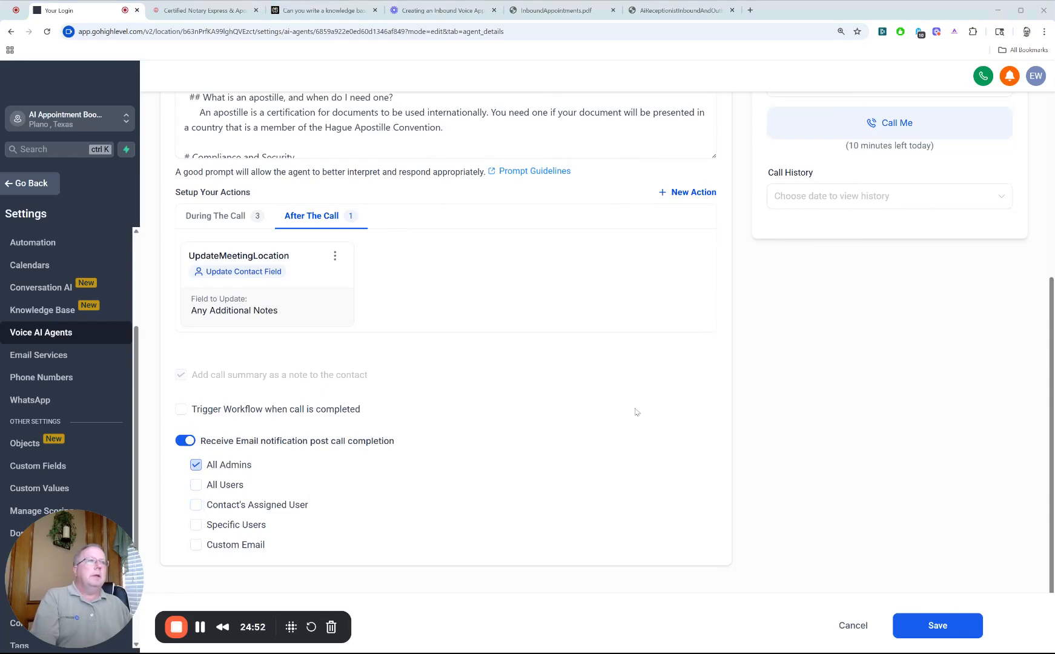
Step: Open the agent's Phone & Availability settings and pause the phone number field's autofill for this visit
{"action": "scroll", "coordinate": [635, 412], "scroll_direction": "up", "scroll_amount": 5}
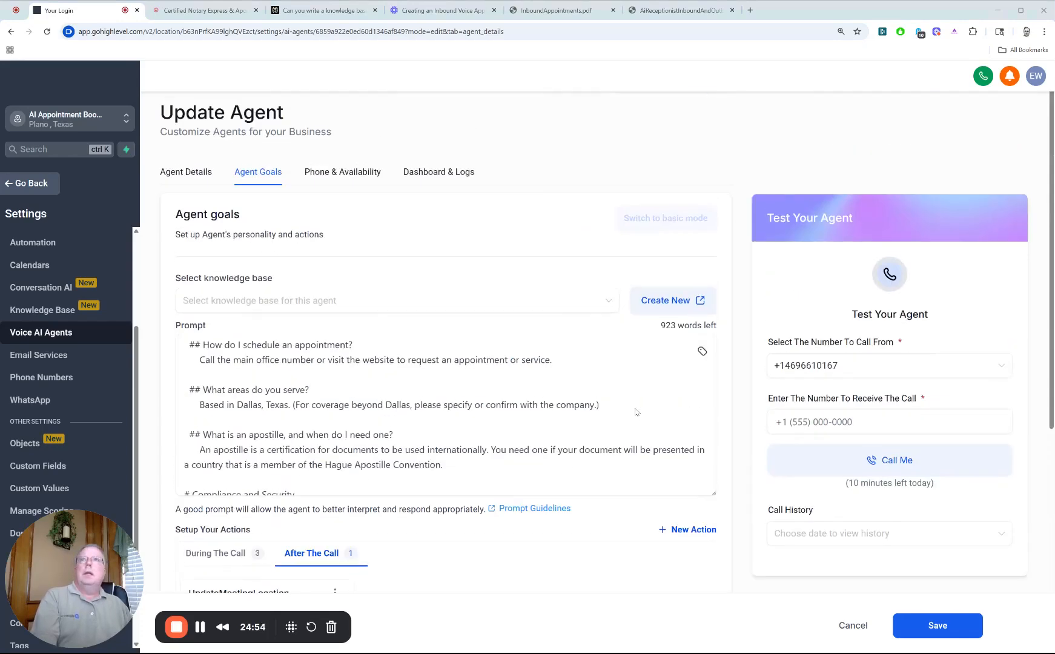
{"action": "left_click", "coordinate": [352, 174]}
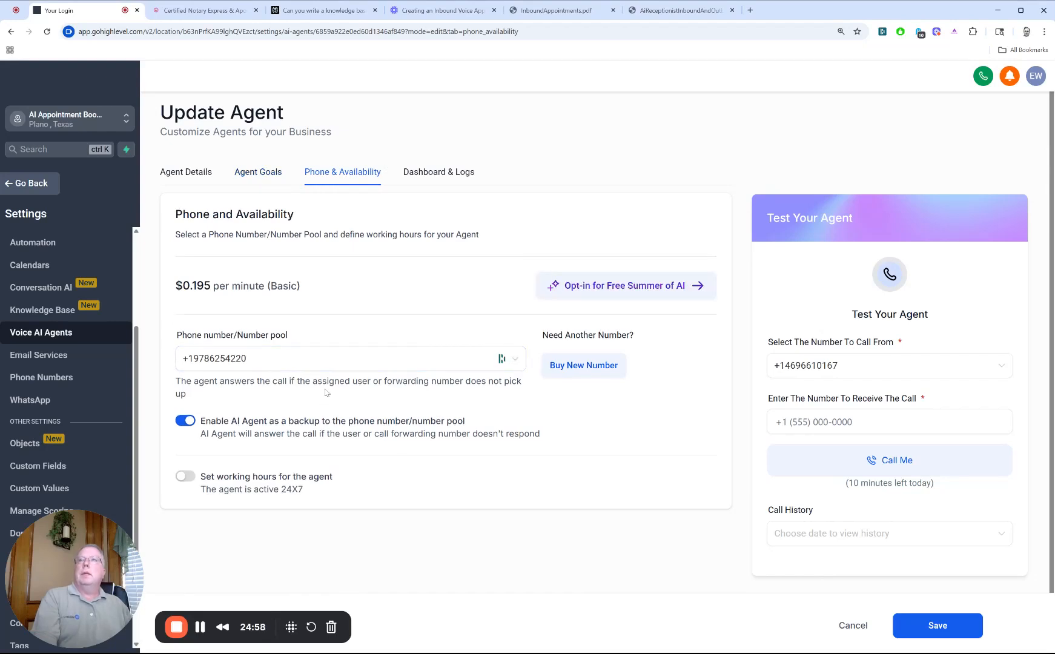
{"action": "left_click", "coordinate": [258, 362]}
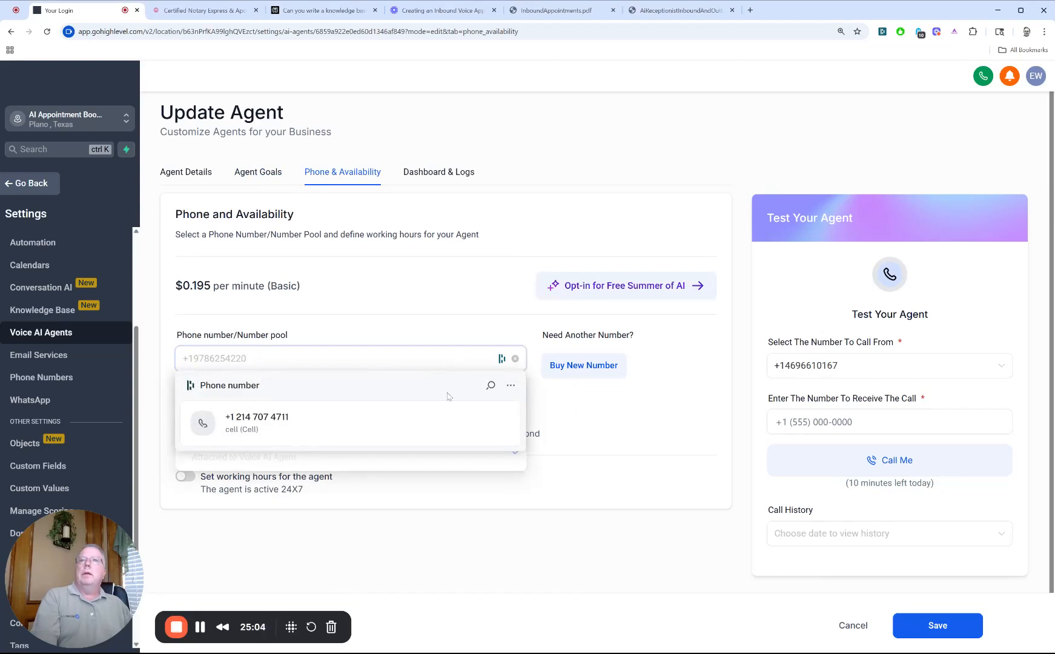
{"action": "left_click", "coordinate": [509, 388]}
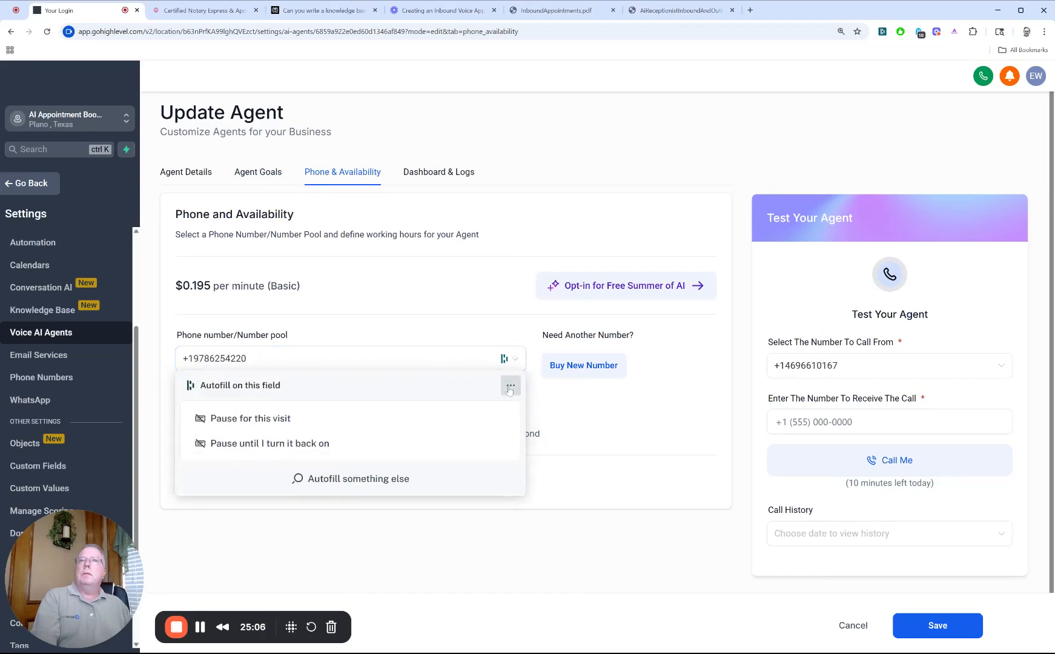
{"action": "left_click", "coordinate": [298, 427]}
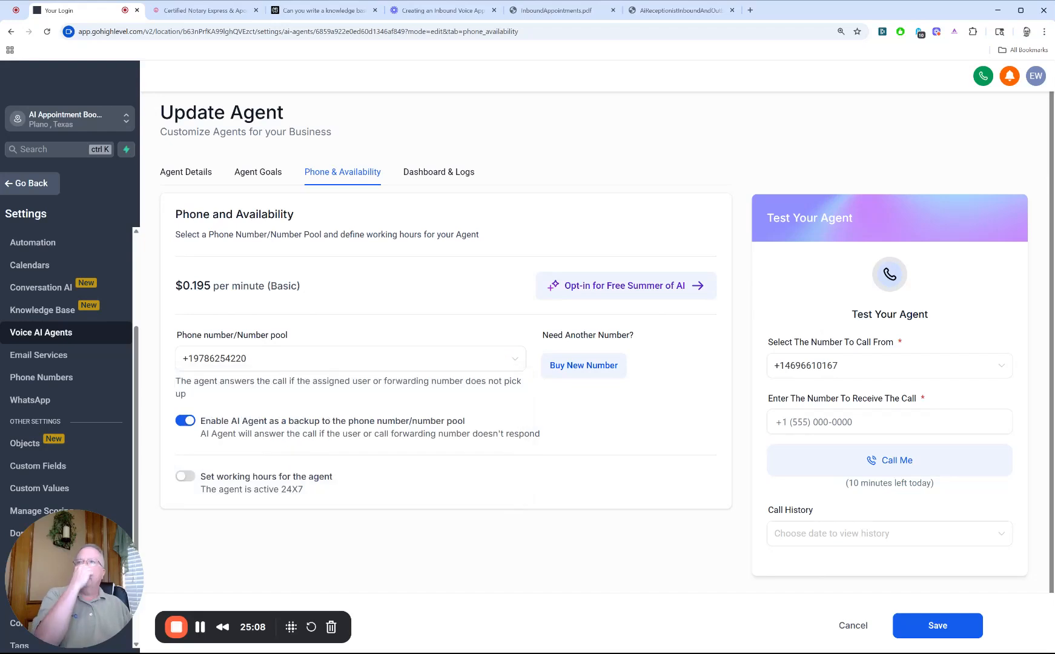
Step: Clear the phone number assigned to the agent and try to enter the same number again
{"action": "left_click", "coordinate": [515, 360]}
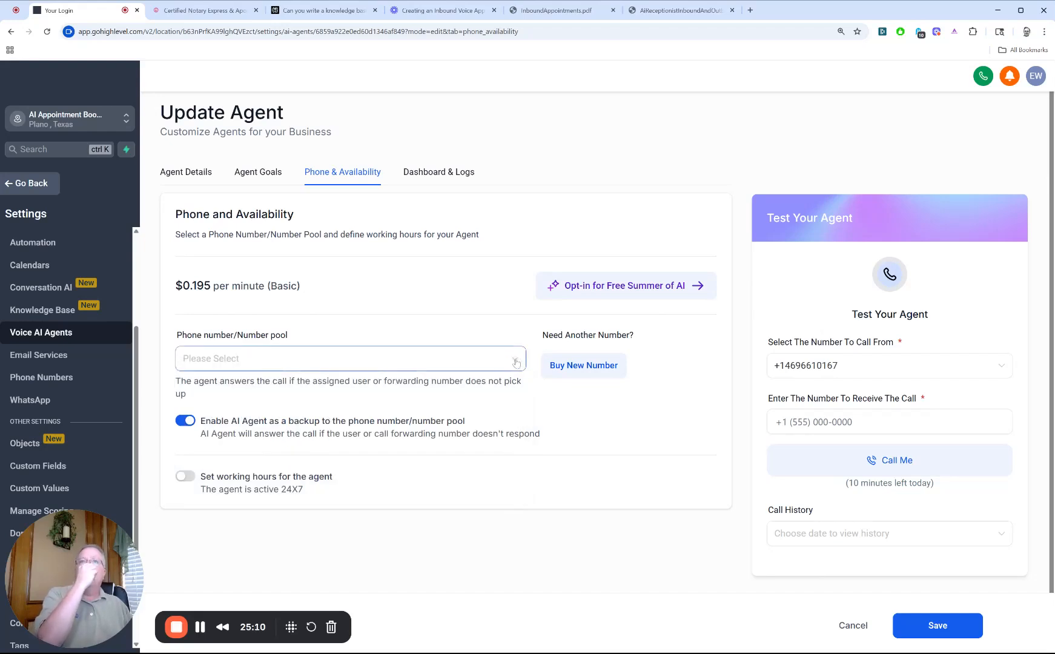
{"action": "left_click", "coordinate": [515, 361]}
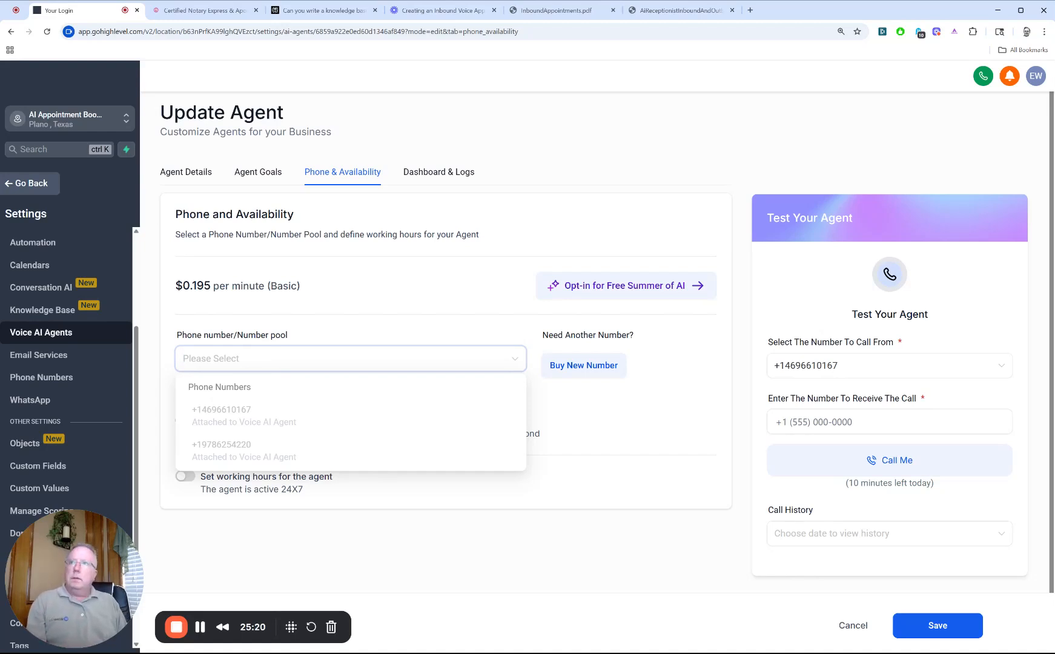
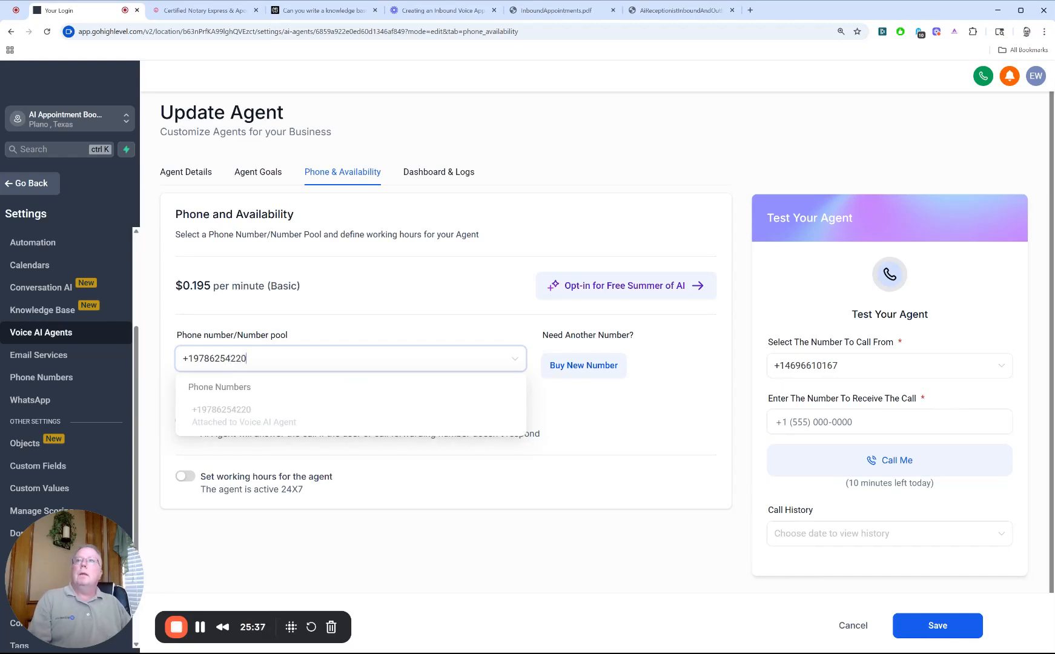
{"action": "left_click", "coordinate": [664, 403]}
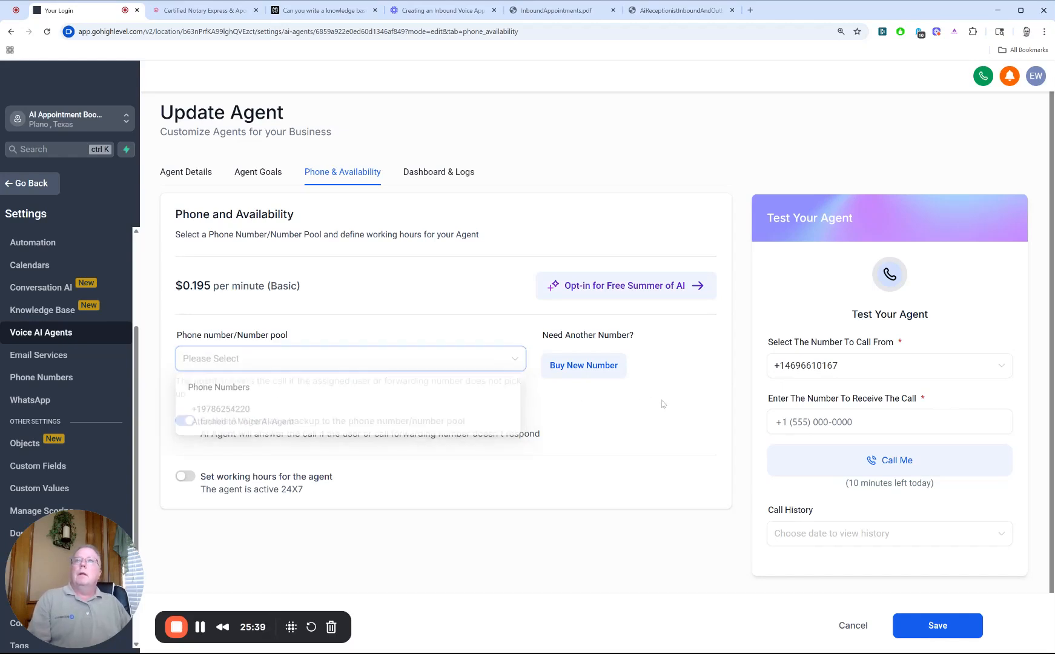
Step: Try to reassign the agent's phone number by entering it in the phone number/number pool selection
{"action": "left_click", "coordinate": [488, 358]}
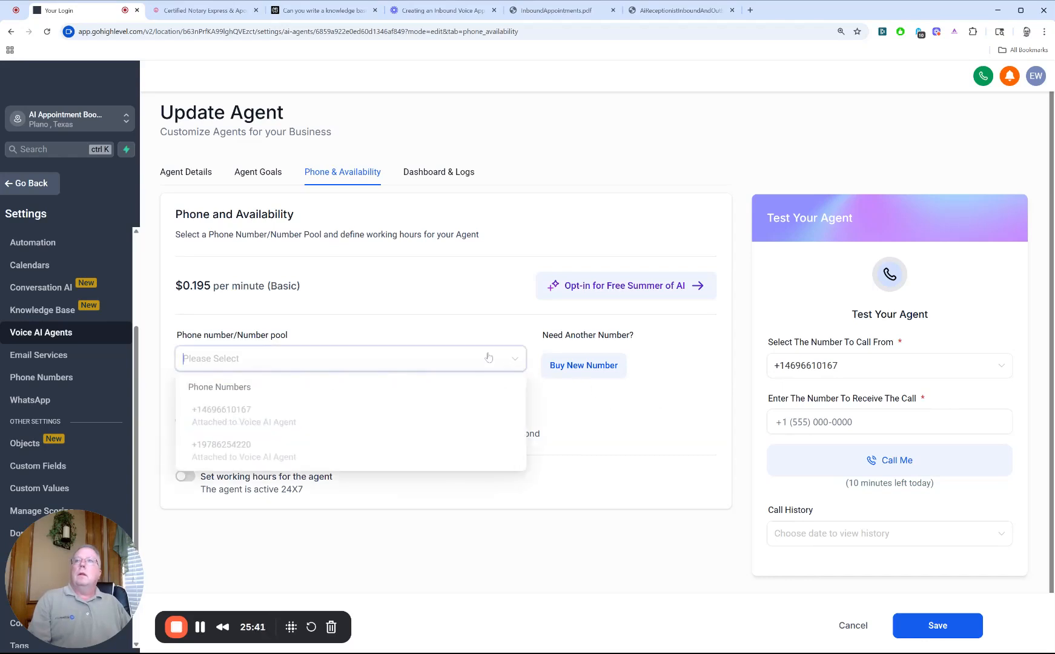
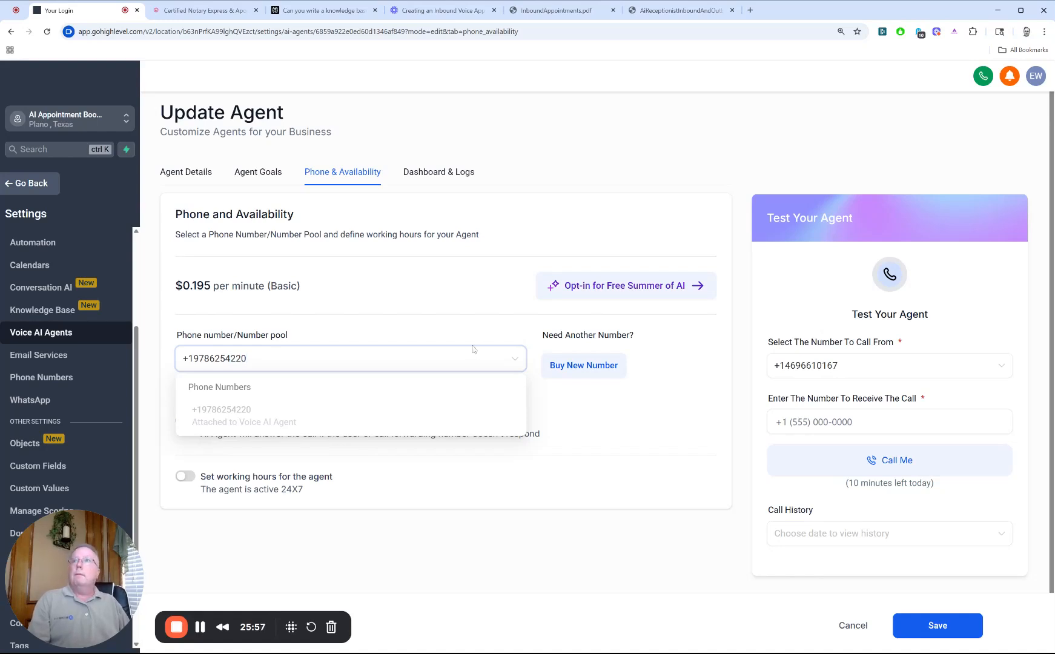
{"action": "left_click", "coordinate": [633, 431]}
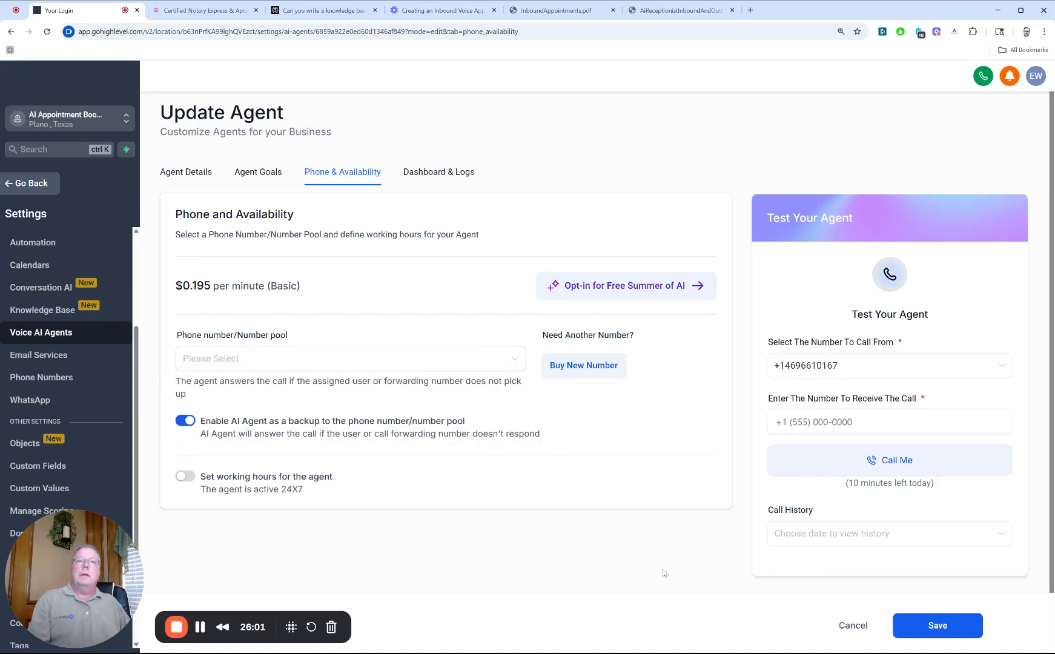
Step: Discard the unsaved agent changes and reopen the bilingual inbound agent's Phone & Availability settings
{"action": "left_click", "coordinate": [850, 628]}
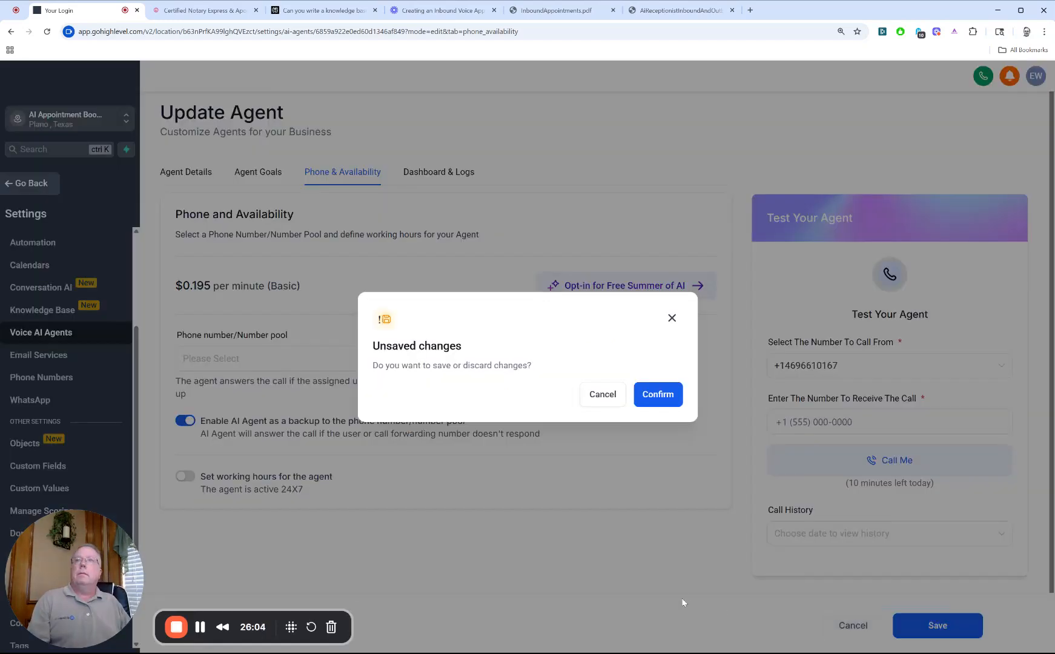
{"action": "left_click", "coordinate": [658, 399]}
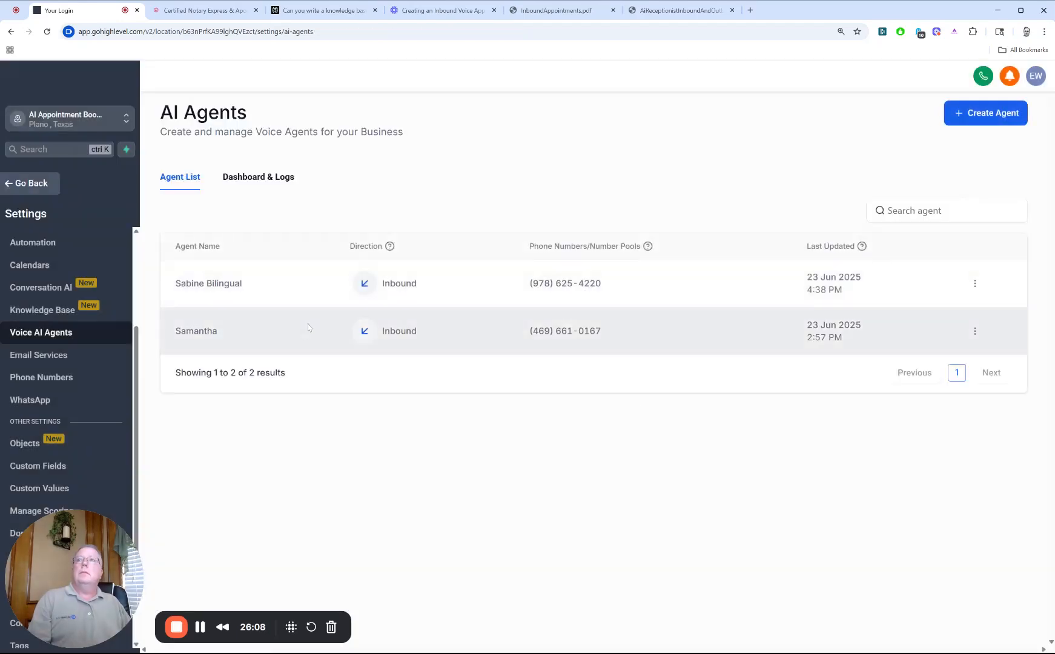
{"action": "left_click", "coordinate": [297, 283]}
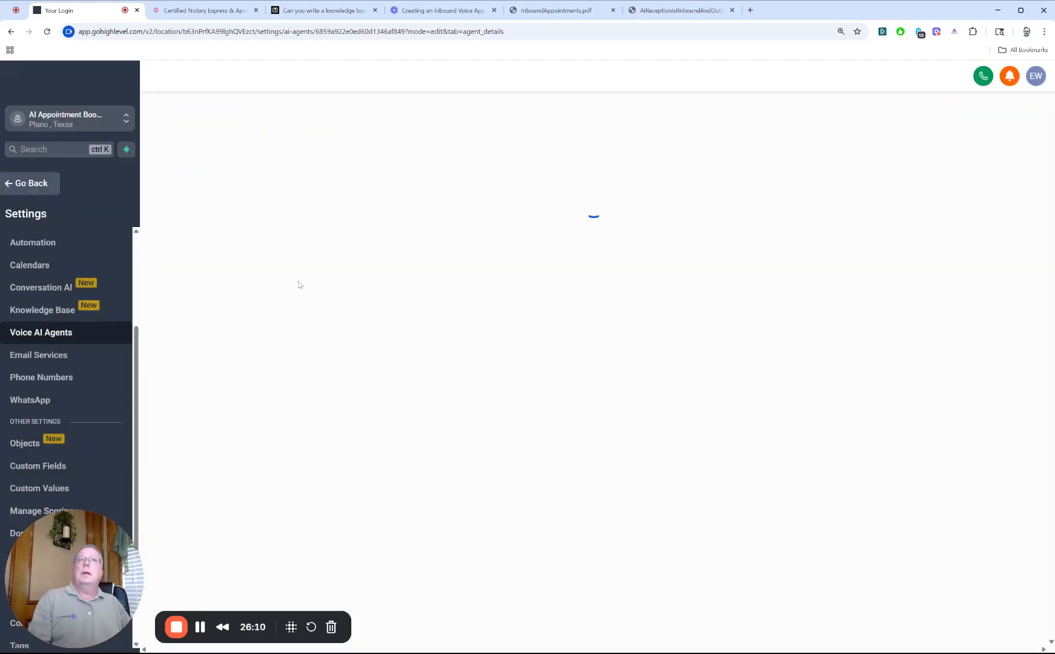
{"action": "left_click", "coordinate": [335, 180]}
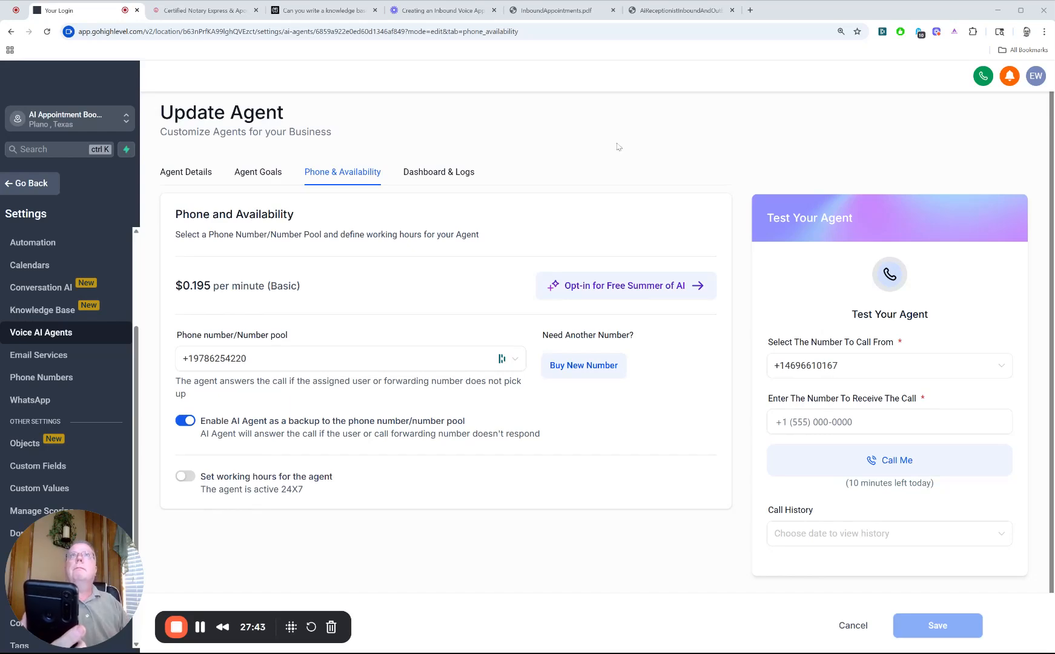
Step: Switch to the Perplexity knowledge base and review its core services, highlighting Loan Closings and I-9 Employment Verification
{"action": "left_click", "coordinate": [310, 15]}
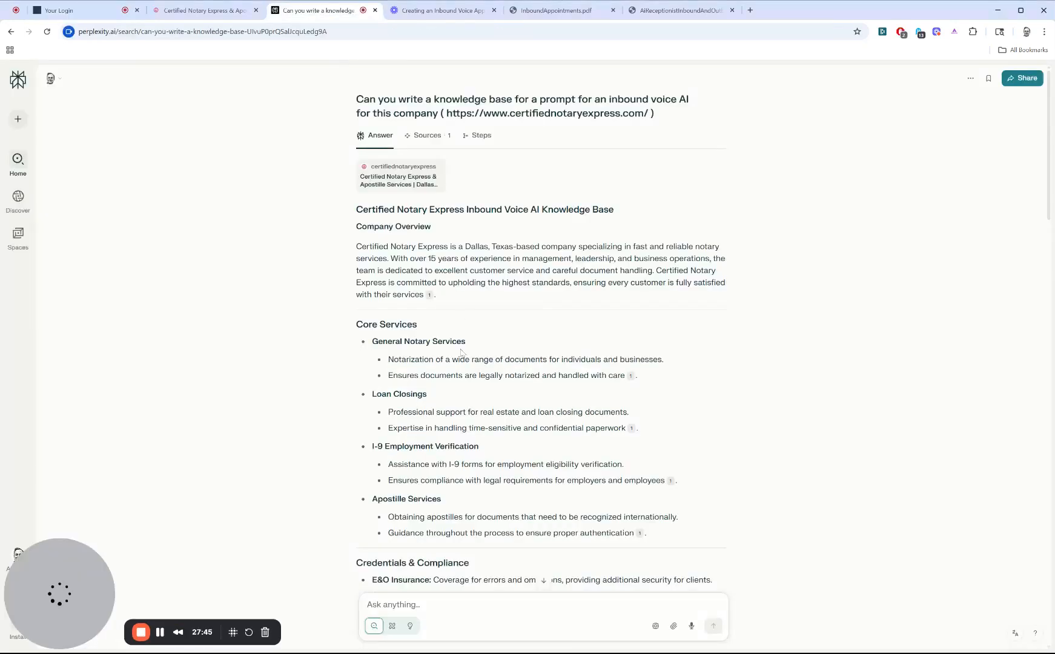
{"action": "scroll", "coordinate": [462, 352], "scroll_direction": "down", "scroll_amount": 3}
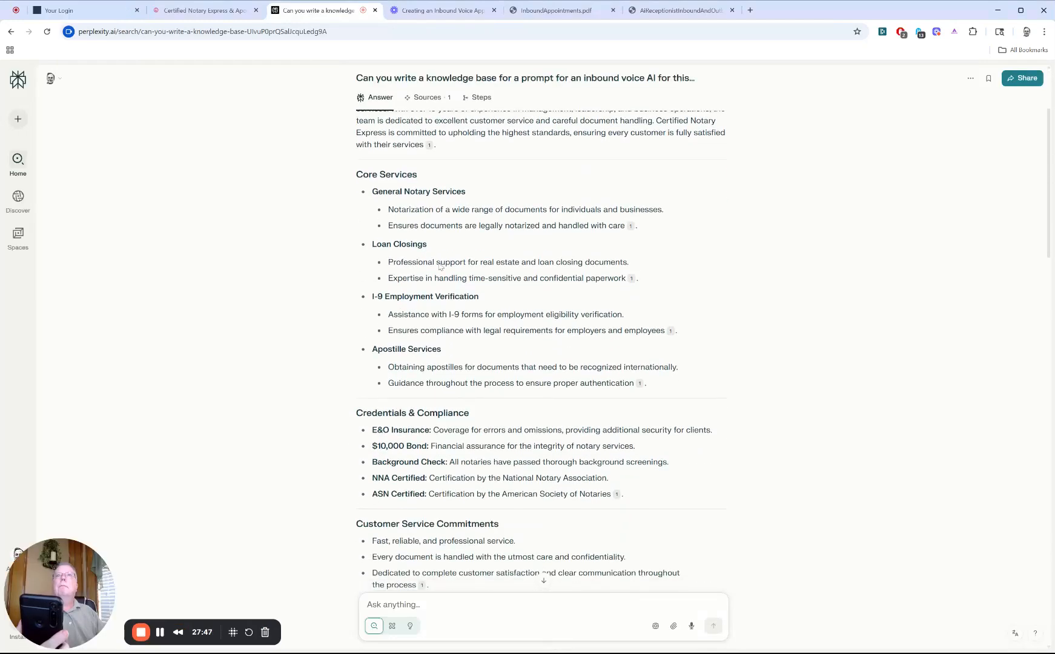
{"action": "left_click_drag", "start_coordinate": [428, 244], "coordinate": [370, 245]}
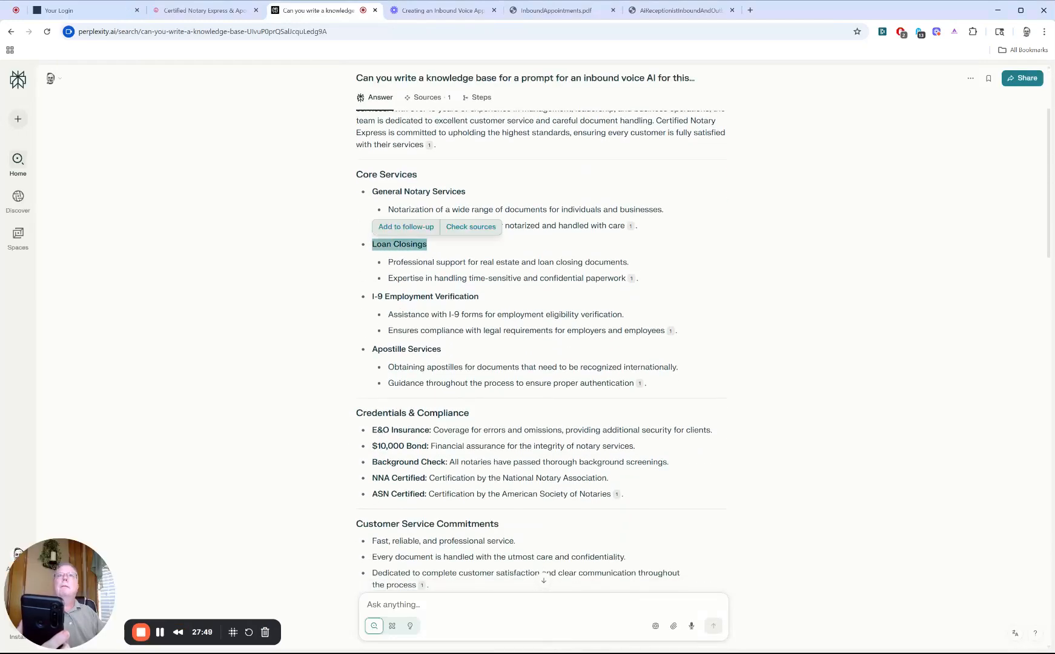
{"action": "left_click_drag", "start_coordinate": [490, 298], "coordinate": [371, 291]}
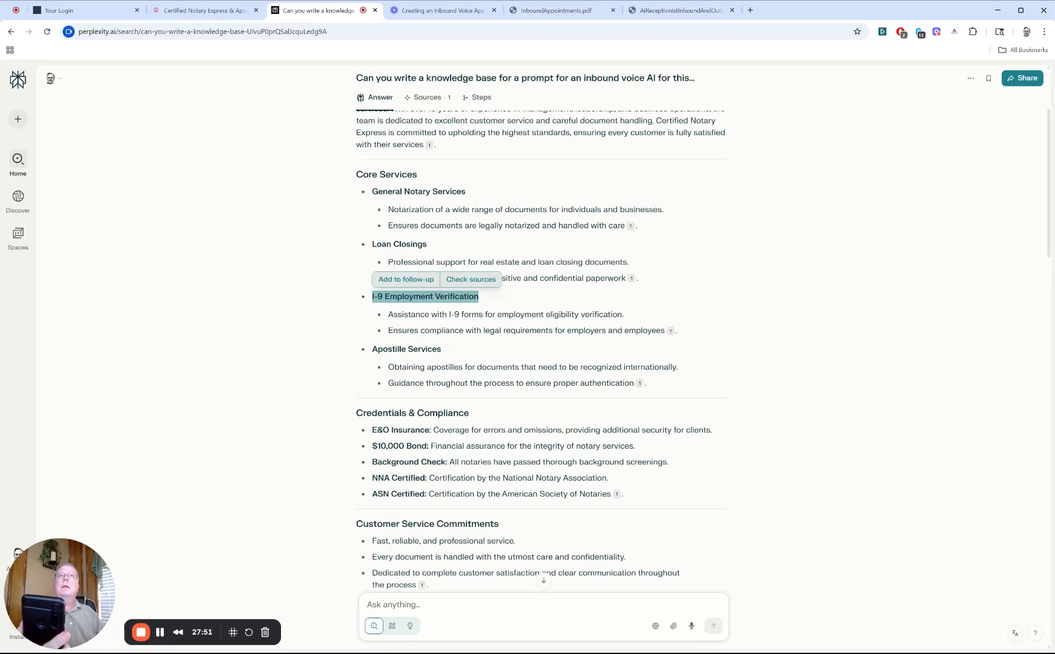
{"action": "left_click", "coordinate": [749, 301]}
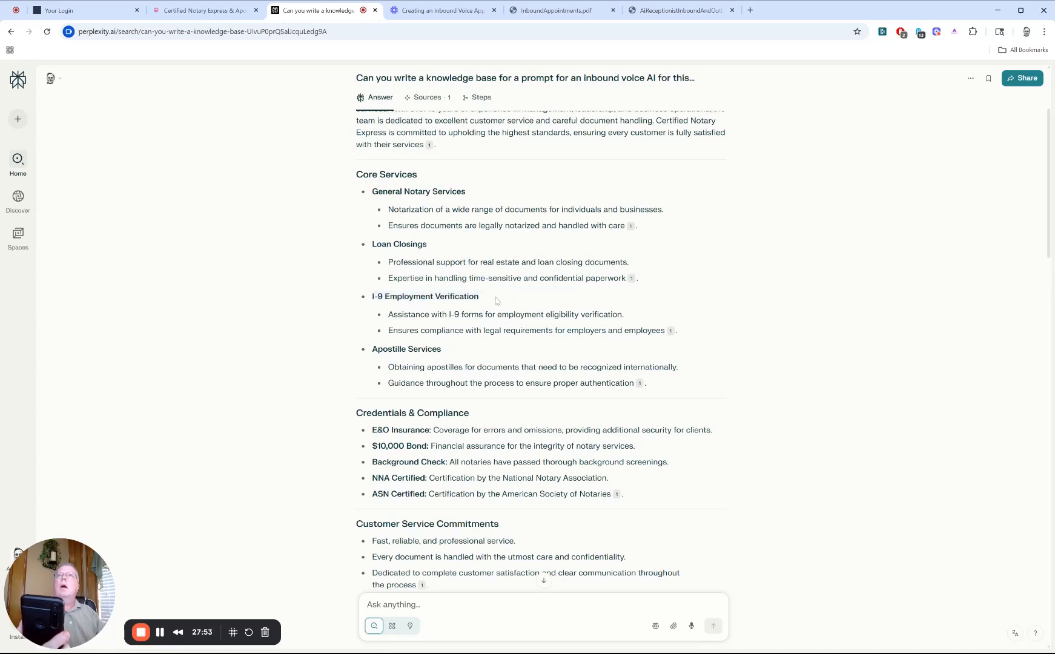
{"action": "left_click_drag", "start_coordinate": [495, 298], "coordinate": [371, 292]}
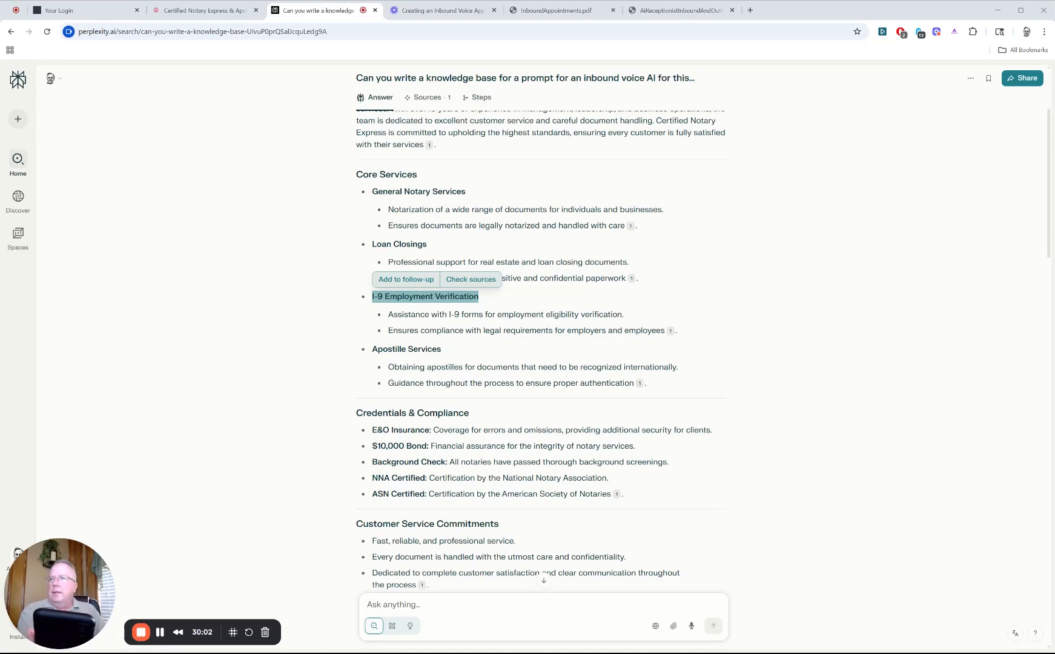
Step: Return to HighLevel, open the calendar settings and look through the calendar list and the BeautyGroup, Meetings, business-name and Not Grouped groups
{"action": "left_click", "coordinate": [59, 10]}
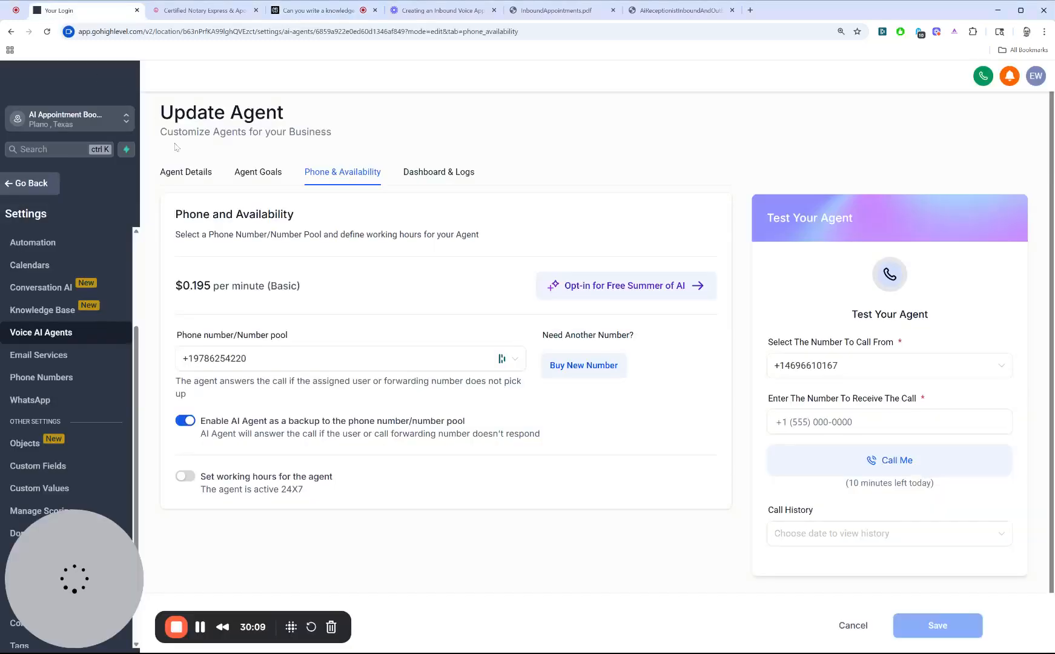
{"action": "left_click", "coordinate": [37, 274]}
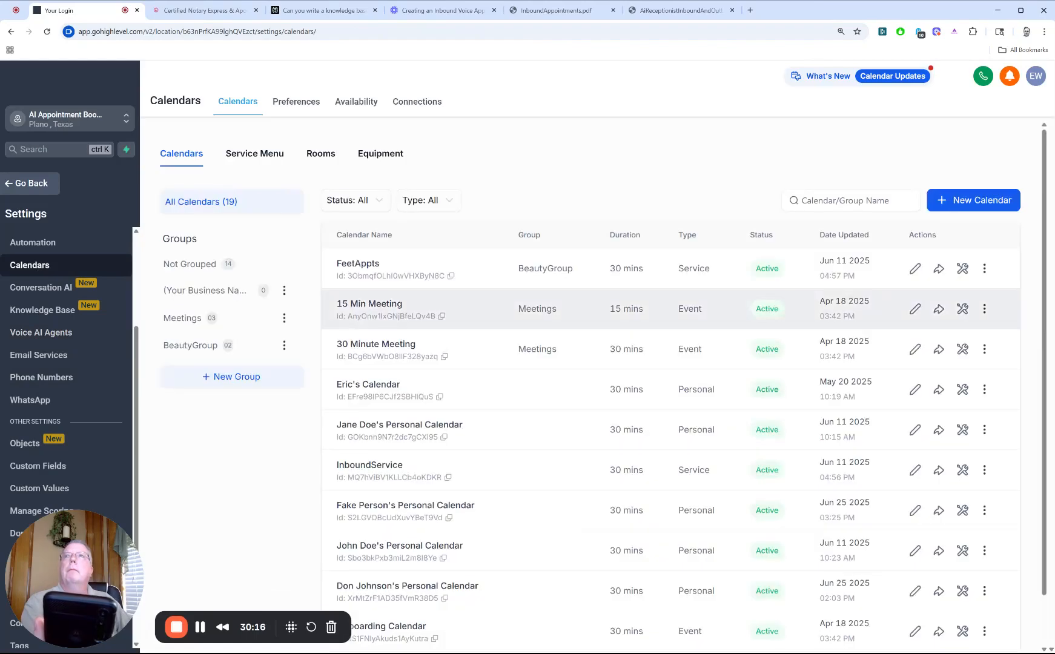
{"action": "scroll", "coordinate": [414, 416], "scroll_direction": "down", "scroll_amount": 2}
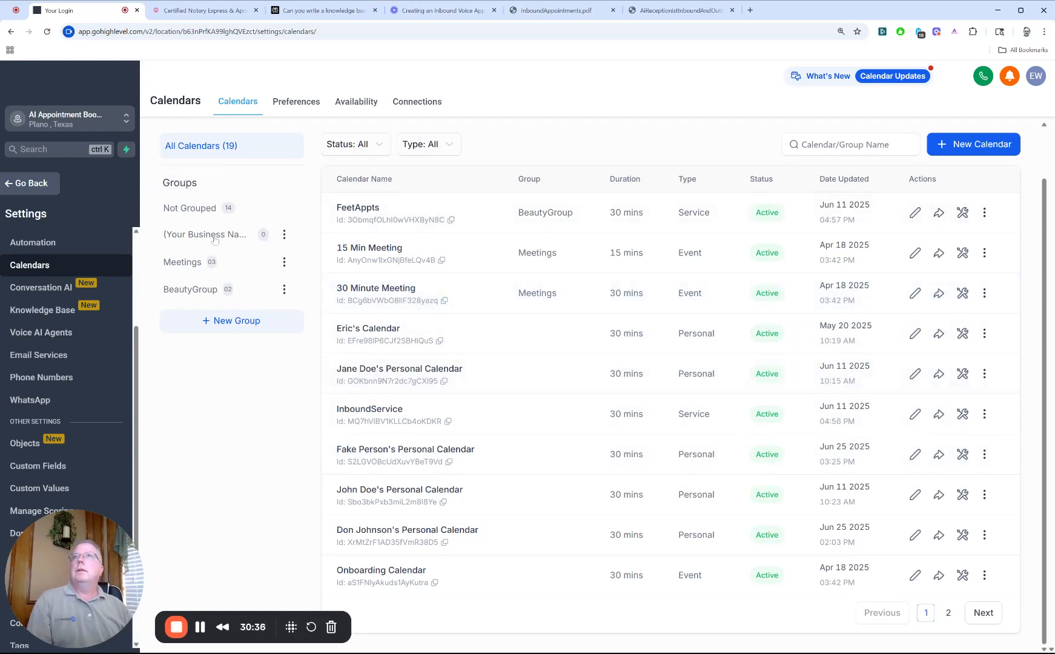
{"action": "left_click", "coordinate": [191, 290]}
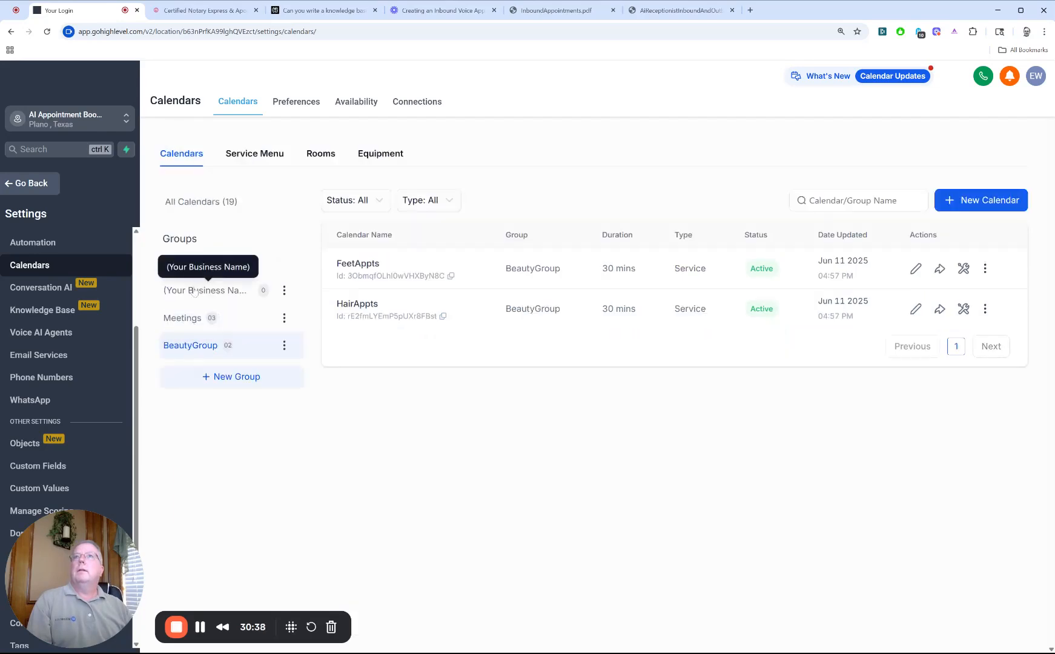
{"action": "left_click", "coordinate": [183, 318]}
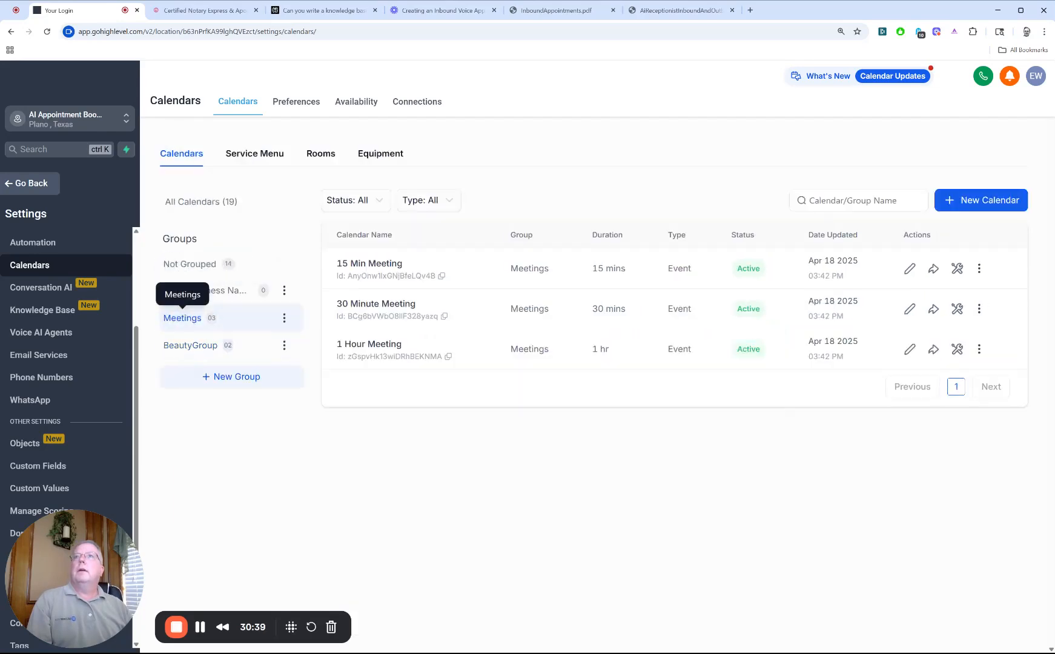
{"action": "left_click", "coordinate": [200, 290]}
{"action": "left_click", "coordinate": [193, 264]}
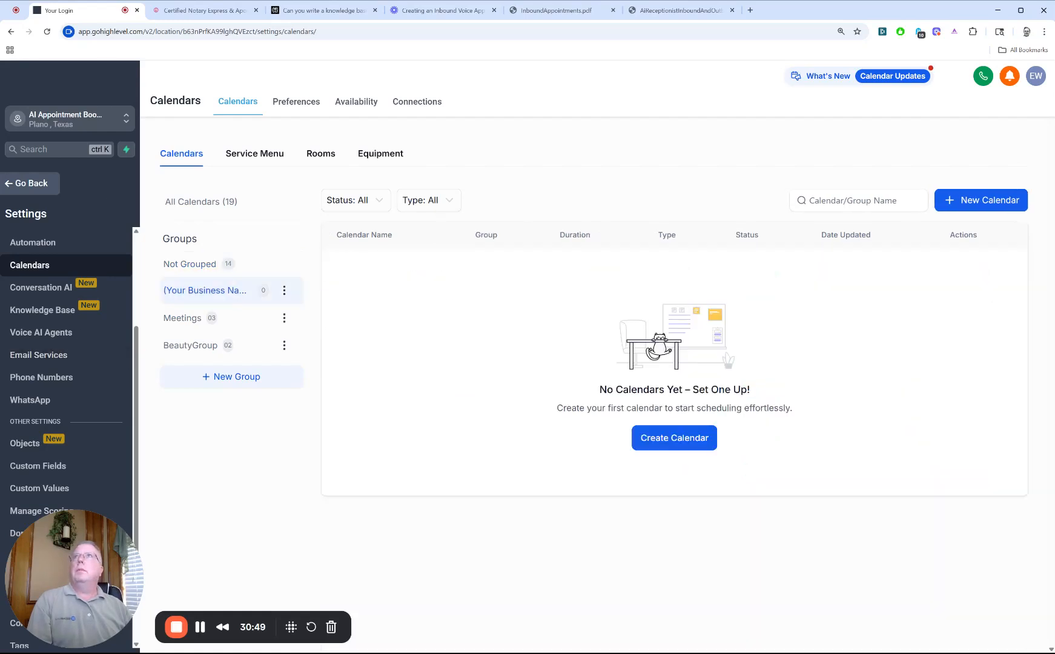
Step: Go to Yahoo Mail in a new browser tab and open the latest AI Call Recap message
{"action": "left_click", "coordinate": [751, 11]}
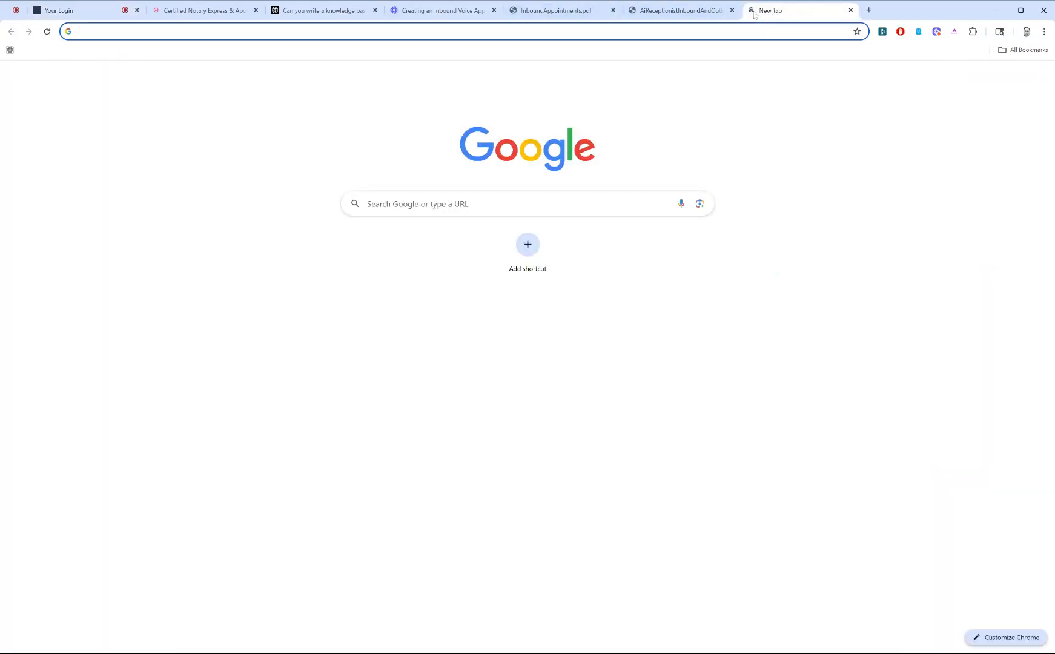
{"action": "type", "text": "yah"}
{"action": "key", "text": "Return"}
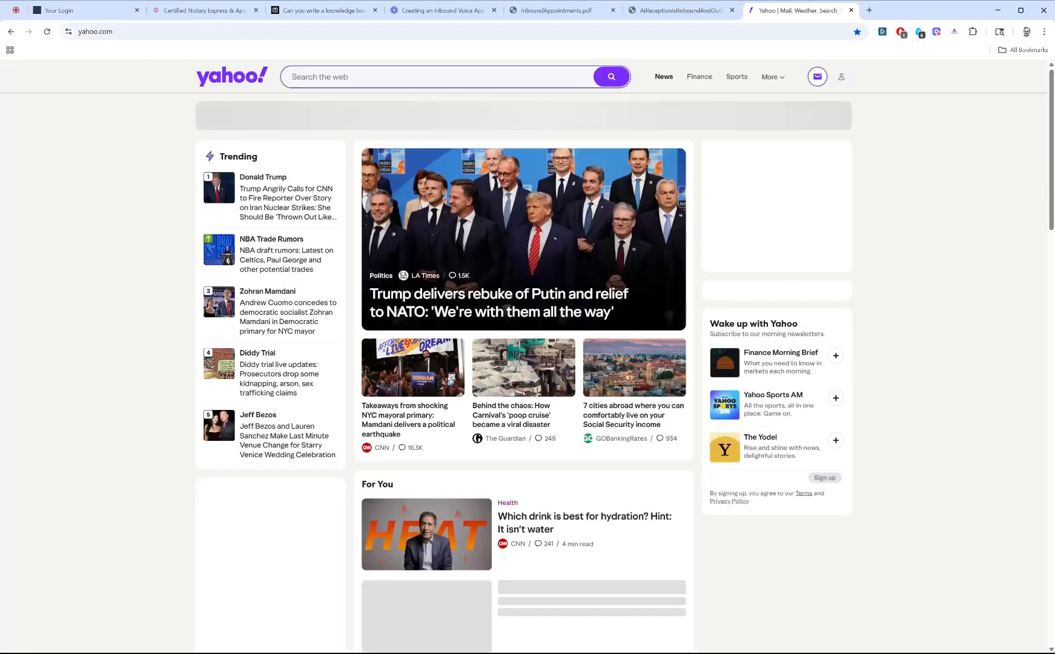
{"action": "left_click", "coordinate": [812, 77]}
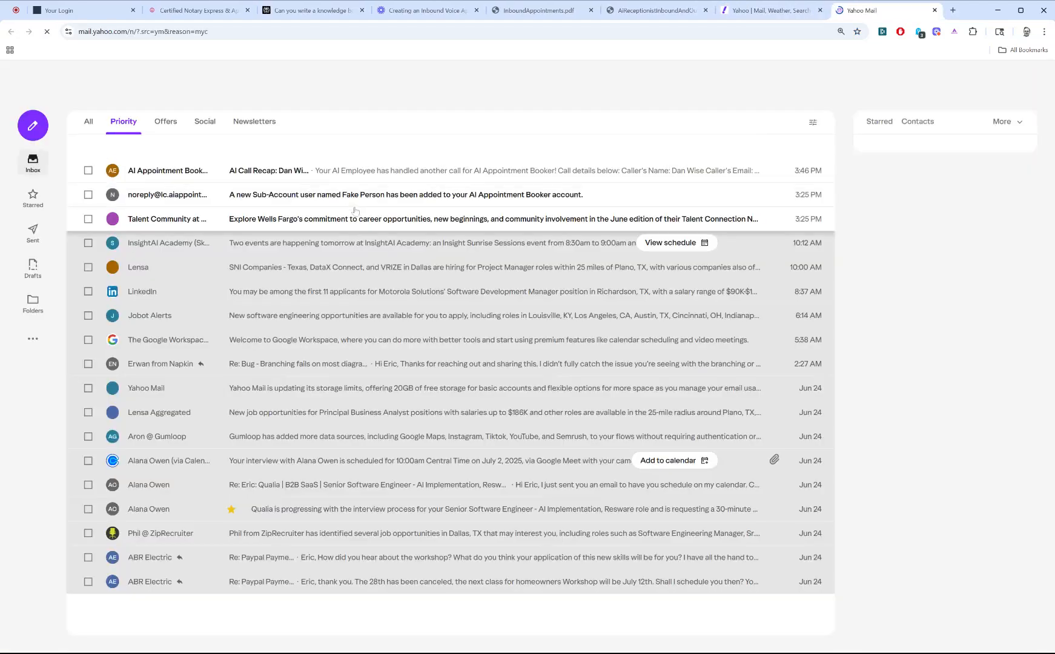
{"action": "left_click", "coordinate": [402, 175]}
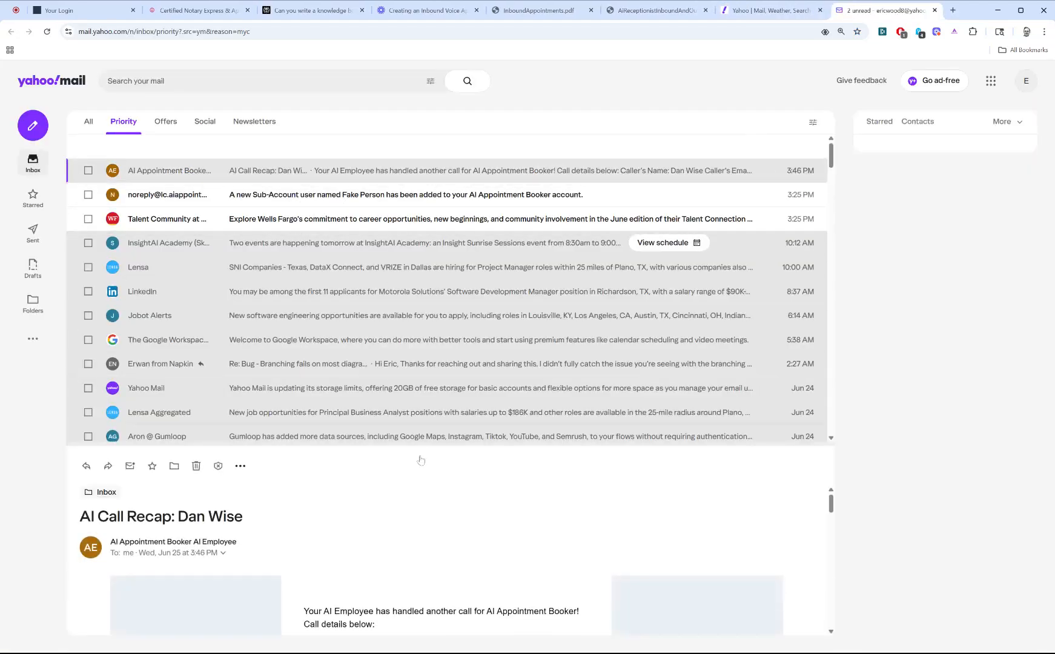
Step: Examine the caller's details, call summary, collected contact details and call transcript in the recap email
{"action": "scroll", "coordinate": [349, 523], "scroll_direction": "down", "scroll_amount": 2}
{"action": "scroll", "coordinate": [349, 523], "scroll_direction": "down", "scroll_amount": 1}
{"action": "left_click_drag", "start_coordinate": [427, 540], "coordinate": [314, 541]}
{"action": "scroll", "coordinate": [313, 541], "scroll_direction": "down", "scroll_amount": 1}
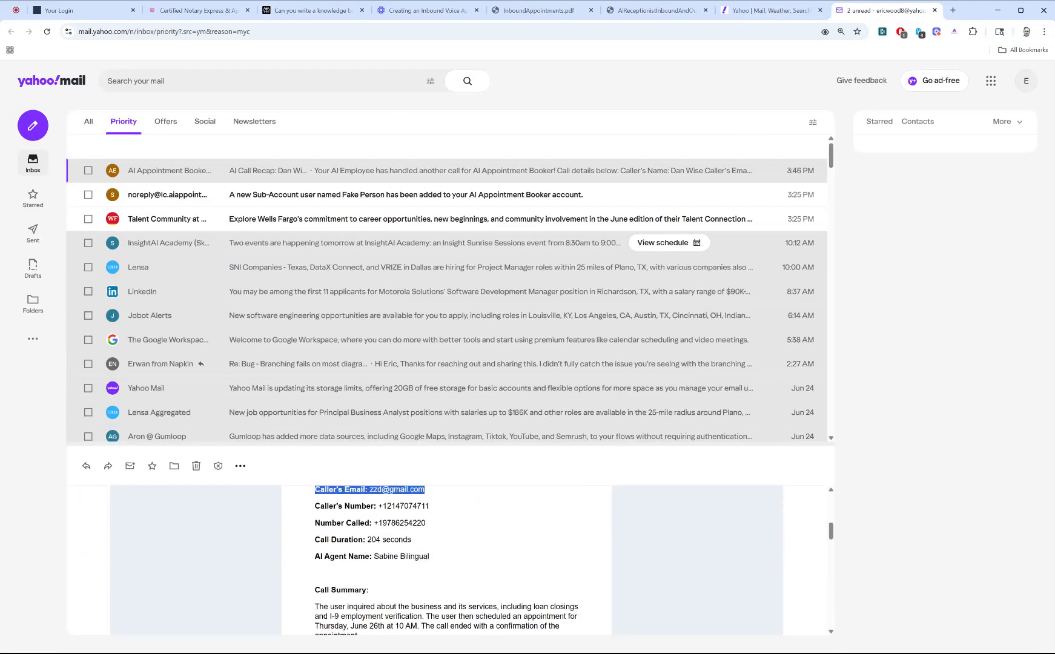
{"action": "scroll", "coordinate": [441, 574], "scroll_direction": "down", "scroll_amount": 3}
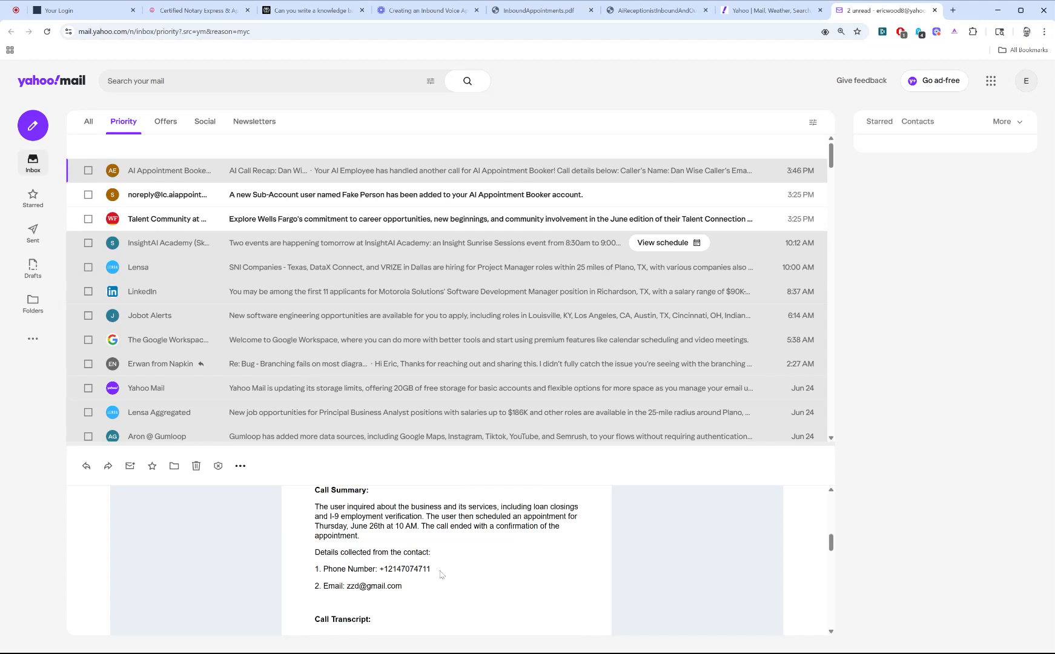
{"action": "scroll", "coordinate": [437, 578], "scroll_direction": "down", "scroll_amount": 4}
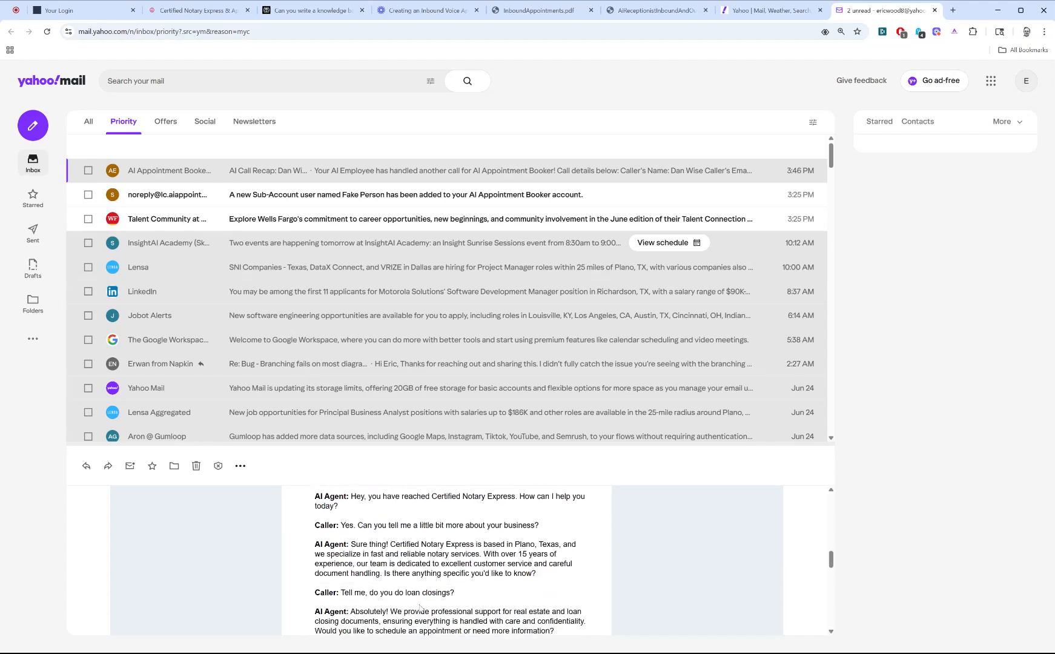
{"action": "scroll", "coordinate": [446, 560], "scroll_direction": "up", "scroll_amount": 3}
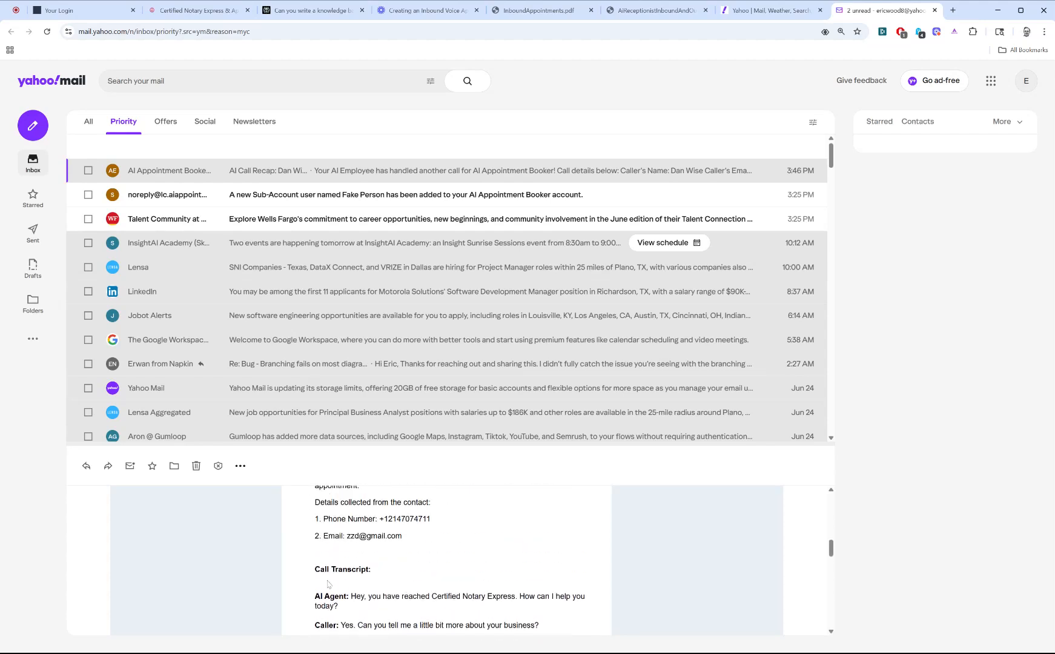
{"action": "scroll", "coordinate": [446, 561], "scroll_direction": "up", "scroll_amount": 2}
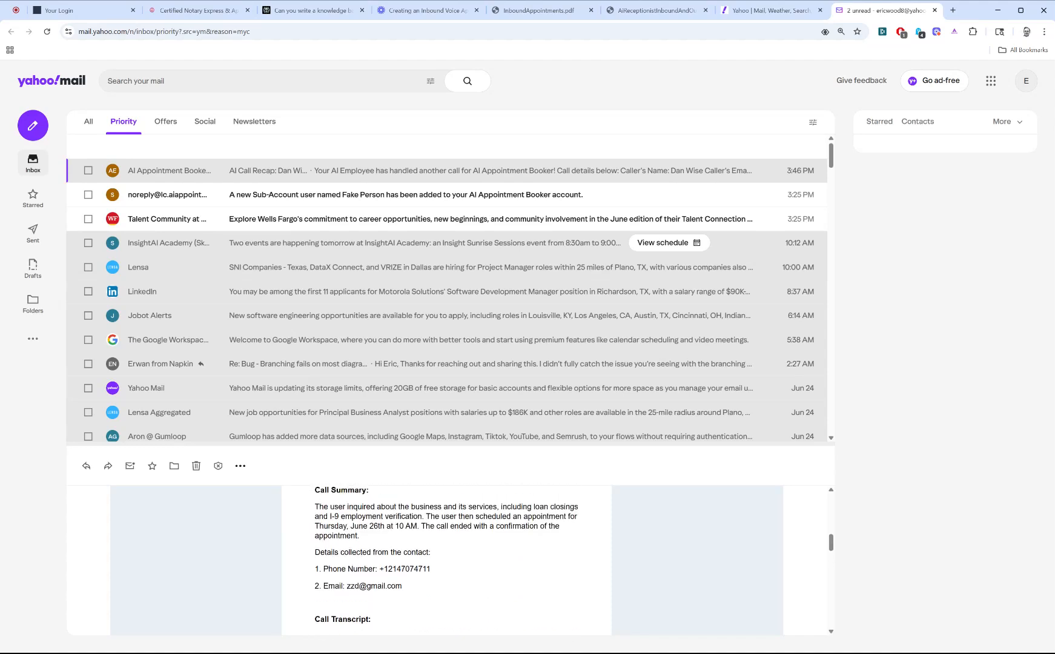
{"action": "scroll", "coordinate": [321, 573], "scroll_direction": "up", "scroll_amount": 3}
{"action": "scroll", "coordinate": [320, 574], "scroll_direction": "up", "scroll_amount": 4}
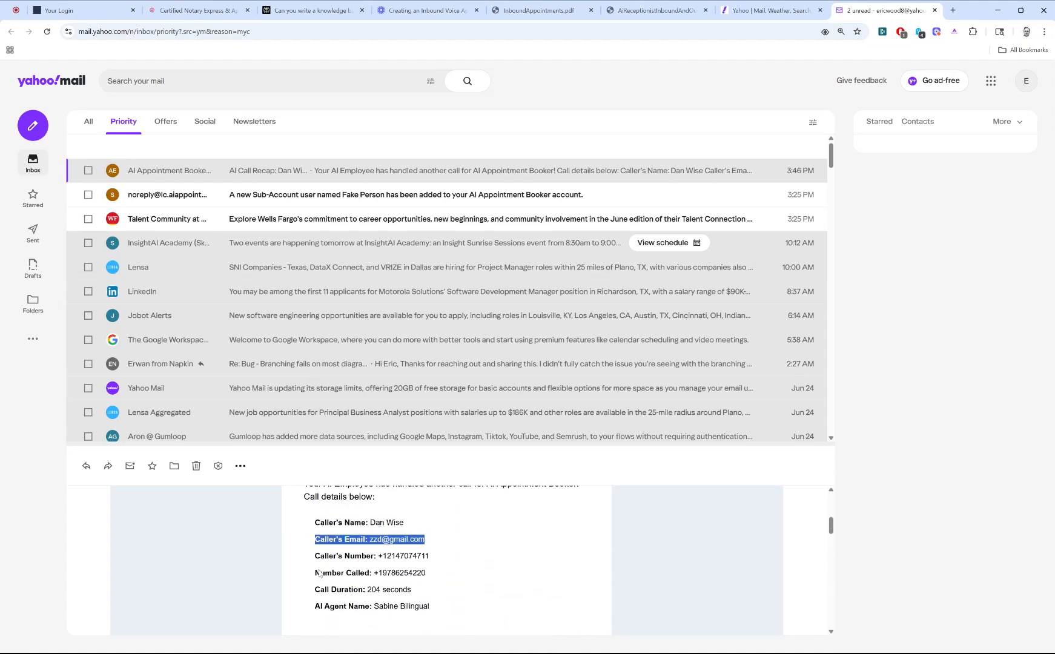
Step: Read the email about the new user added to the AI Appointment Booker sub-account and delete it
{"action": "left_click", "coordinate": [296, 203]}
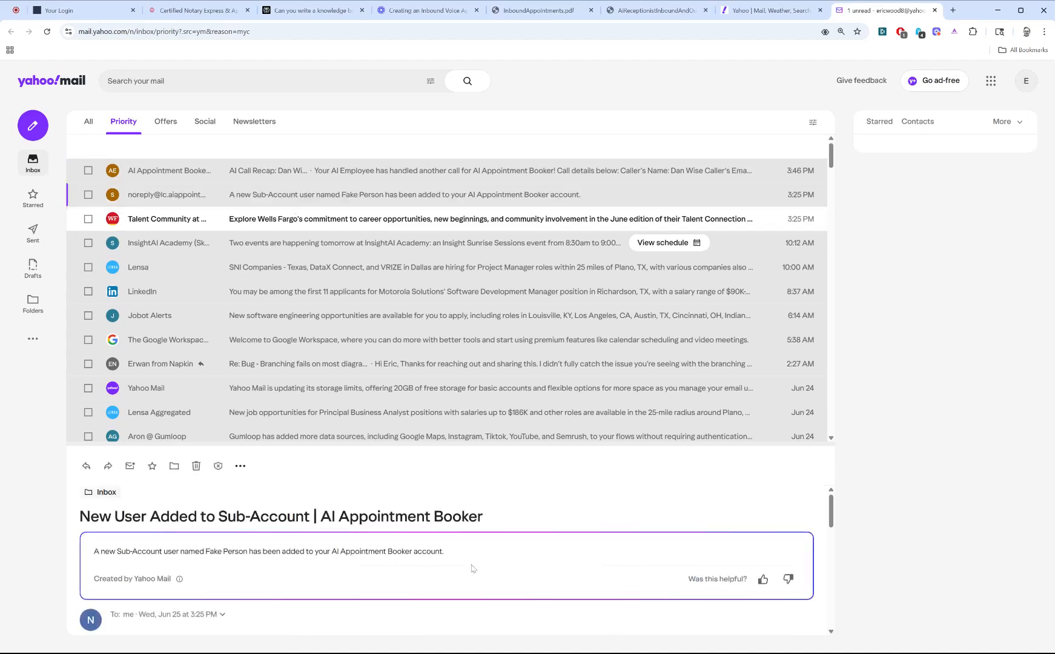
{"action": "scroll", "coordinate": [436, 569], "scroll_direction": "down", "scroll_amount": 5}
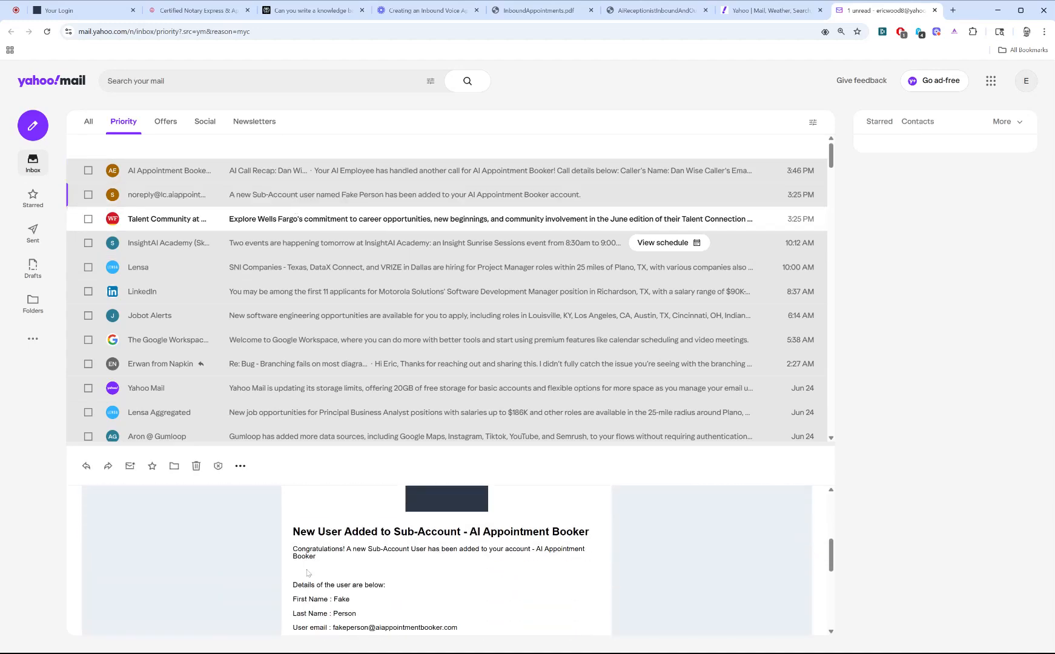
{"action": "scroll", "coordinate": [569, 580], "scroll_direction": "down", "scroll_amount": 1}
{"action": "scroll", "coordinate": [570, 581], "scroll_direction": "down", "scroll_amount": 1}
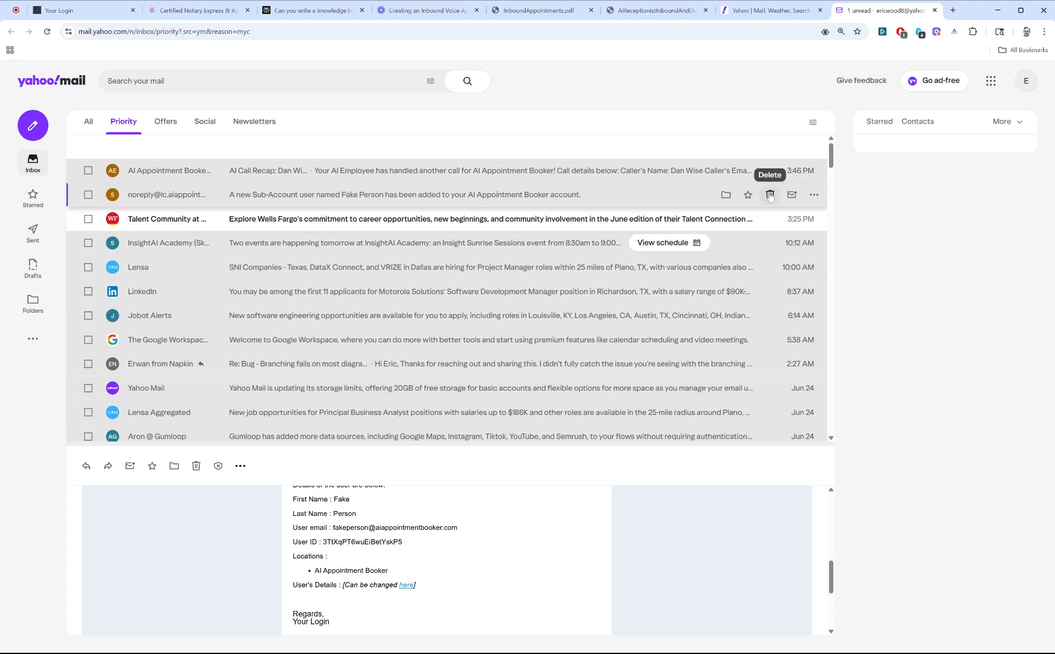
{"action": "left_click", "coordinate": [770, 195]}
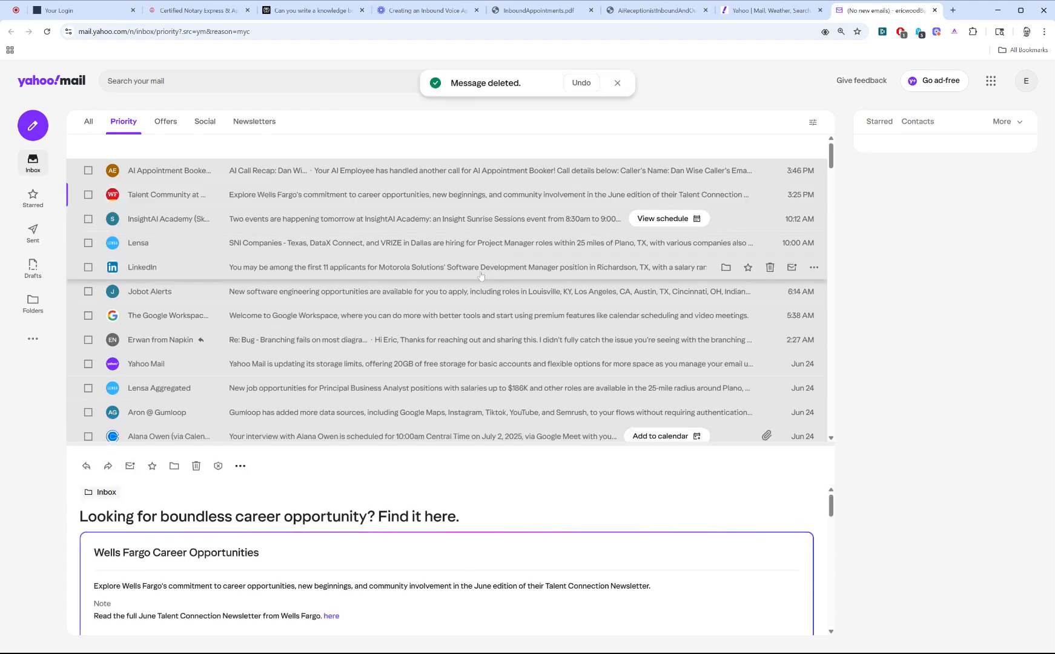
Step: Close both Yahoo tabs and bring up the InboundAppointments.pdf diagram
{"action": "left_click", "coordinate": [780, 12]}
{"action": "left_click", "coordinate": [820, 10]}
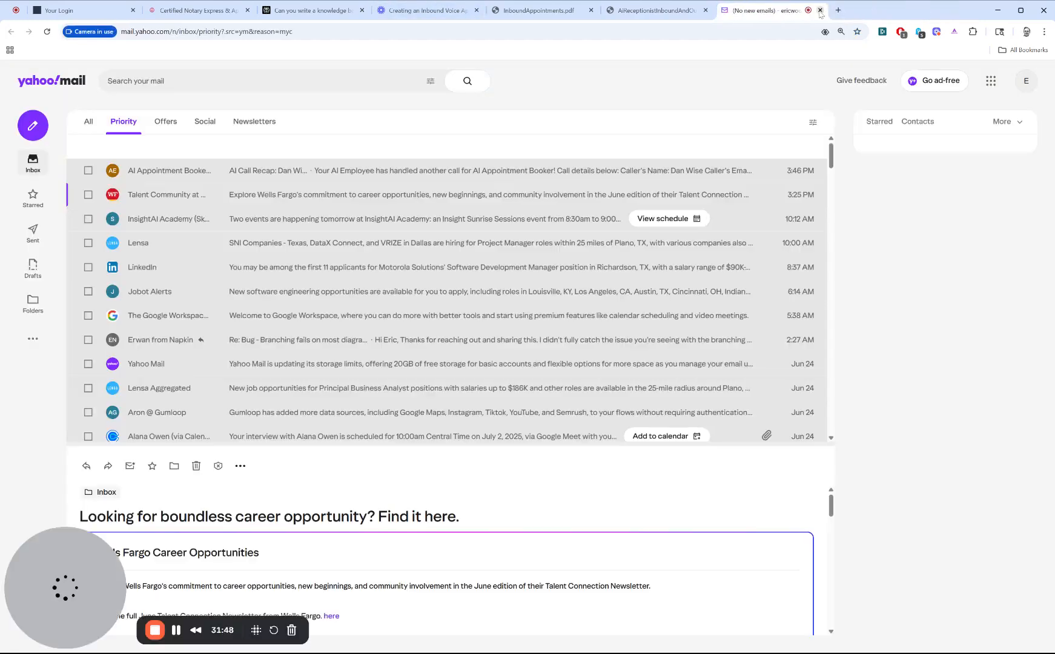
{"action": "left_click", "coordinate": [820, 10]}
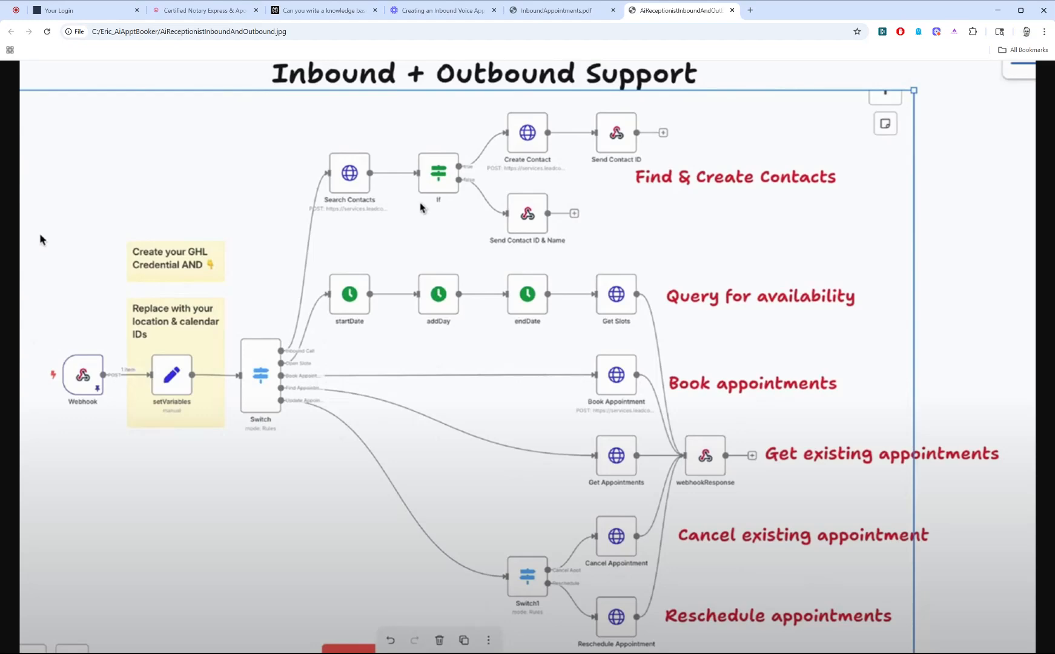
{"action": "left_click", "coordinate": [554, 10]}
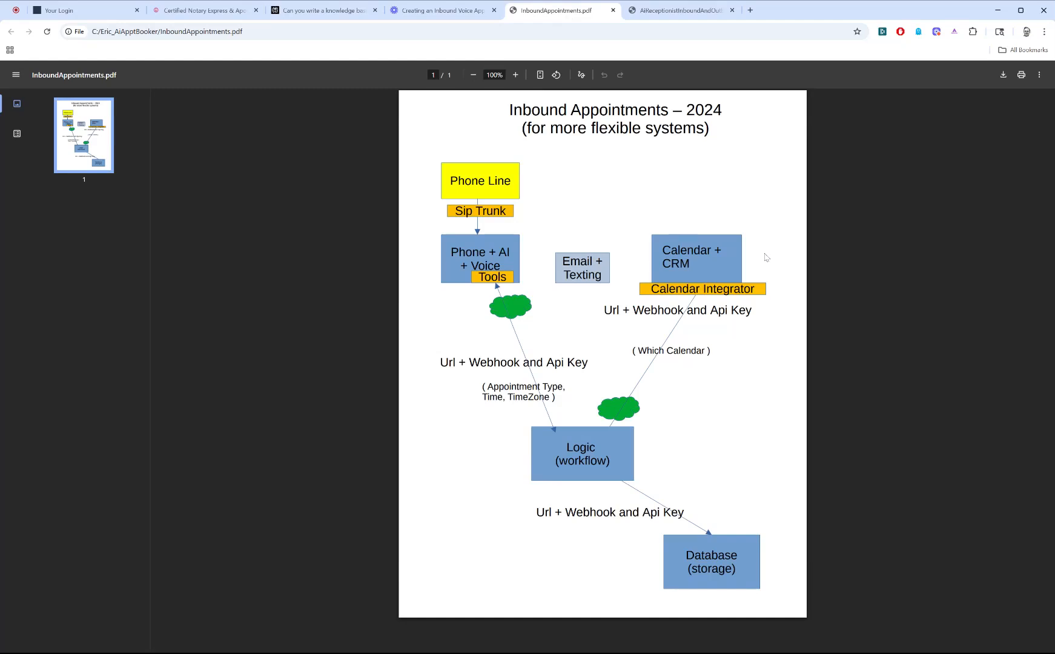